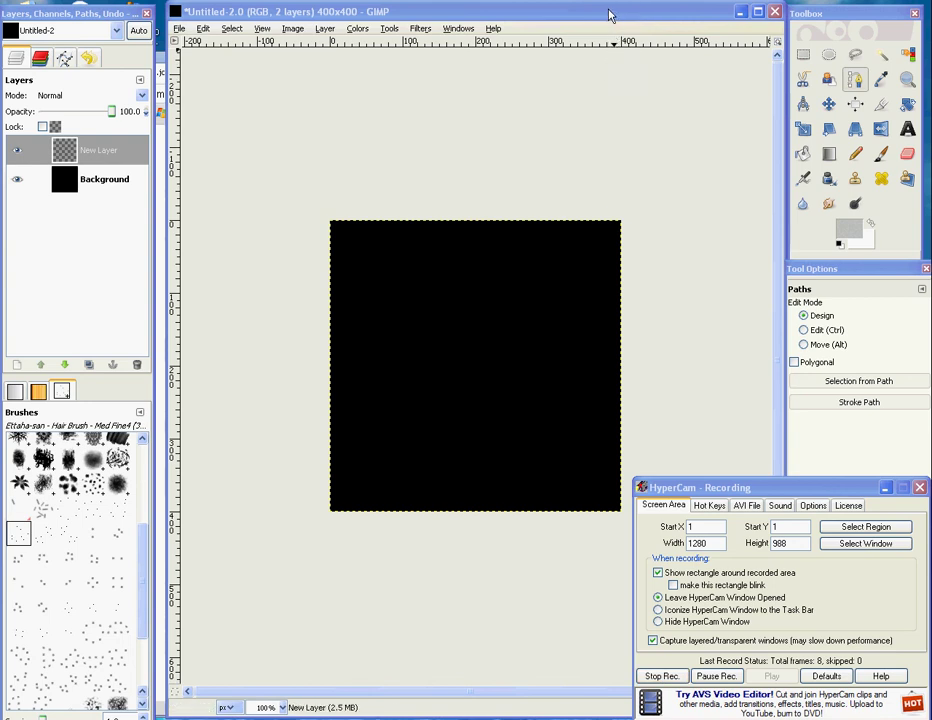
Step: Switch to the Paintbrush, zoom the view to 150%, and choose the Circle (19) brush
click(609, 15)
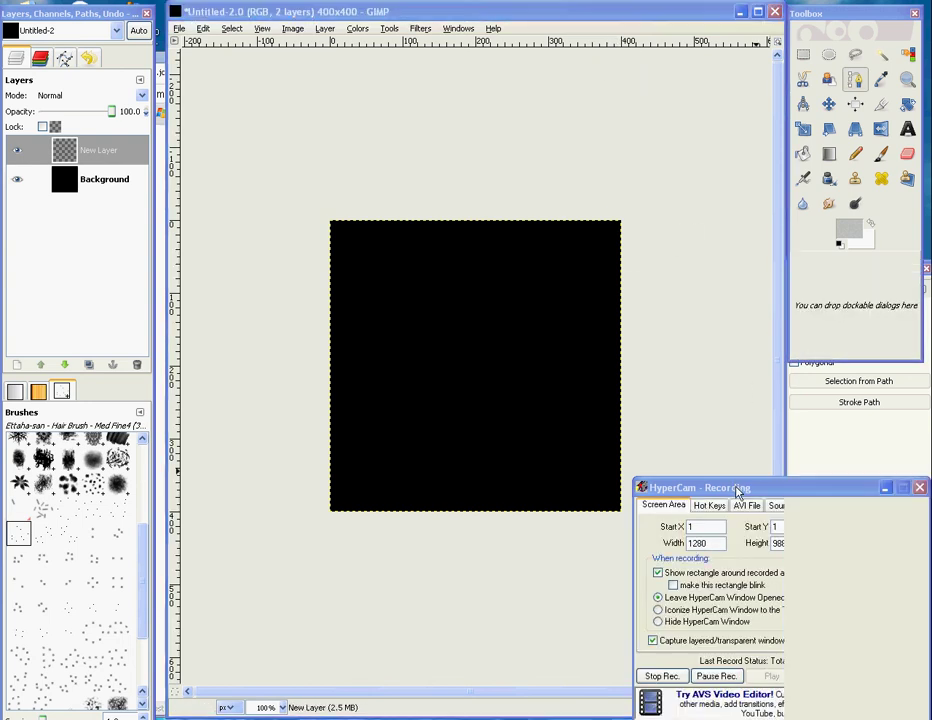
click(822, 431)
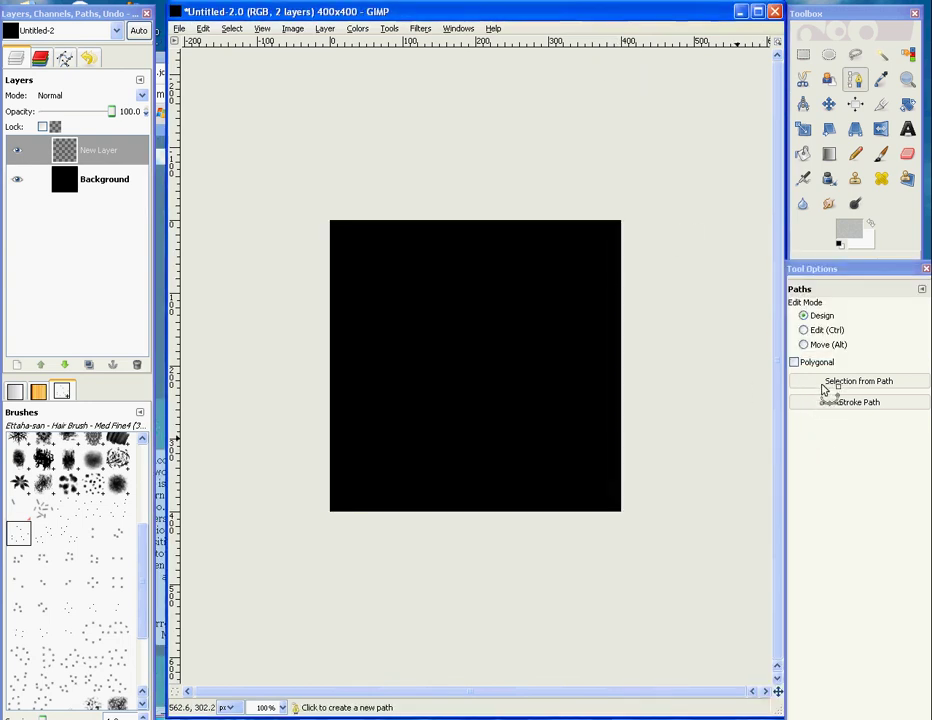
click(880, 157)
click(828, 557)
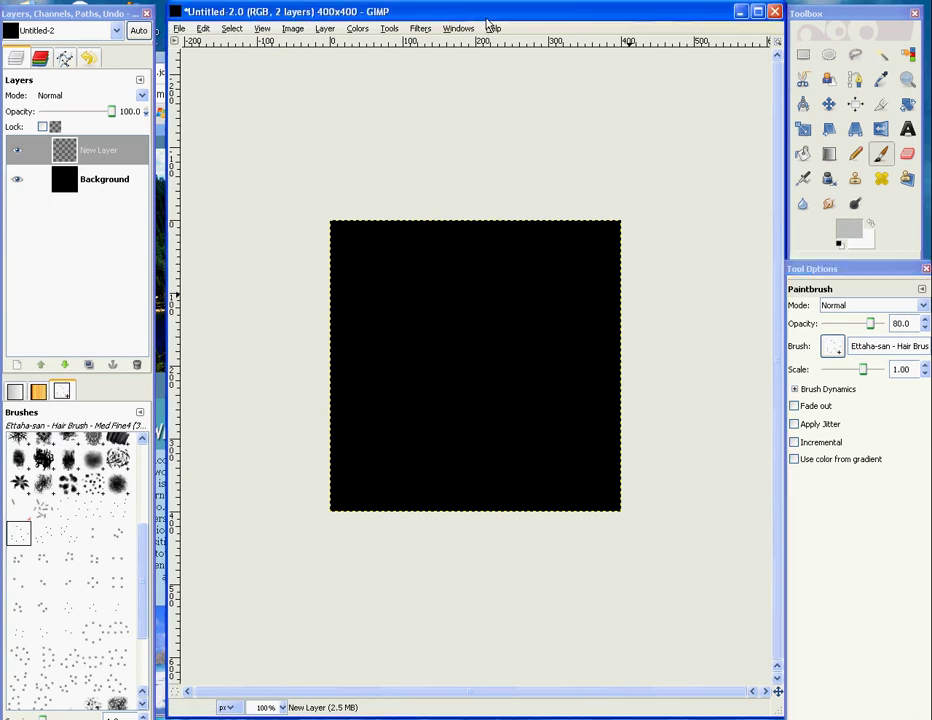
key(plus)
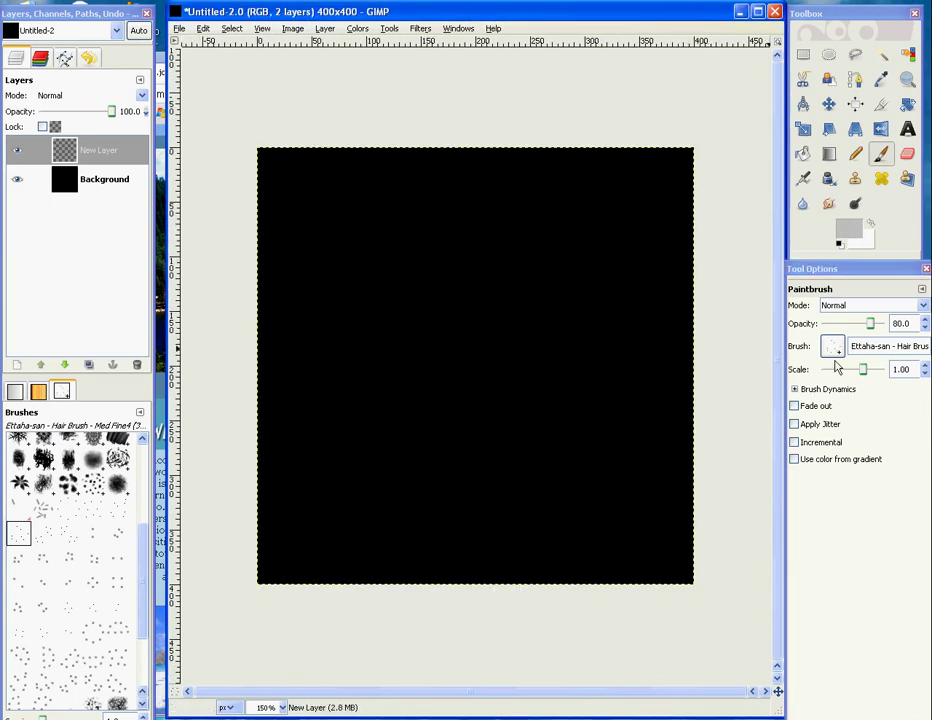
scroll(105, 420, up, 5)
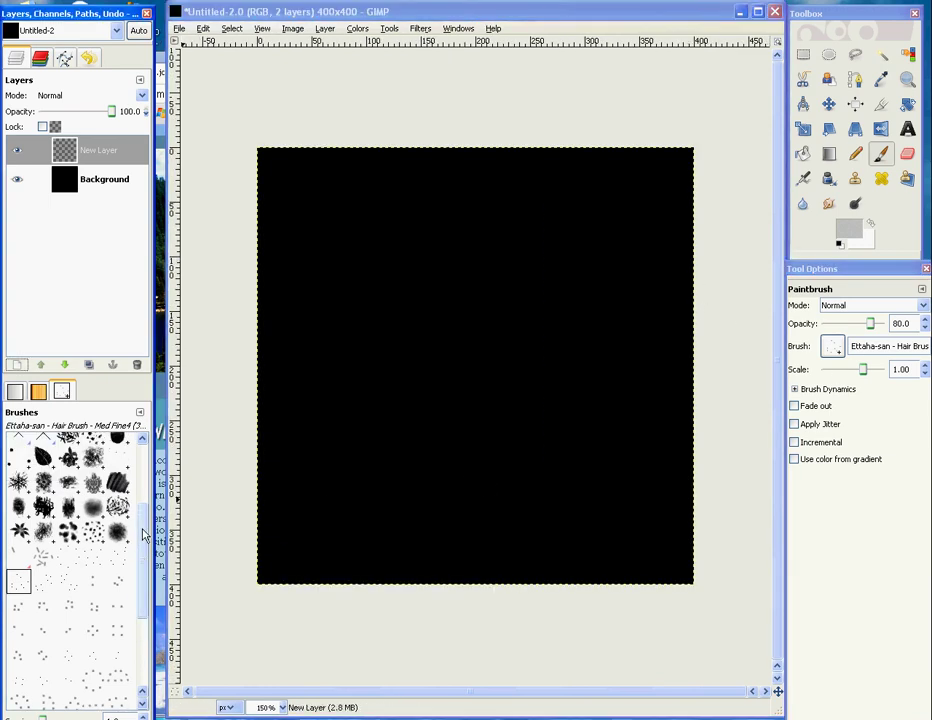
click(117, 493)
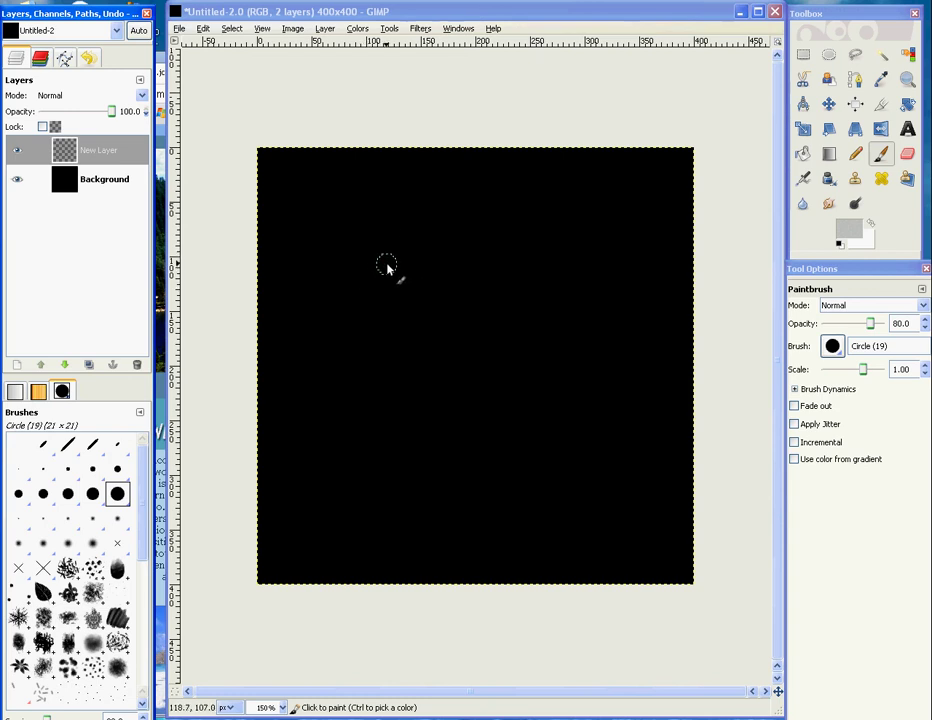
Step: After an undone test stroke, turn off Pressure Size in Brush Dynamics
drag(422, 235, 445, 232)
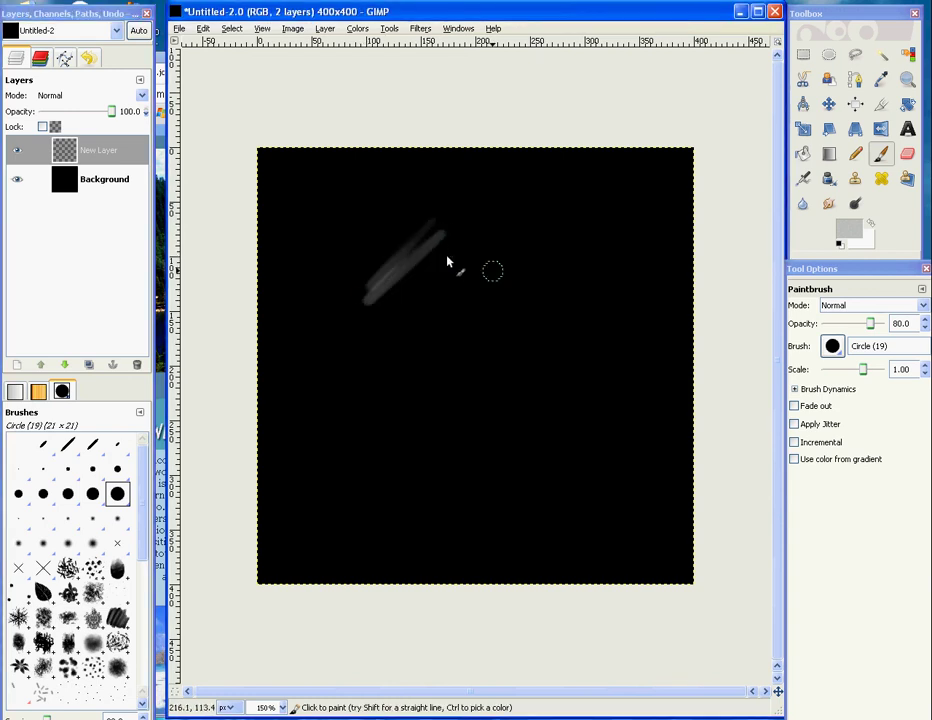
key(ctrl+z)
key(ctrl+z)
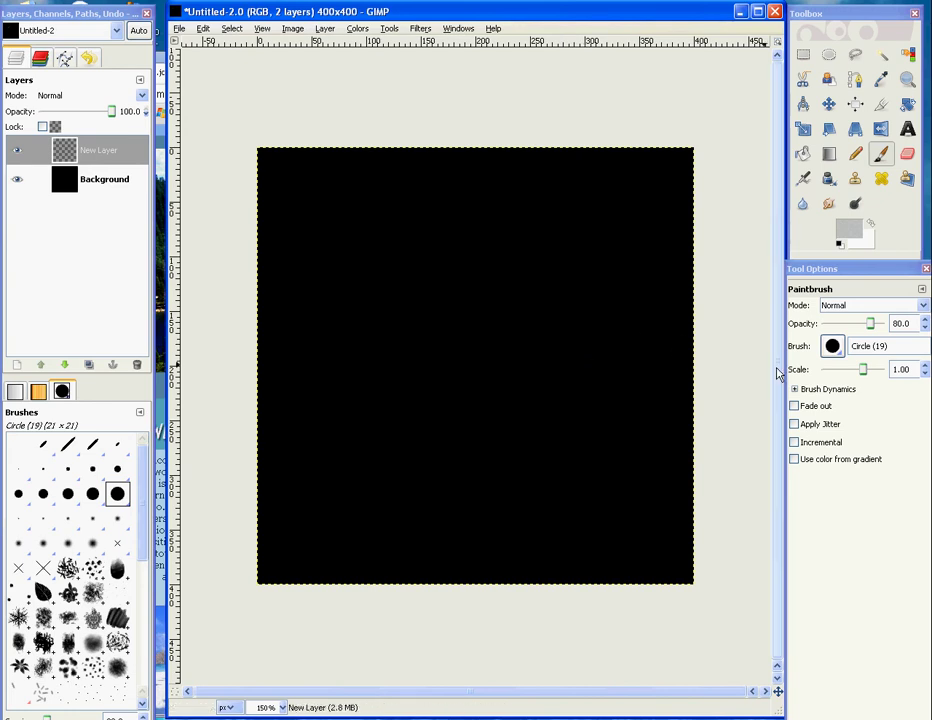
click(824, 391)
click(860, 437)
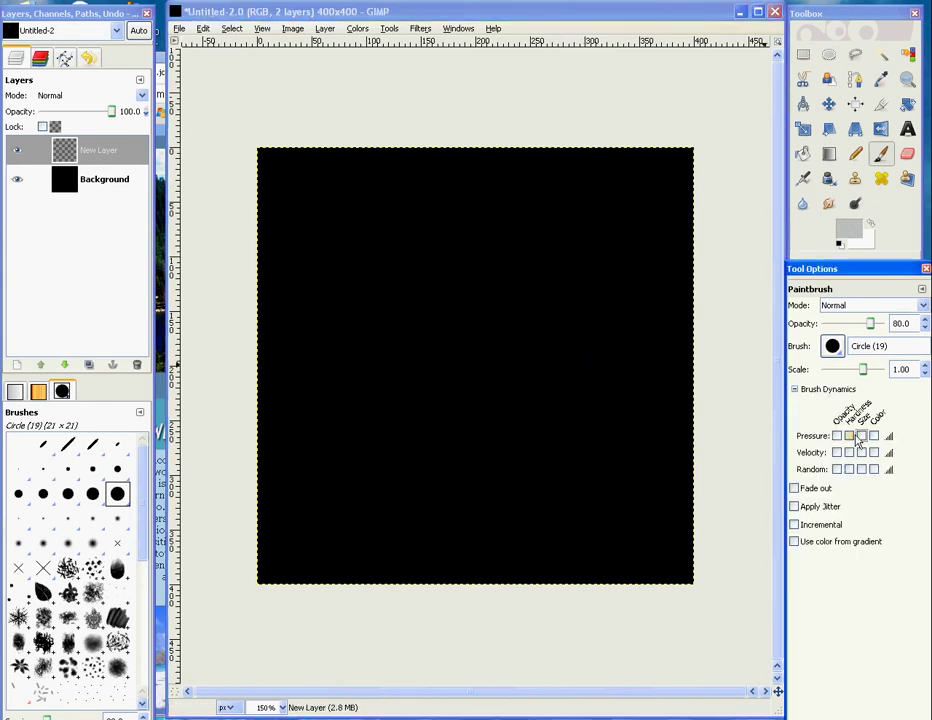
click(837, 394)
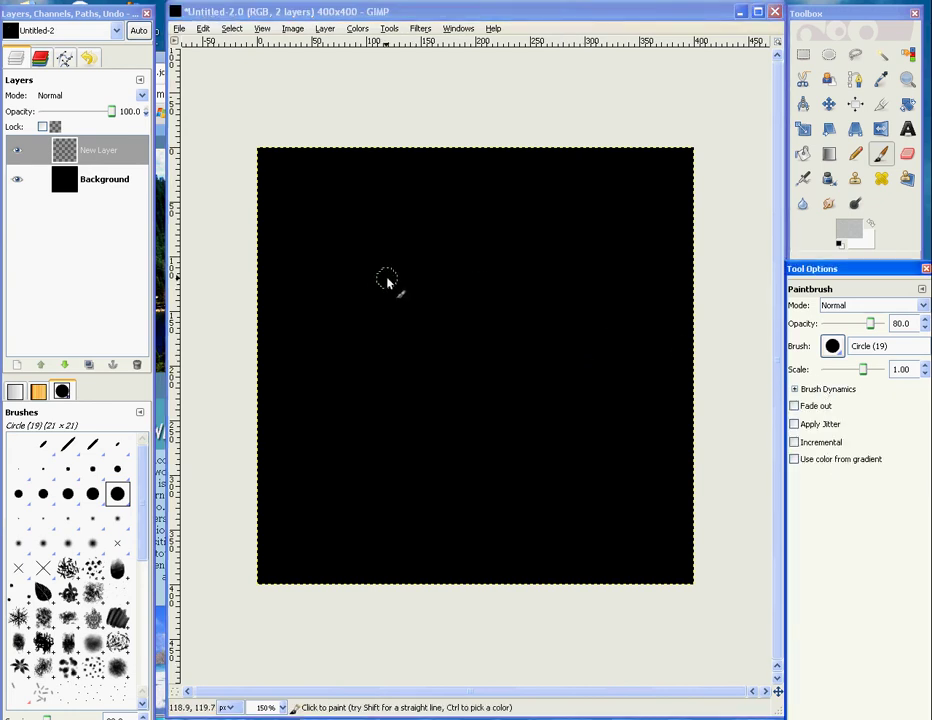
Step: Paint a broad light-grey patch near the image centre, undoing and redoing the first attempt
drag(365, 278, 420, 237)
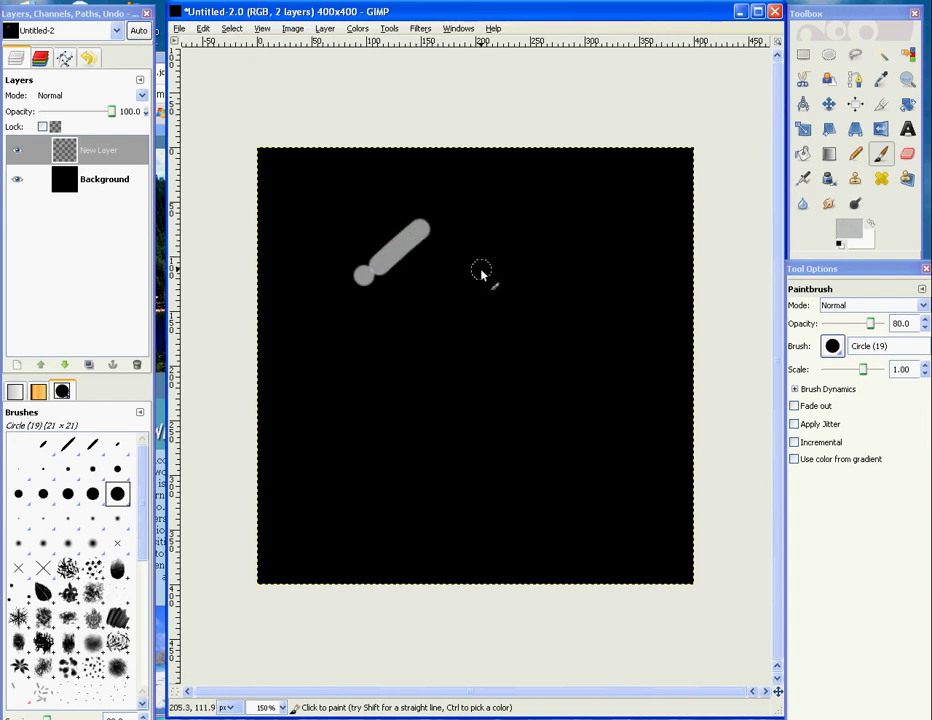
mouse_move(364, 278)
mouse_down()
mouse_move(396, 264)
mouse_move(380, 286)
mouse_move(451, 238)
mouse_move(446, 270)
mouse_move(456, 286)
mouse_move(490, 270)
mouse_move(459, 313)
mouse_move(503, 304)
mouse_move(472, 305)
mouse_move(505, 328)
mouse_move(470, 330)
mouse_move(493, 269)
mouse_move(430, 277)
mouse_move(443, 236)
mouse_move(400, 284)
mouse_move(433, 319)
mouse_move(506, 275)
mouse_move(448, 359)
mouse_move(540, 305)
mouse_move(478, 386)
mouse_move(515, 343)
mouse_up()
key(ctrl+z)
key(ctrl+z)
key(ctrl+z)
key(ctrl+z)
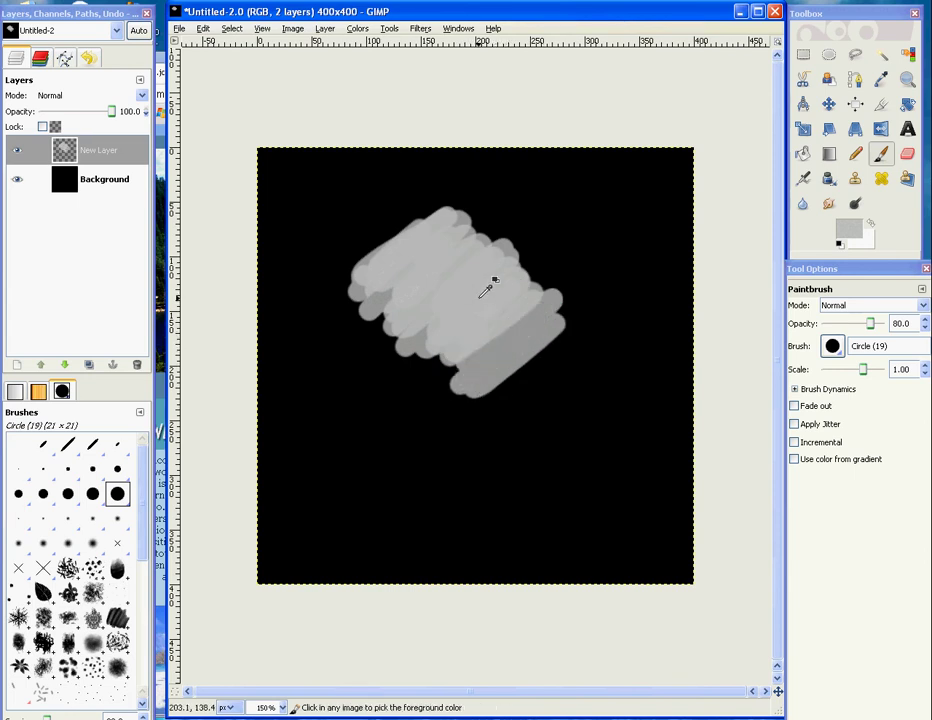
key(ctrl+z)
key(ctrl+z)
key(ctrl+z)
key(ctrl+z)
key(ctrl+z)
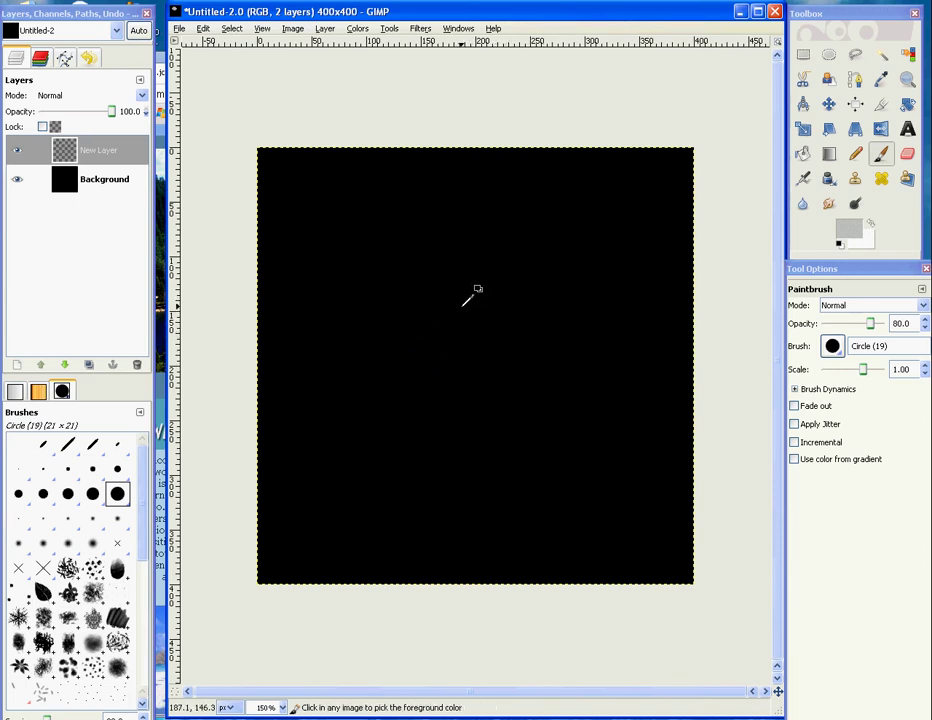
click(400, 262)
mouse_move(400, 262)
mouse_down()
mouse_move(415, 303)
mouse_move(419, 285)
mouse_move(429, 358)
mouse_move(441, 330)
mouse_move(467, 361)
mouse_move(482, 320)
mouse_move(498, 323)
mouse_move(518, 292)
mouse_move(526, 360)
mouse_move(529, 334)
mouse_move(496, 271)
mouse_move(461, 349)
mouse_move(439, 309)
mouse_move(413, 311)
mouse_move(406, 355)
mouse_move(422, 353)
mouse_move(426, 274)
mouse_move(442, 326)
mouse_move(449, 301)
mouse_move(481, 295)
mouse_move(521, 321)
mouse_move(524, 306)
mouse_move(494, 375)
mouse_move(481, 257)
mouse_move(445, 349)
mouse_move(397, 362)
mouse_move(411, 270)
mouse_move(462, 338)
mouse_move(498, 349)
mouse_move(521, 288)
mouse_up()
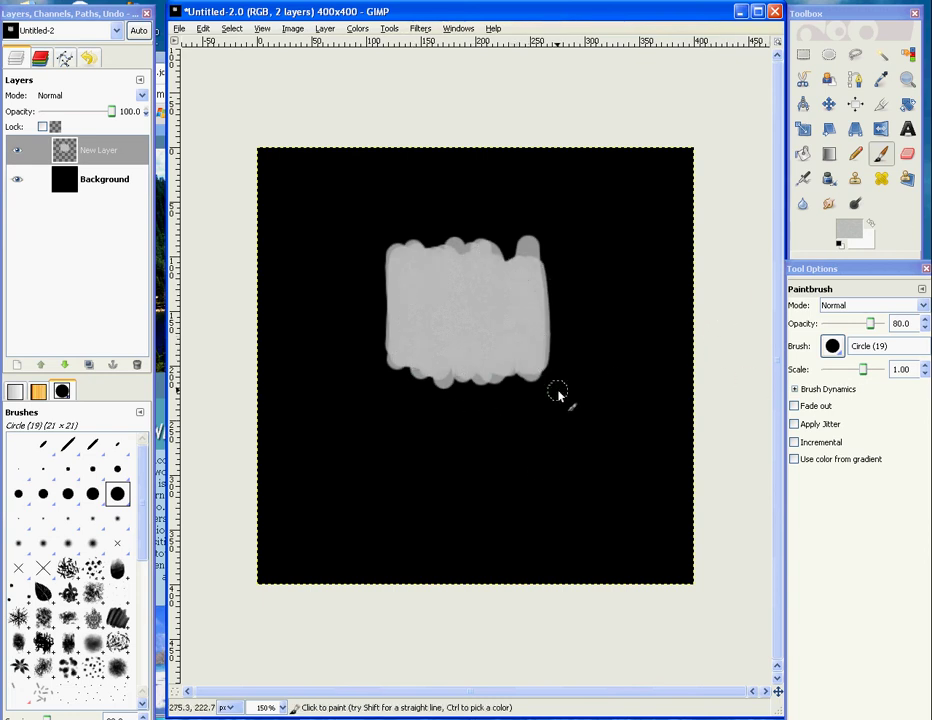
click(829, 204)
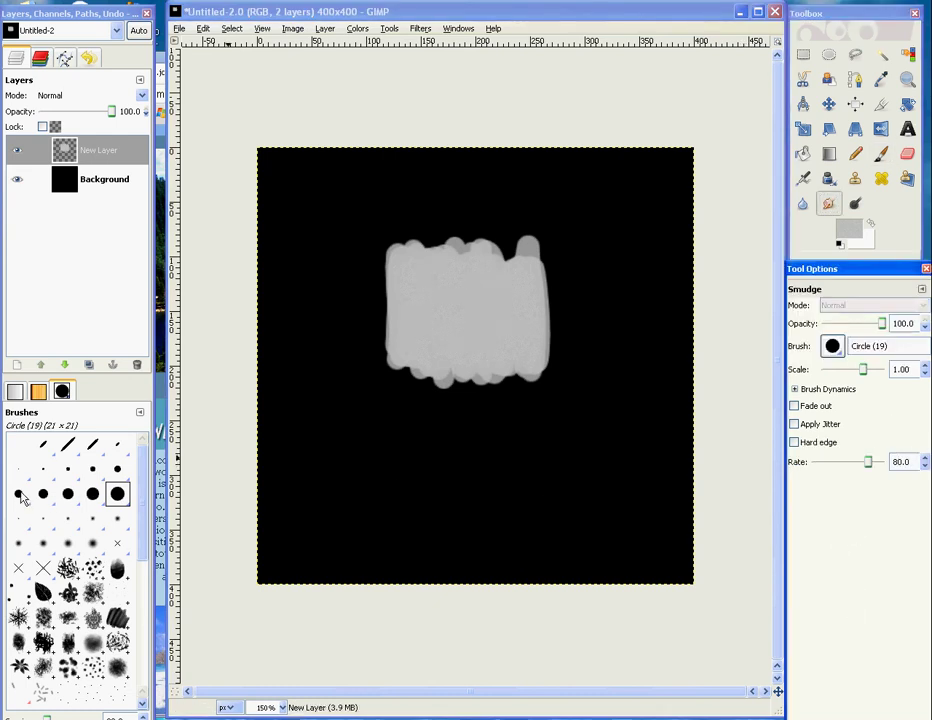
Step: With the Circle (09) brush, smudge the first strands down from the blob's lower left
click(117, 470)
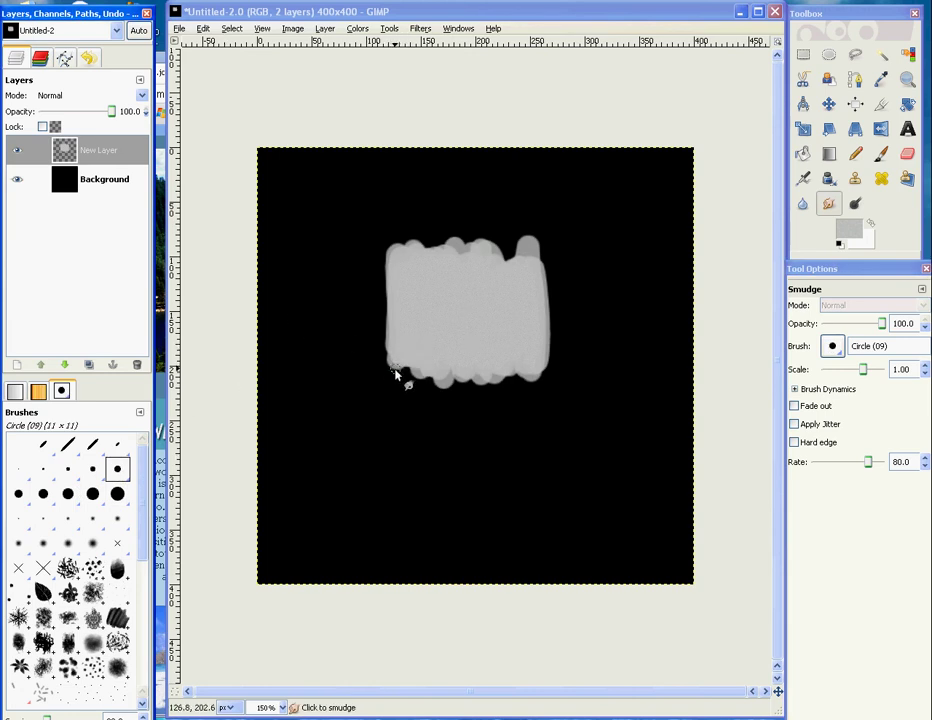
drag(395, 362, 392, 442)
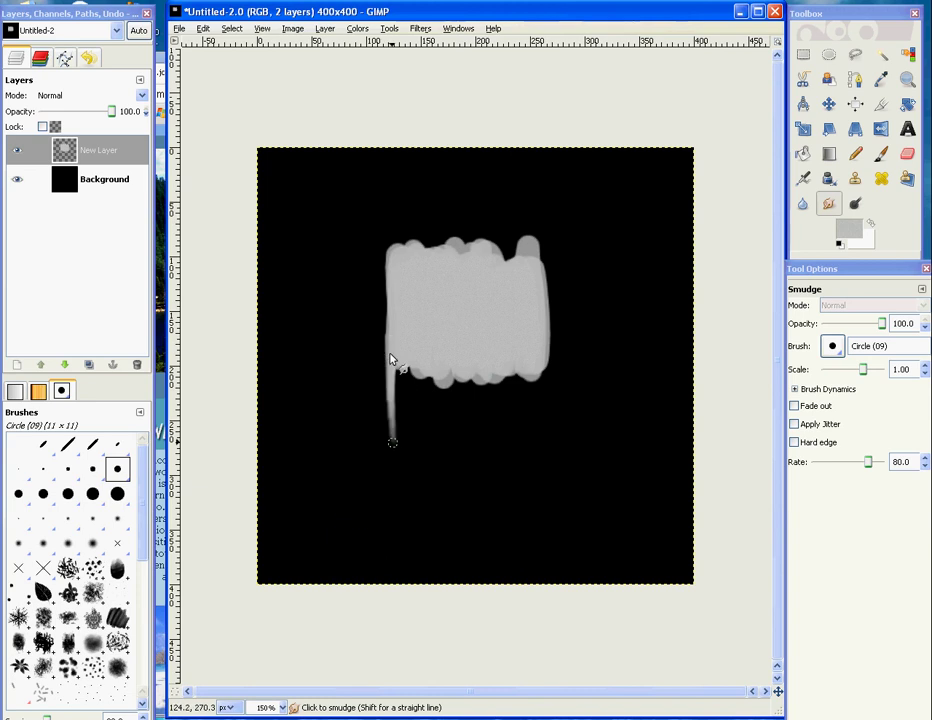
mouse_move(391, 360)
mouse_down()
mouse_move(359, 544)
mouse_move(391, 356)
mouse_move(370, 507)
mouse_up()
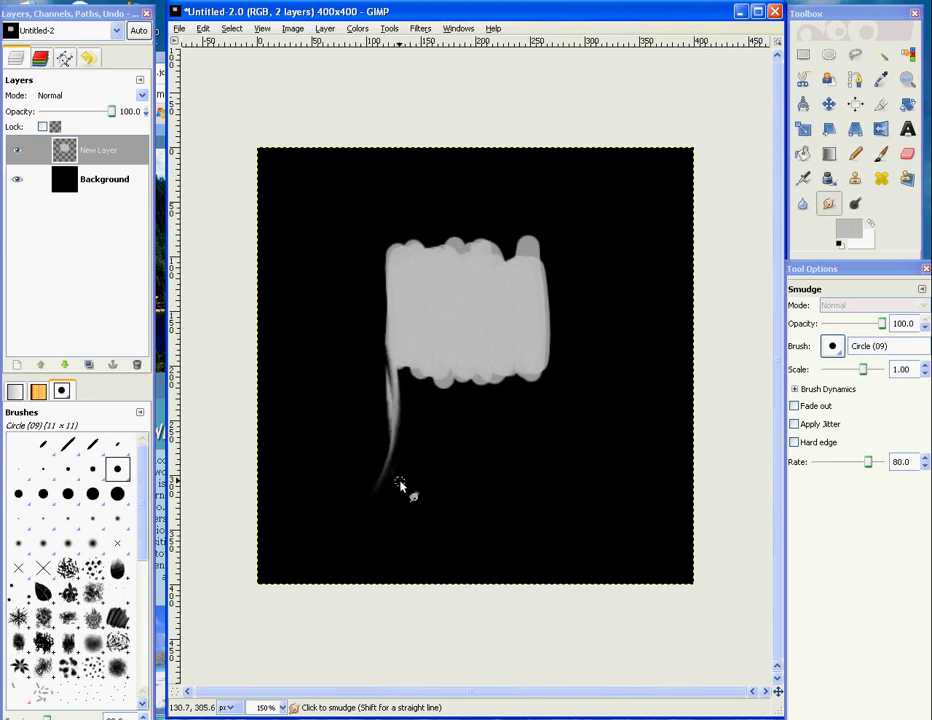
key(ctrl+z)
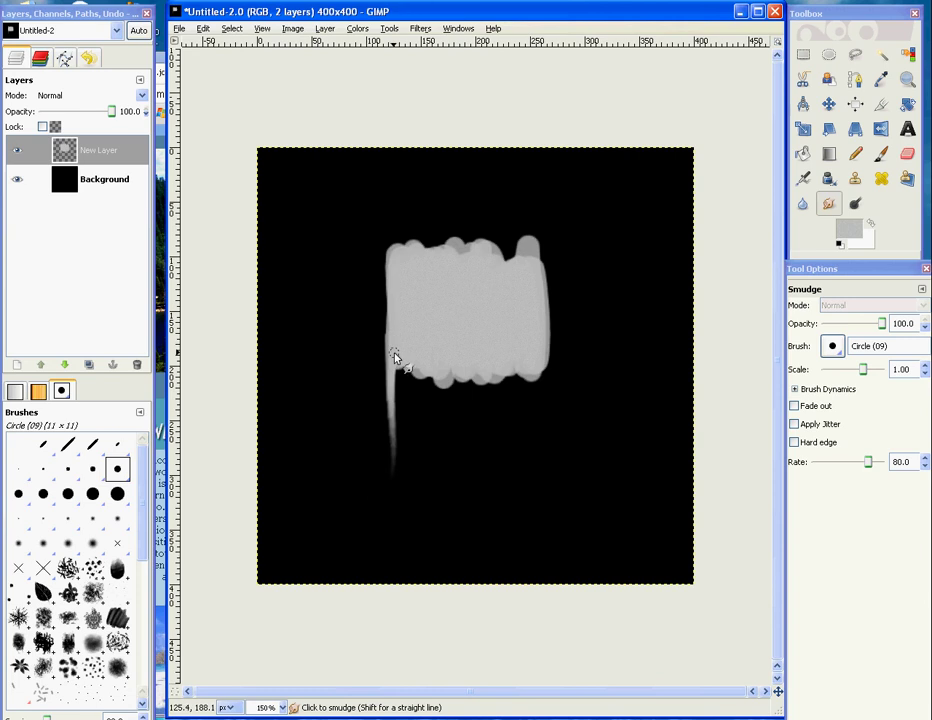
drag(395, 352, 392, 511)
key(ctrl+z)
drag(390, 385, 378, 525)
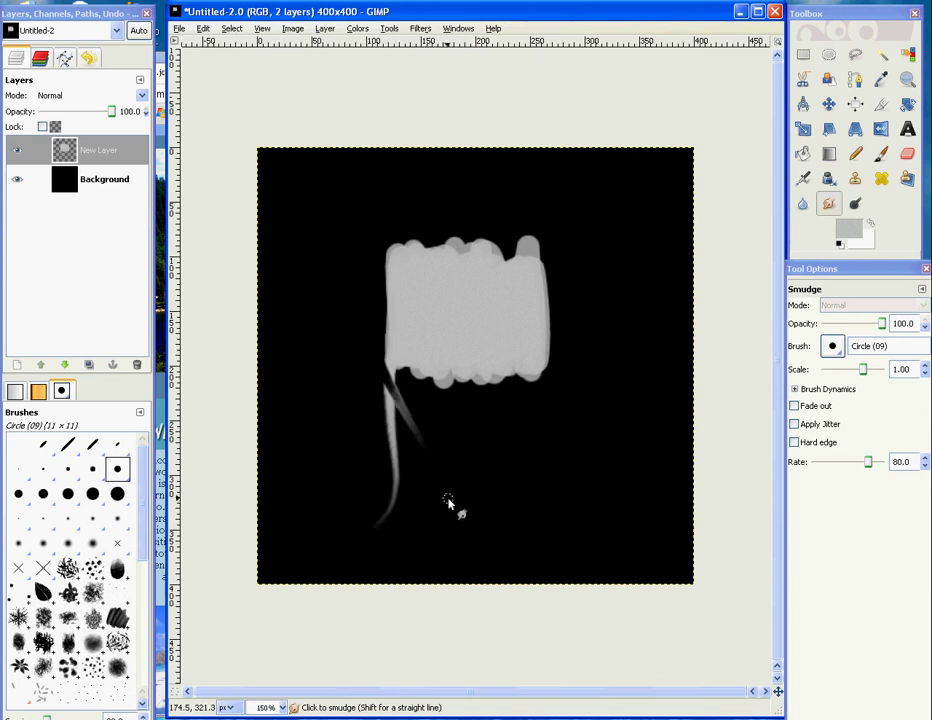
drag(388, 370, 427, 440)
key(ctrl+z)
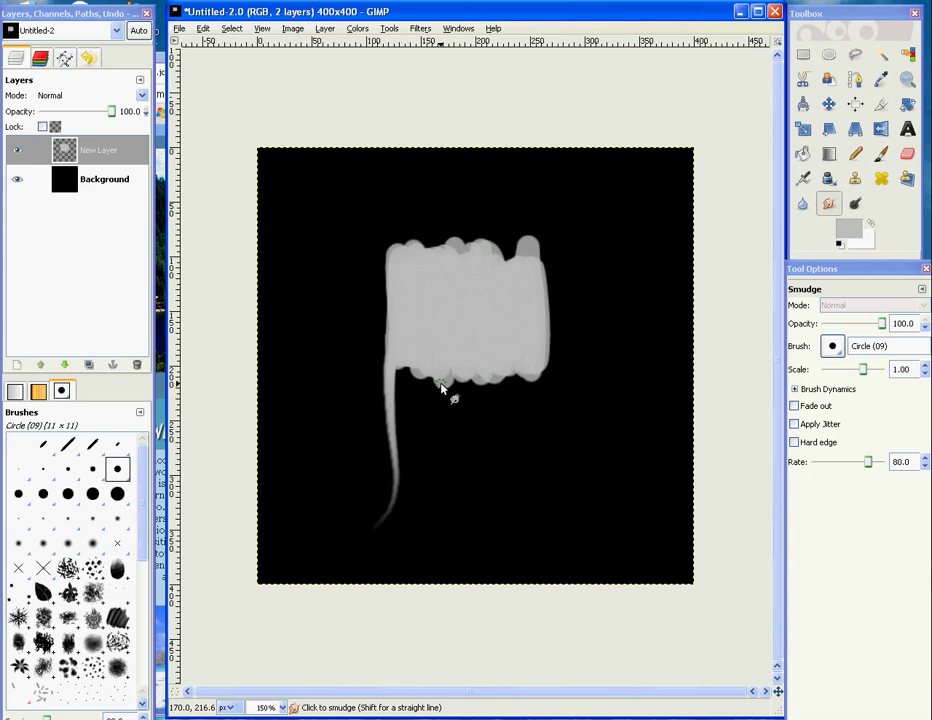
Step: Smudge several more strands down beside the first, lengthening each toward the bottom
mouse_move(400, 391)
mouse_down()
mouse_move(400, 540)
mouse_move(428, 391)
mouse_move(420, 346)
mouse_move(418, 531)
mouse_move(440, 455)
mouse_up()
mouse_move(408, 366)
mouse_down()
mouse_move(401, 532)
mouse_move(414, 388)
mouse_move(418, 499)
mouse_up()
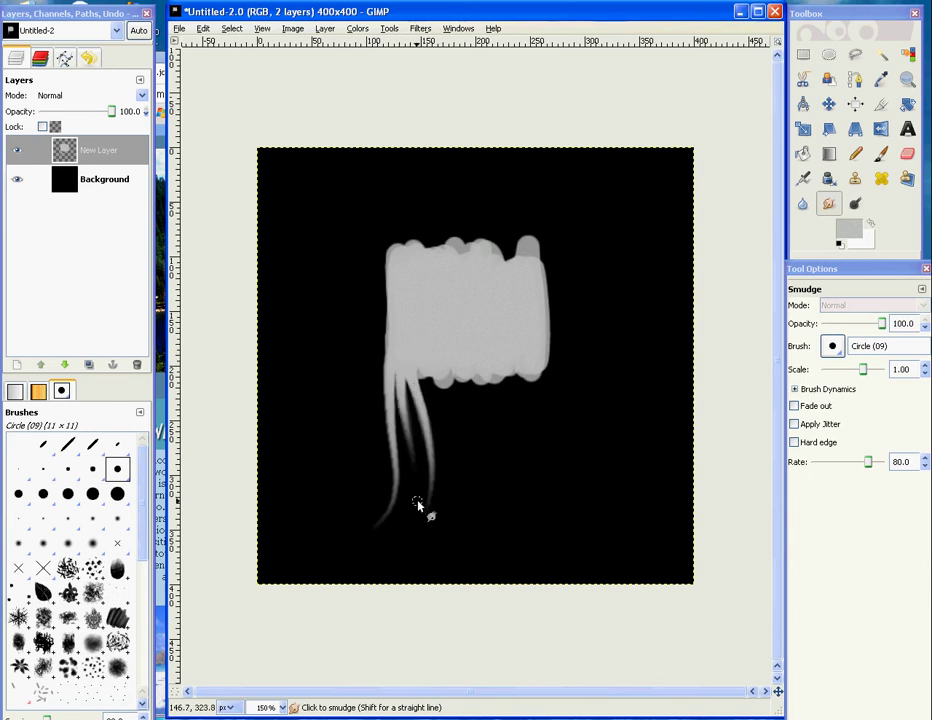
drag(427, 400, 430, 522)
drag(441, 400, 470, 501)
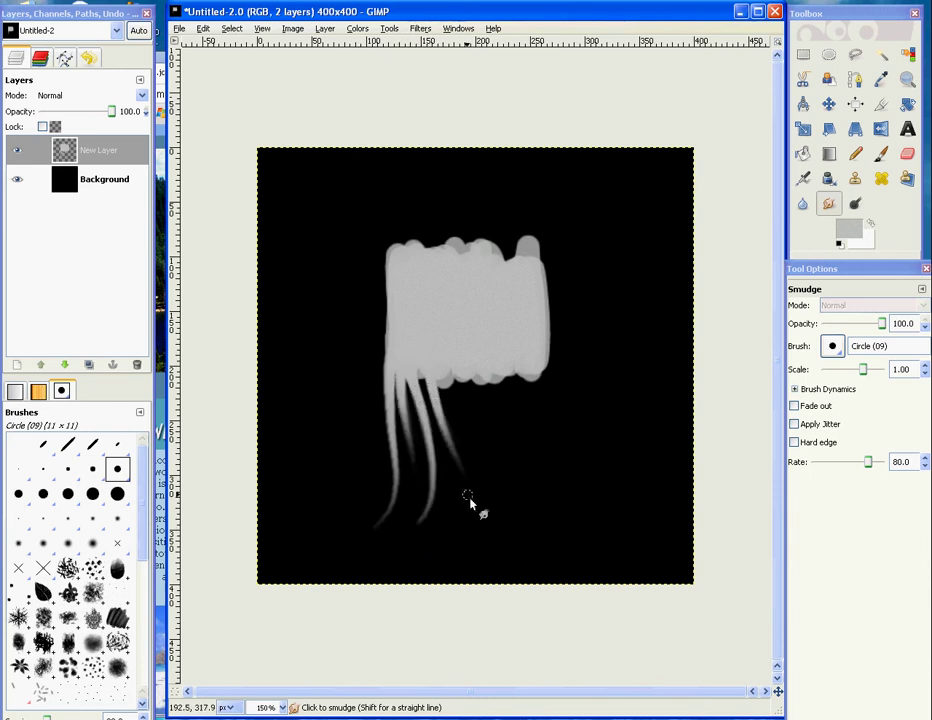
drag(432, 382, 453, 498)
drag(447, 422, 455, 520)
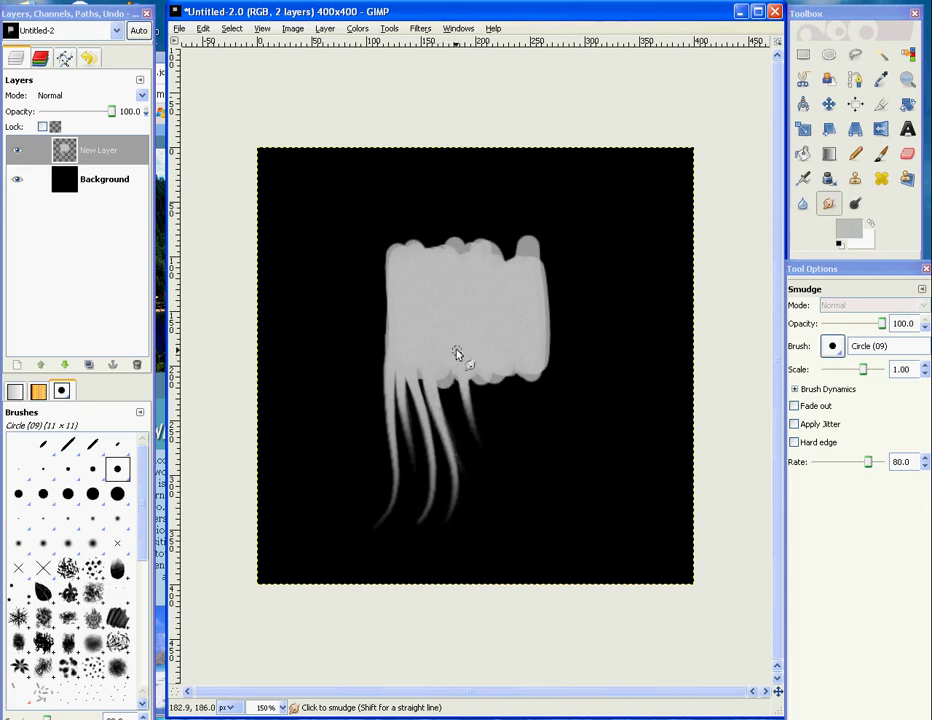
drag(458, 368, 484, 488)
drag(461, 404, 490, 520)
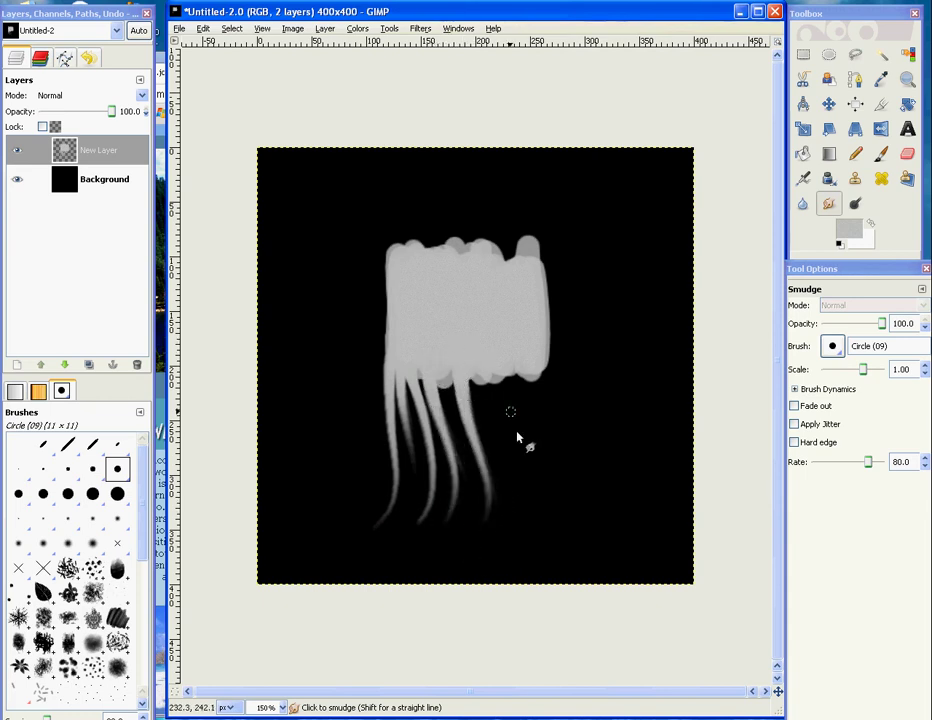
mouse_move(448, 358)
mouse_down()
mouse_move(456, 413)
mouse_move(439, 346)
mouse_move(476, 499)
mouse_up()
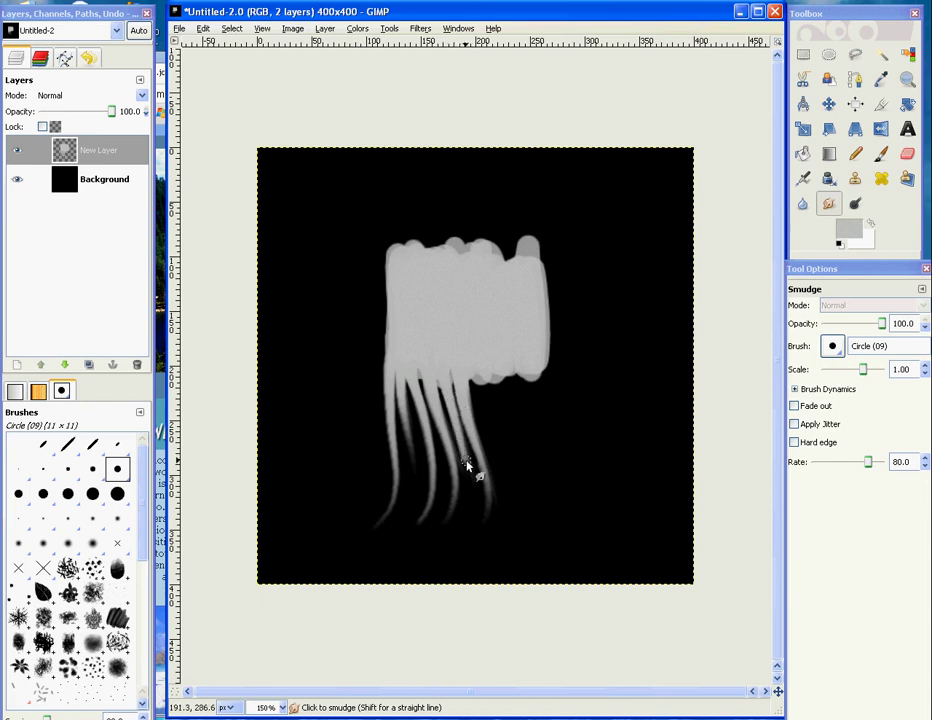
Step: Try right-hand streaks with Circle (09) and then Circle (19), undoing both
drag(532, 376, 516, 445)
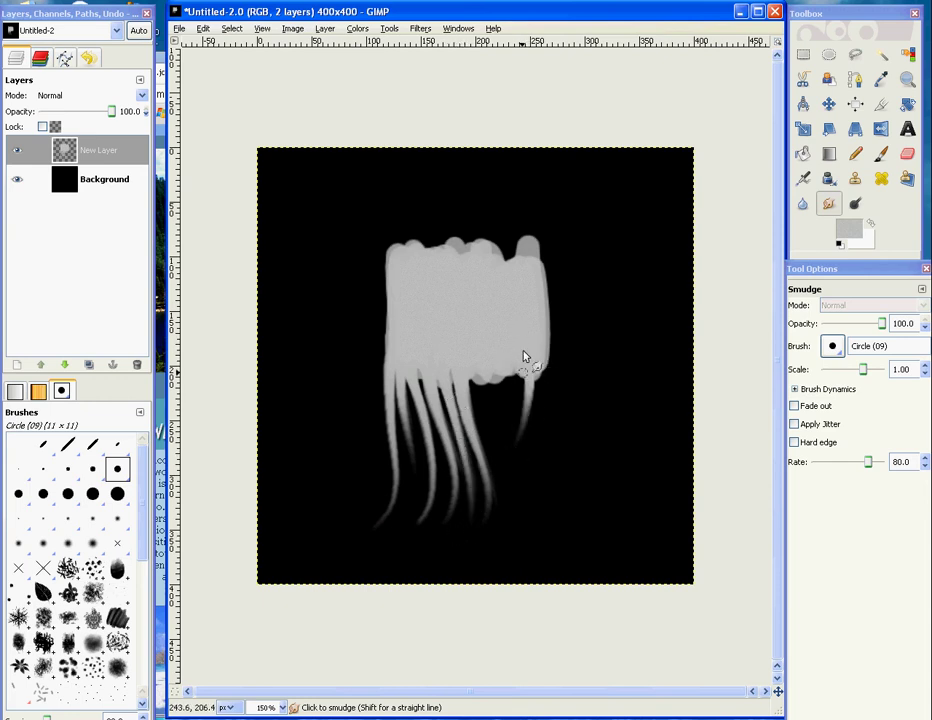
key(ctrl+z)
click(118, 493)
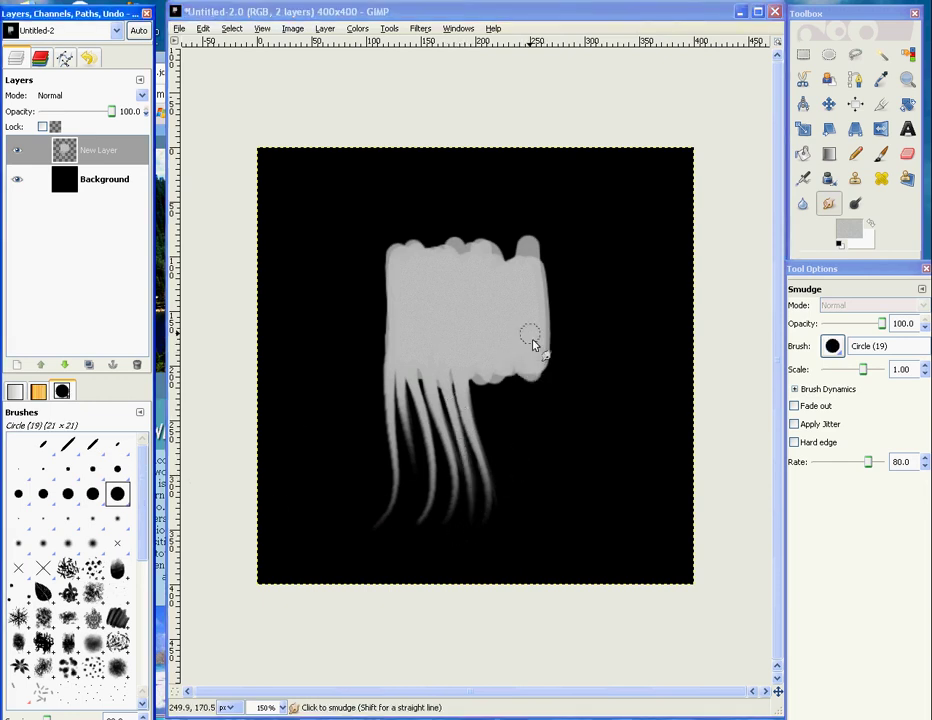
mouse_move(522, 372)
mouse_down()
mouse_move(551, 420)
mouse_move(531, 474)
mouse_move(530, 575)
mouse_up()
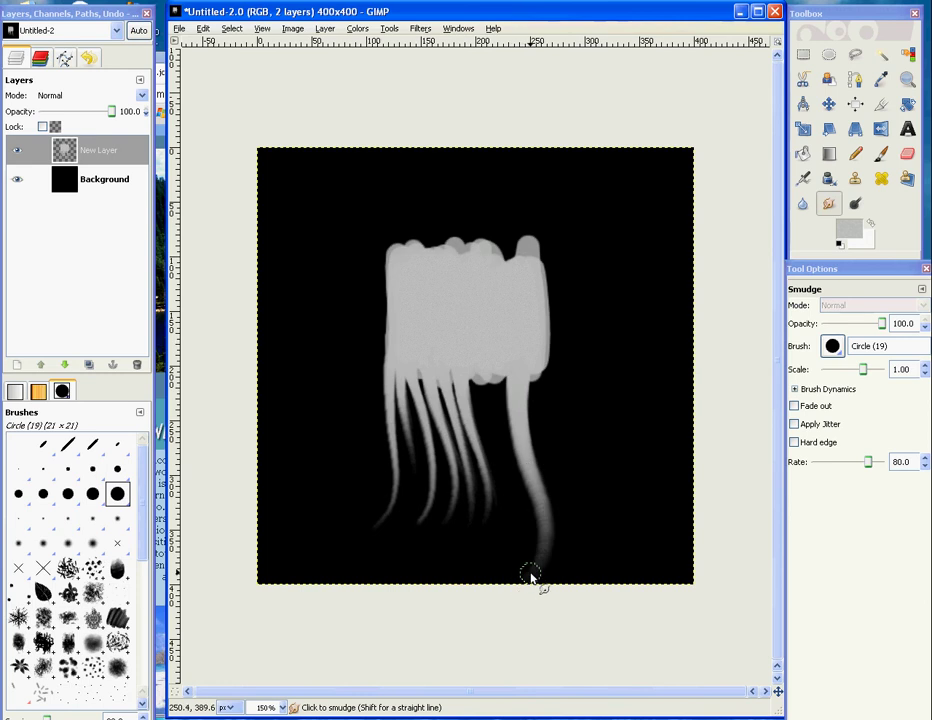
key(ctrl+z)
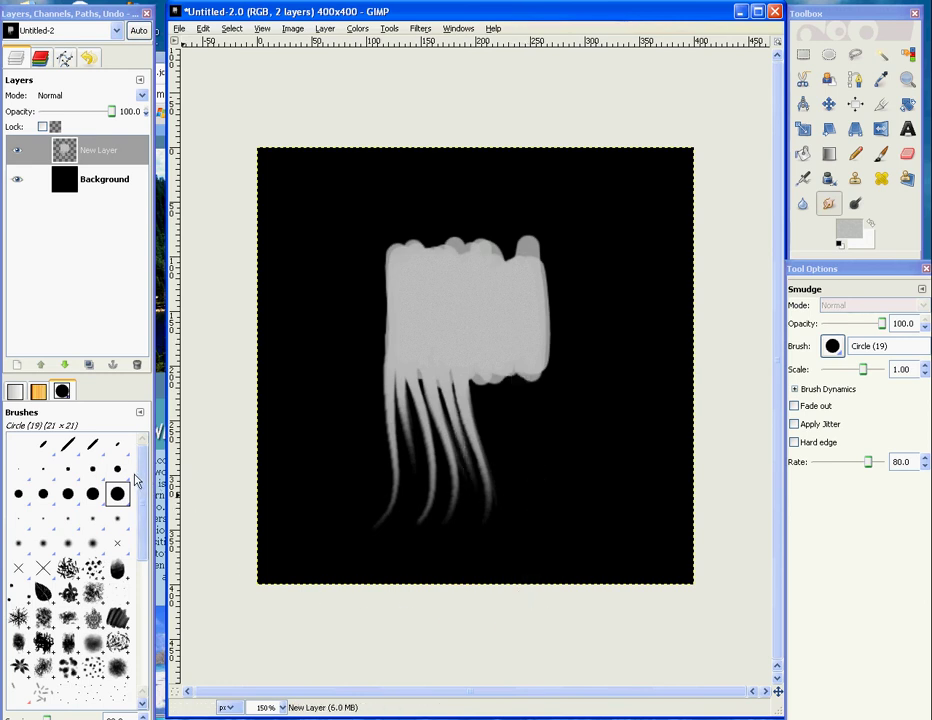
Step: Smudge strands down and out to the right from the blob using Circle (05) and Circle (09)
click(68, 468)
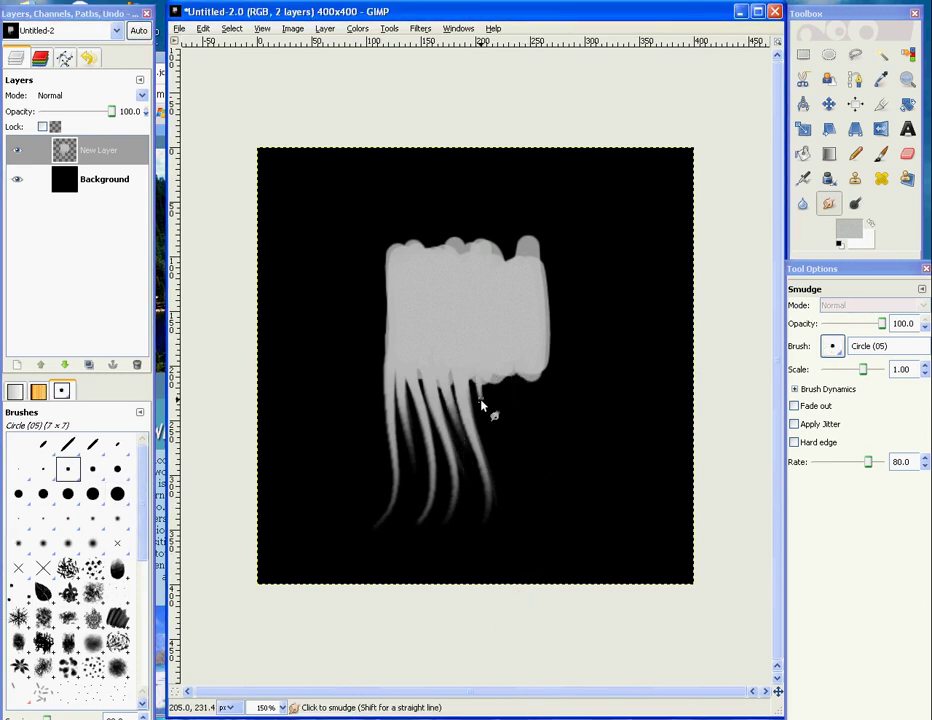
mouse_move(478, 365)
mouse_down()
mouse_move(476, 389)
mouse_move(500, 445)
mouse_up()
click(117, 468)
drag(501, 374, 535, 505)
mouse_move(522, 357)
mouse_down()
mouse_move(547, 399)
mouse_move(523, 350)
mouse_move(543, 406)
mouse_move(518, 382)
mouse_move(571, 516)
mouse_up()
drag(528, 366, 562, 497)
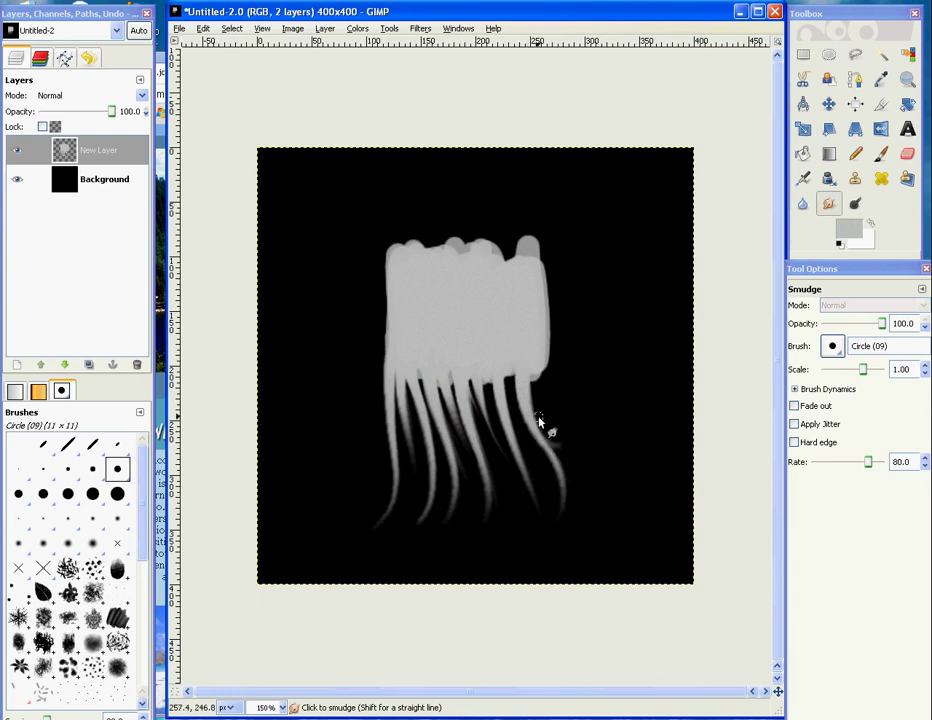
drag(541, 420, 548, 478)
mouse_move(544, 377)
mouse_down()
mouse_move(582, 416)
mouse_move(589, 412)
mouse_move(603, 461)
mouse_up()
Step: Add a shorter strand down to the left and another curving out from the right edge
drag(399, 370, 360, 440)
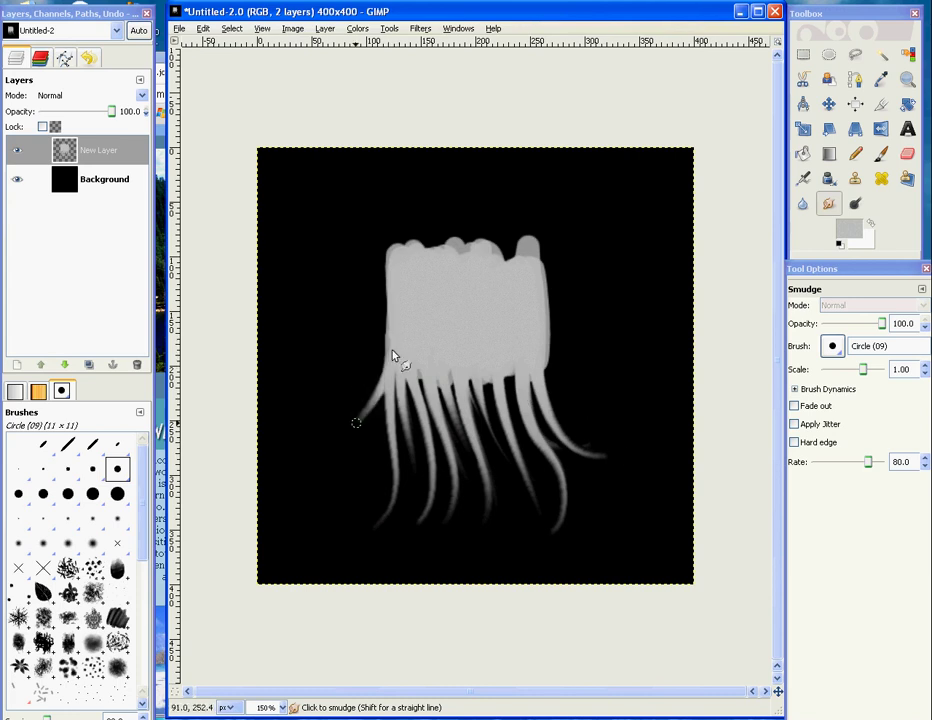
key(ctrl+z)
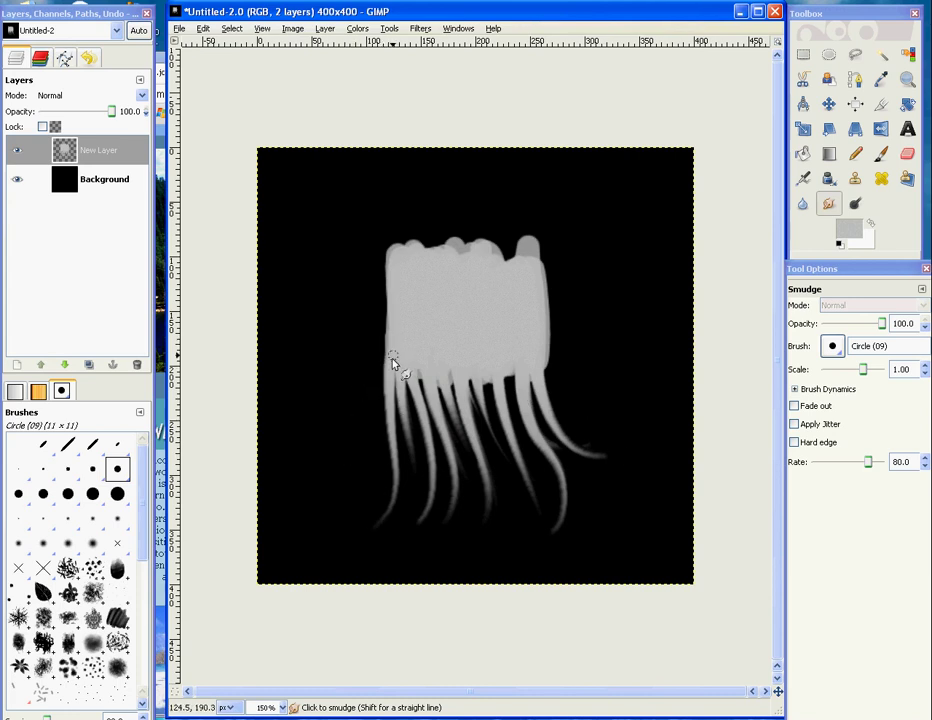
mouse_move(391, 364)
mouse_down()
mouse_move(348, 437)
mouse_move(368, 435)
mouse_move(374, 390)
mouse_move(359, 422)
mouse_move(368, 475)
mouse_move(364, 410)
mouse_move(352, 492)
mouse_up()
mouse_move(535, 346)
mouse_down()
mouse_move(591, 409)
mouse_move(564, 348)
mouse_move(538, 344)
mouse_move(614, 370)
mouse_up()
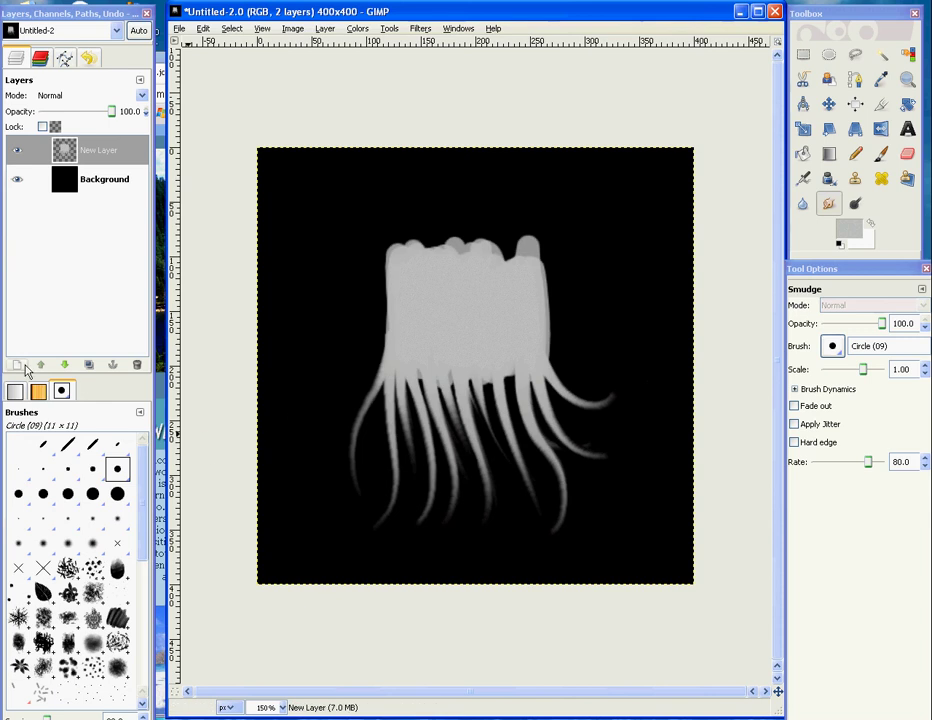
Step: Return to the Paintbrush and set the foreground colour to medium grey 888888
click(882, 154)
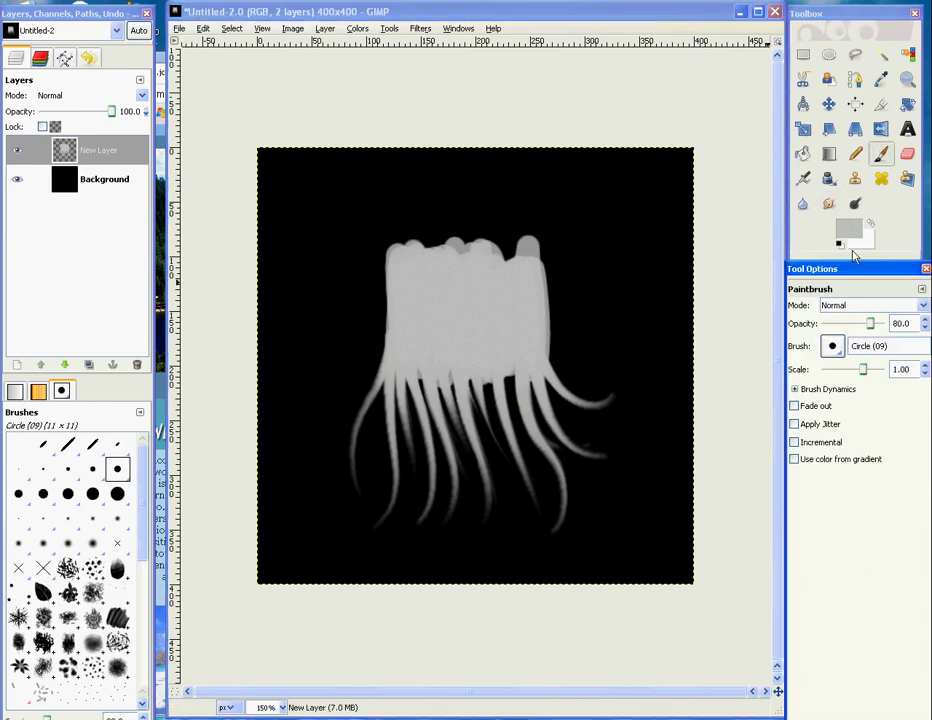
click(847, 232)
drag(428, 193, 405, 205)
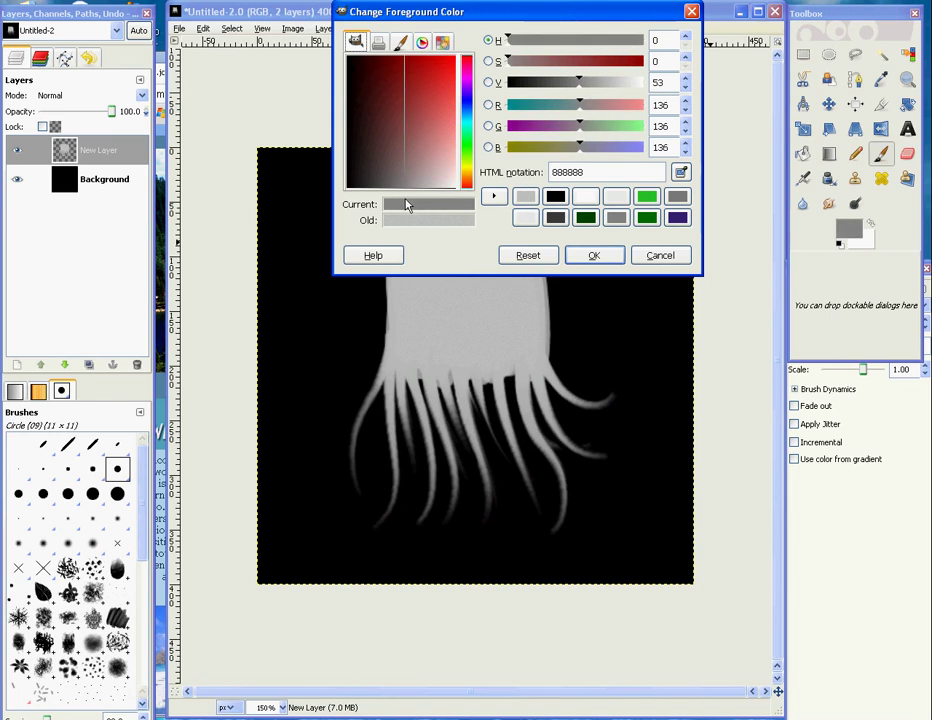
click(592, 255)
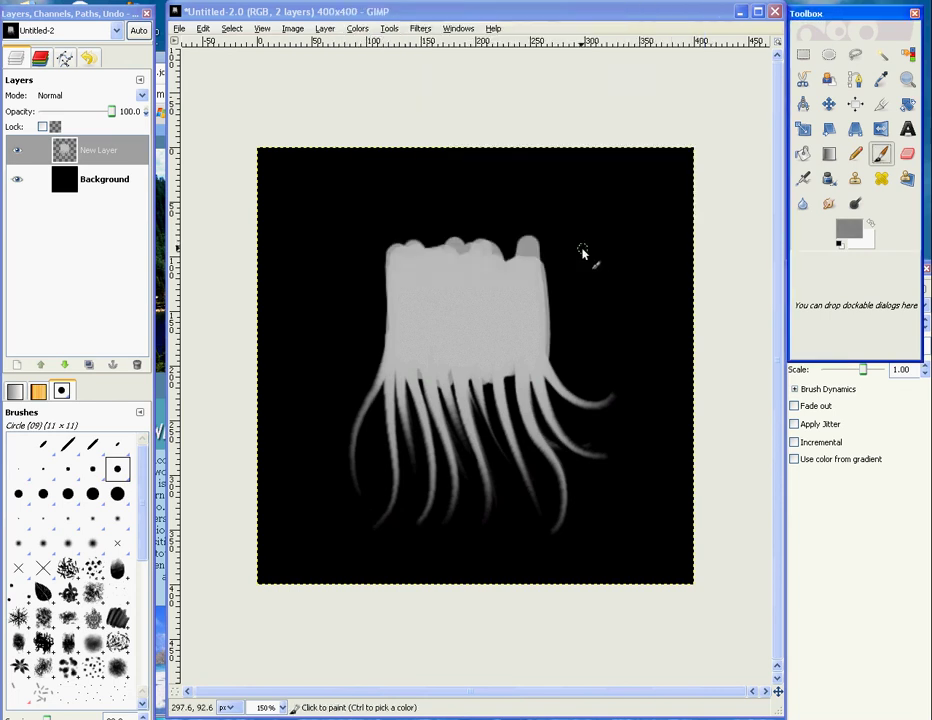
click(524, 244)
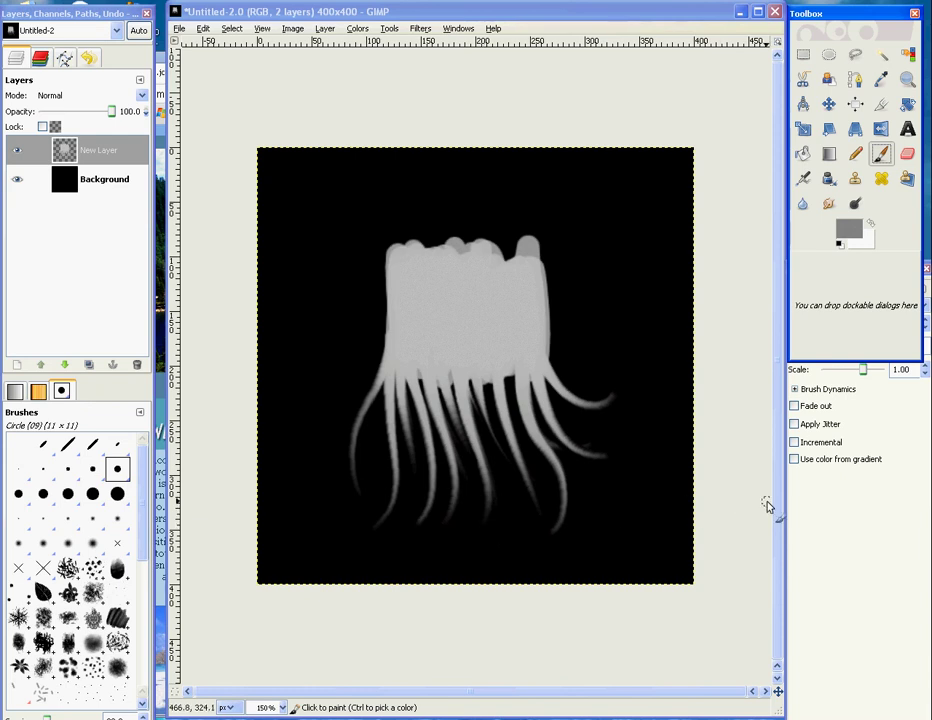
click(838, 545)
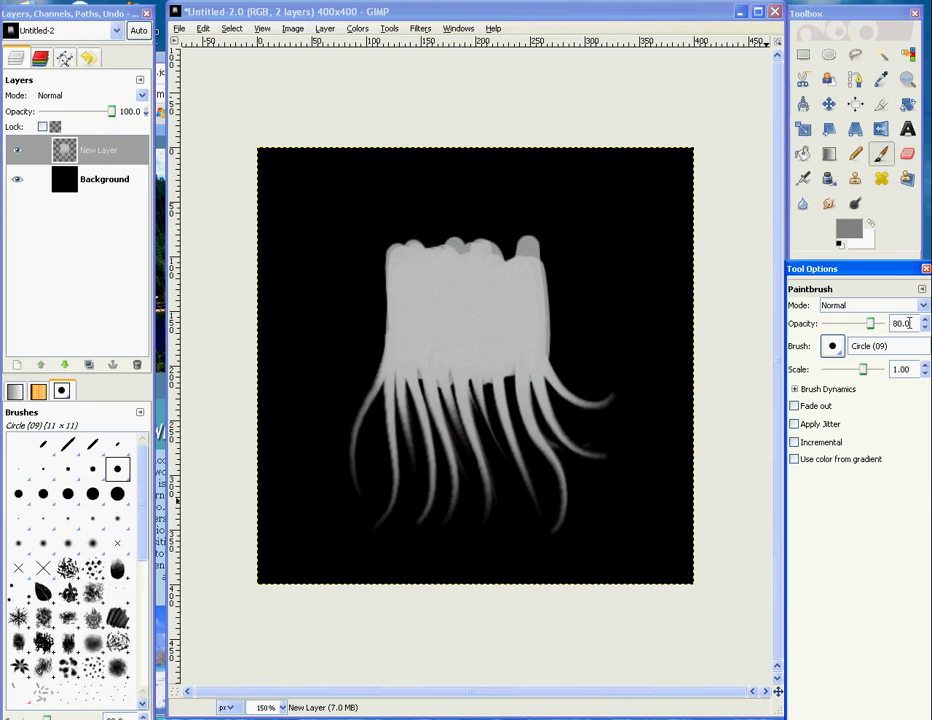
Step: Set brush opacity to 23 and paint faint vertical grey strokes down the head
text(23)
key(Return)
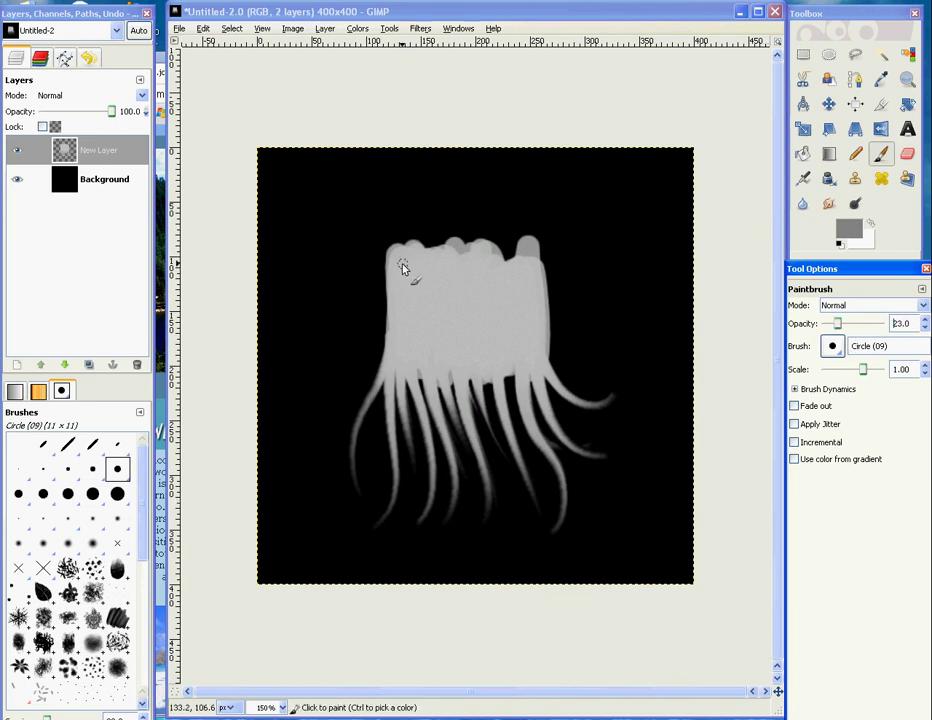
drag(406, 271, 408, 260)
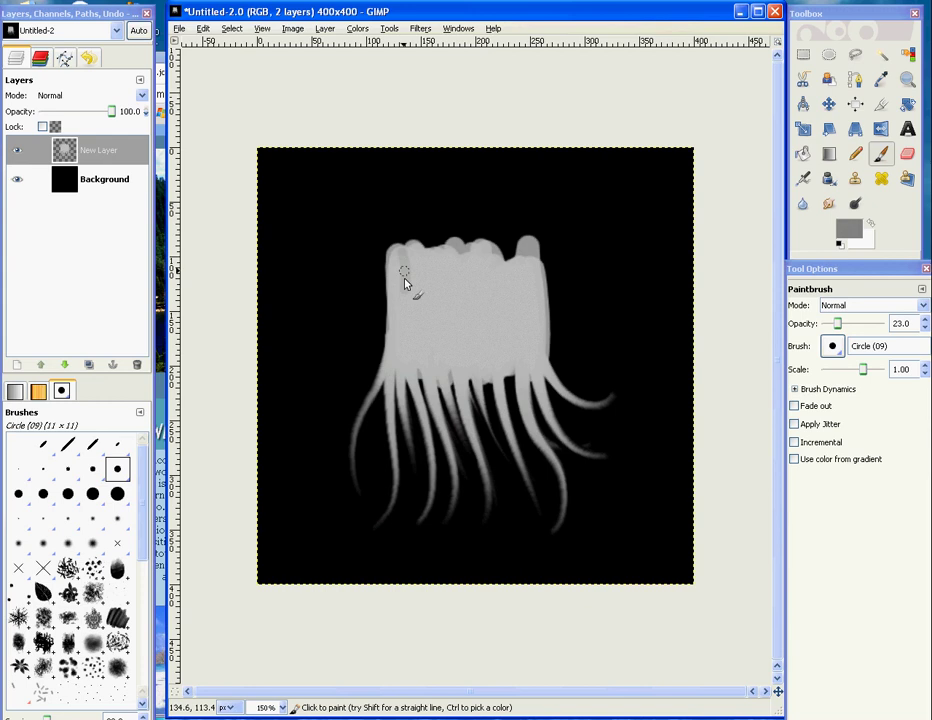
drag(404, 329, 389, 376)
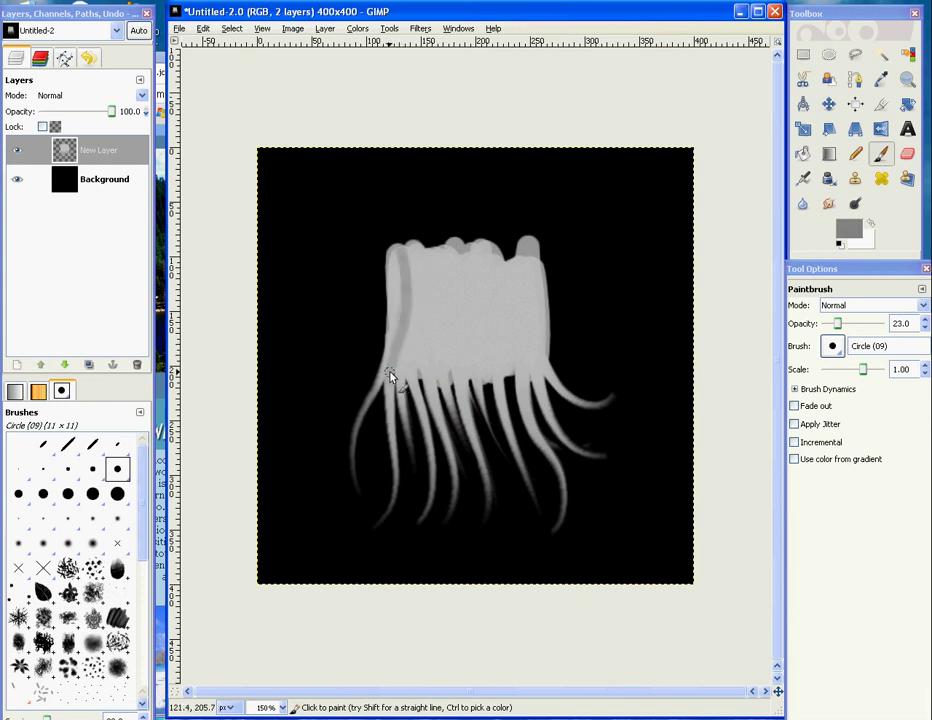
mouse_move(431, 266)
mouse_down()
mouse_move(427, 359)
mouse_move(436, 287)
mouse_move(428, 358)
mouse_up()
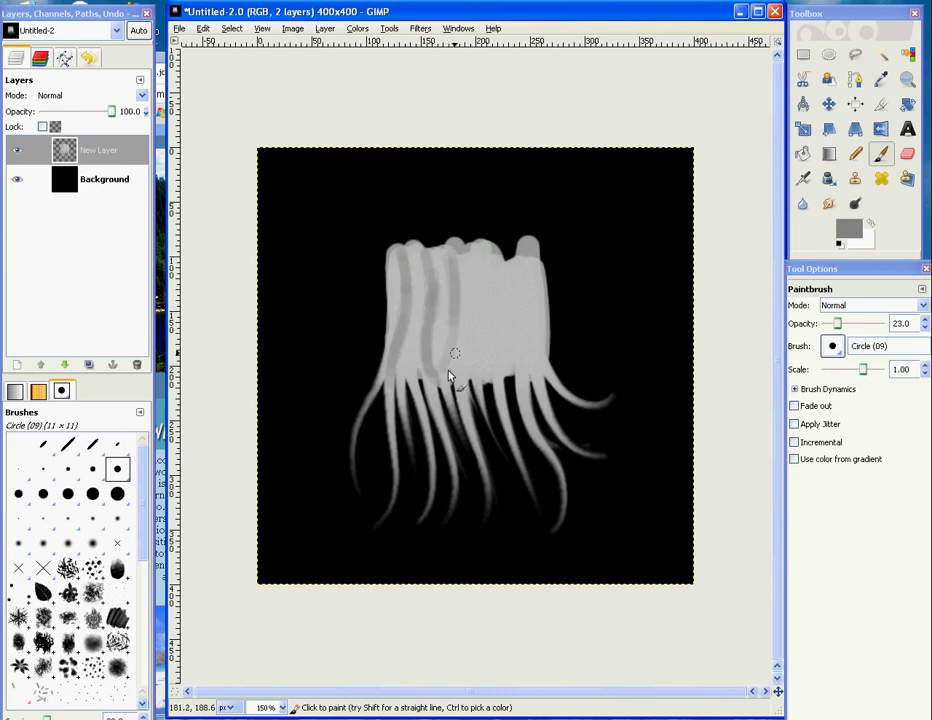
mouse_move(489, 333)
mouse_down()
mouse_move(501, 290)
mouse_move(476, 268)
mouse_up()
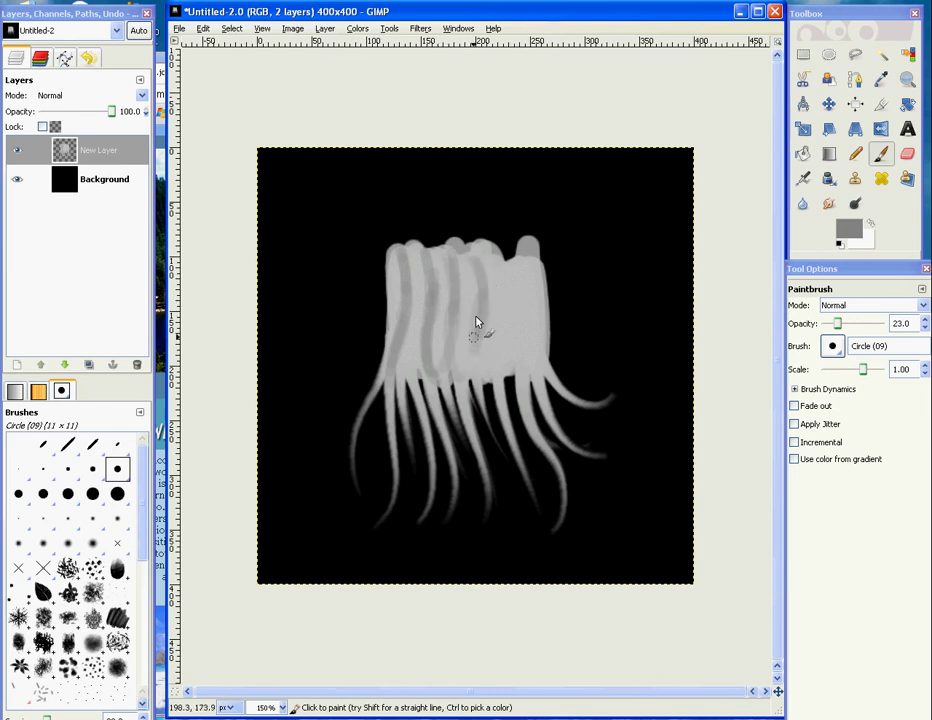
mouse_move(506, 289)
mouse_down()
mouse_move(500, 352)
mouse_move(513, 392)
mouse_up()
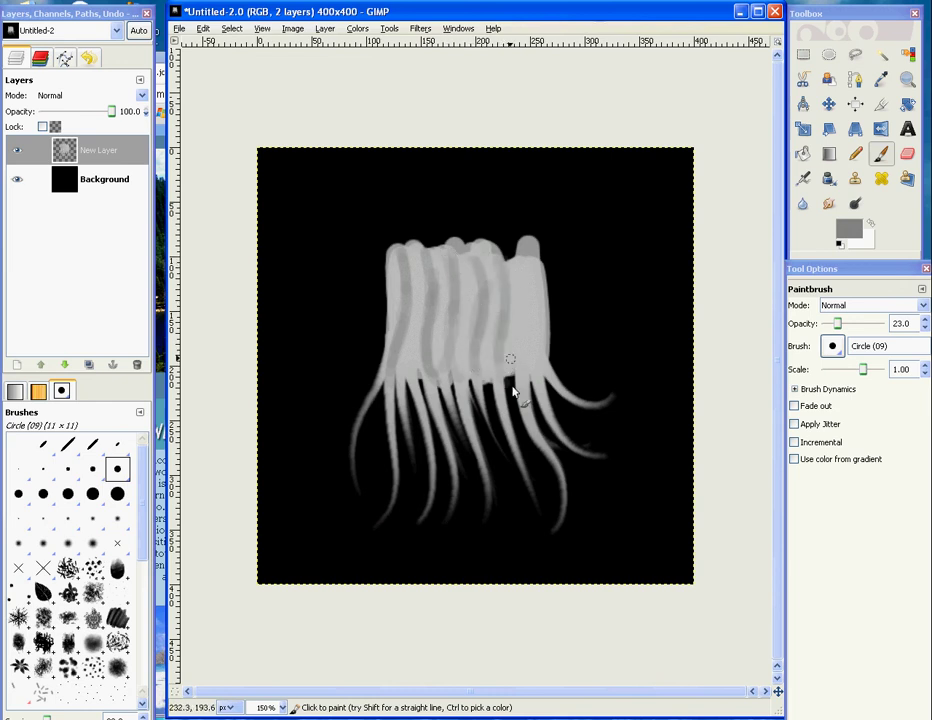
mouse_move(533, 327)
mouse_down()
mouse_move(521, 357)
mouse_move(526, 325)
mouse_move(525, 351)
mouse_move(541, 377)
mouse_move(531, 265)
mouse_move(549, 392)
mouse_up()
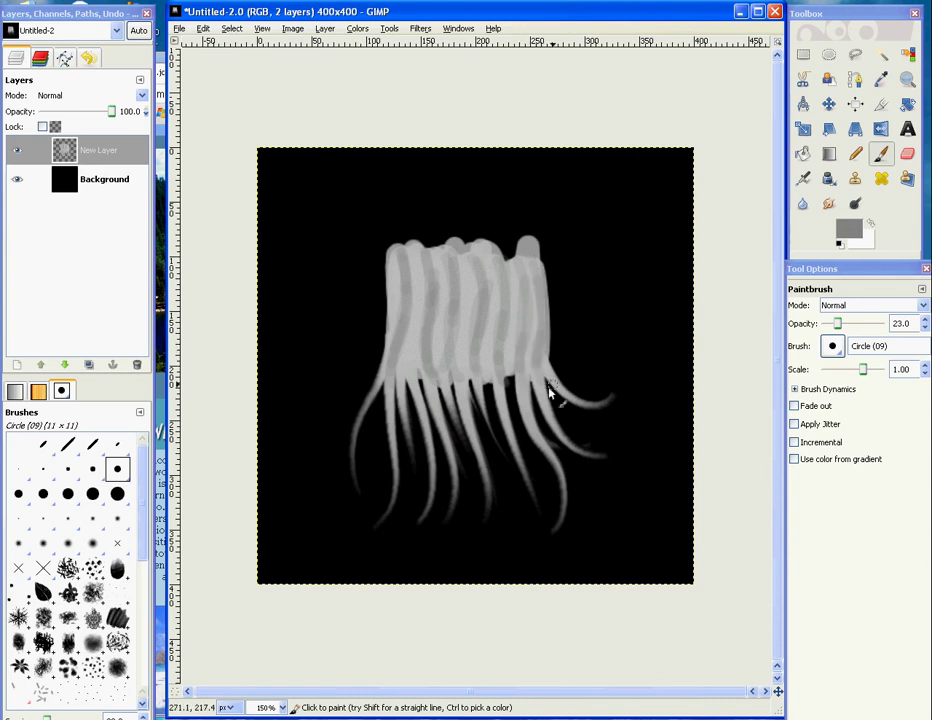
Step: Ctrl-click to sample several grey tones from the creature's head and body
ctrl+click(409, 338)
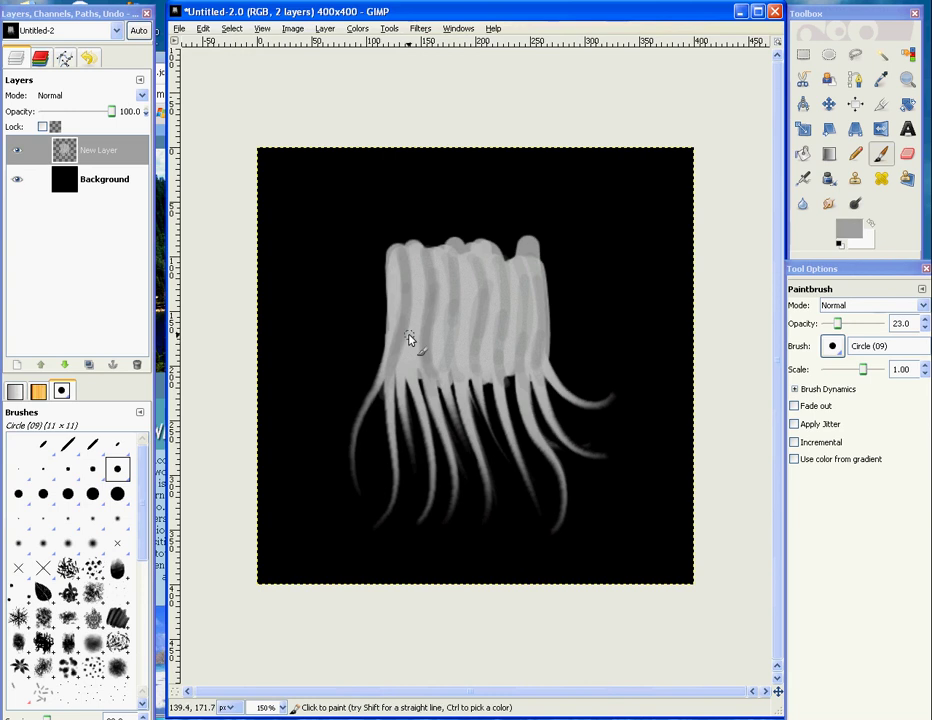
ctrl+click(412, 260)
ctrl+click(435, 281)
ctrl+click(440, 282)
ctrl+click(449, 326)
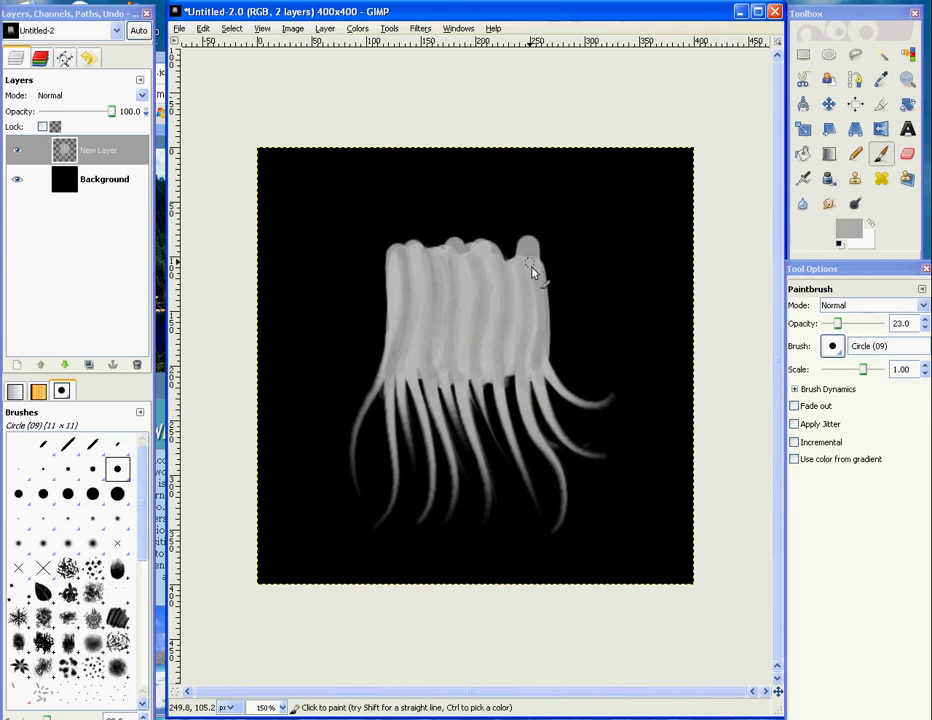
key(ctrl)
key(ctrl)
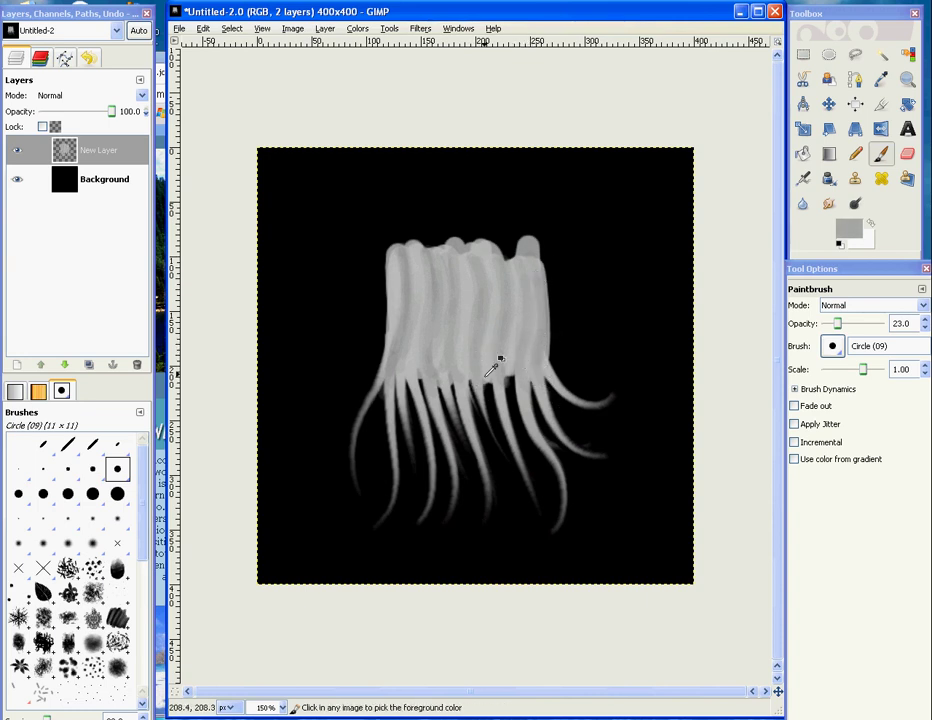
key(ctrl)
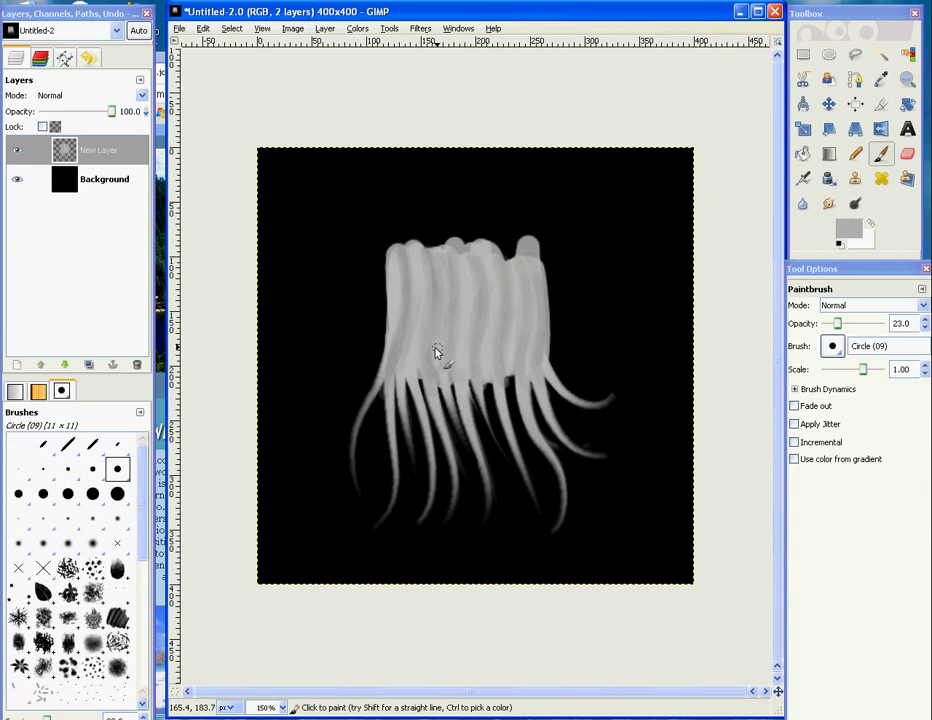
key(ctrl)
key(ctrl)
key(ctrl)
key(ctrl)
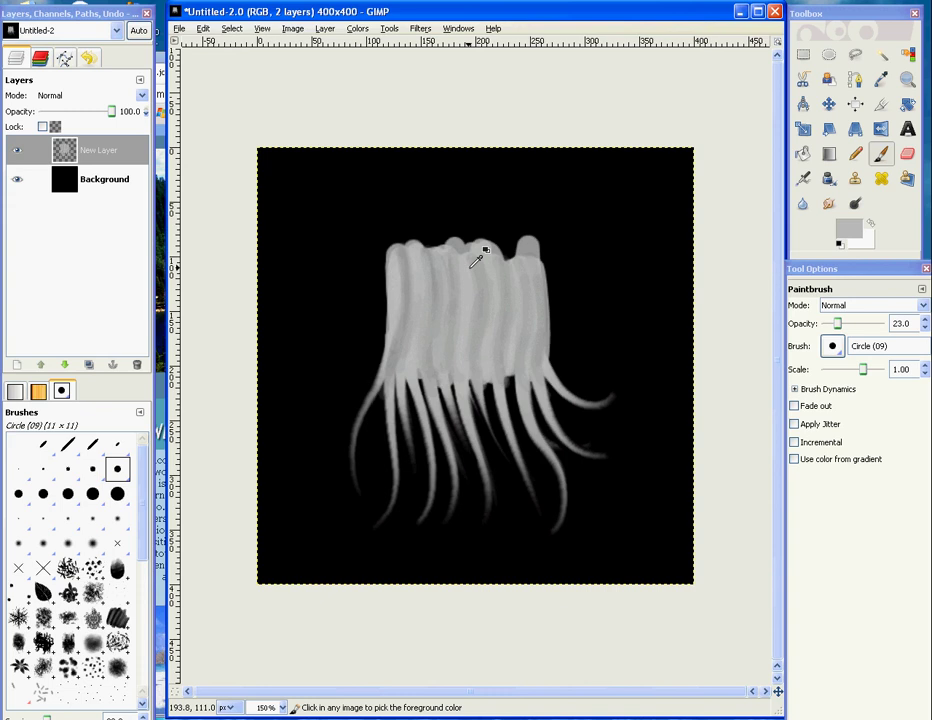
Step: Set the paint colour to a light near-white grey and pick the small Circle (05) brush
click(848, 234)
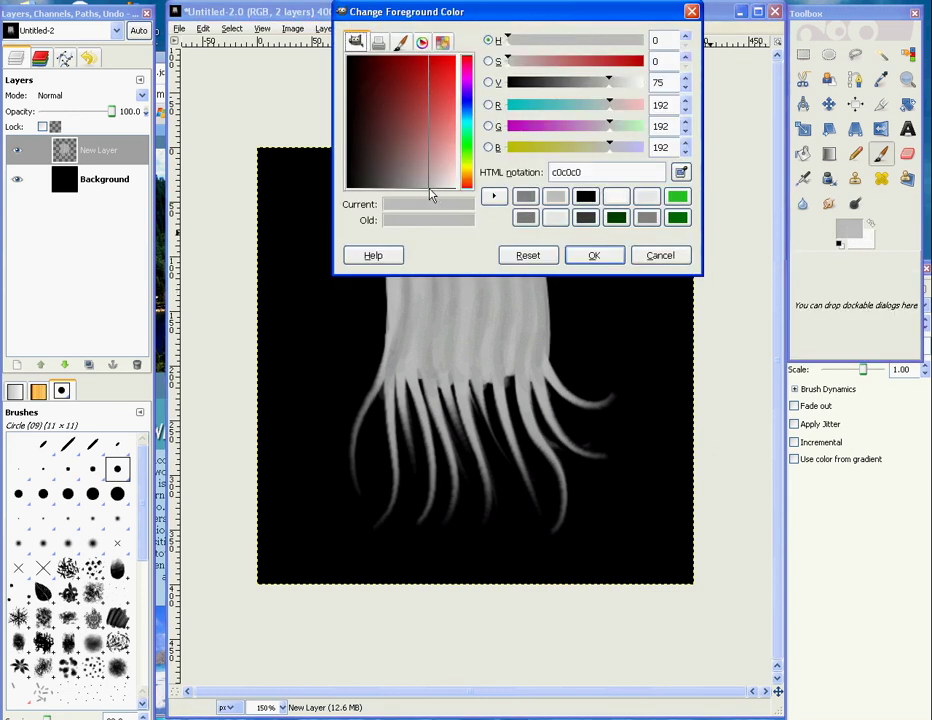
drag(430, 195, 444, 203)
click(593, 255)
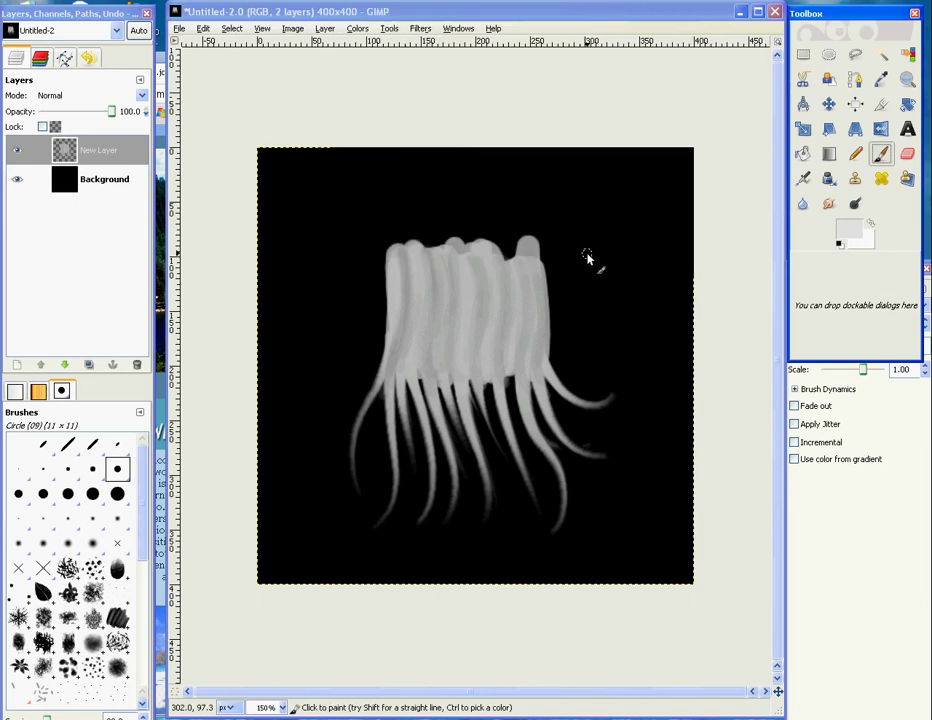
click(67, 493)
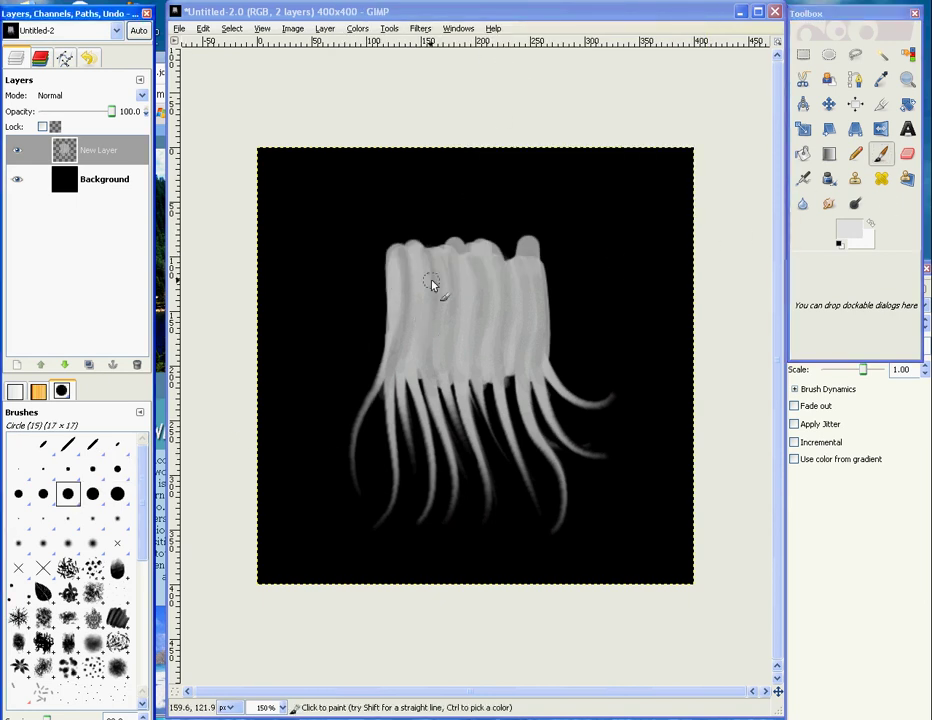
click(70, 471)
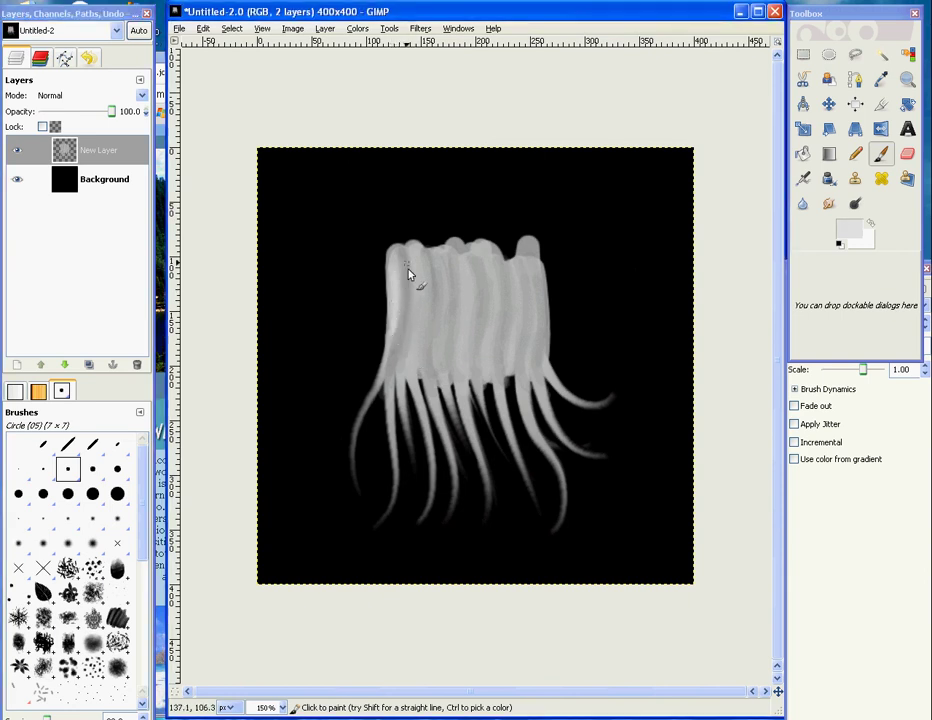
Step: Paint a bright horizontal band across the upper hair with Circle (13), sampling greys from the canvas
drag(394, 303, 392, 285)
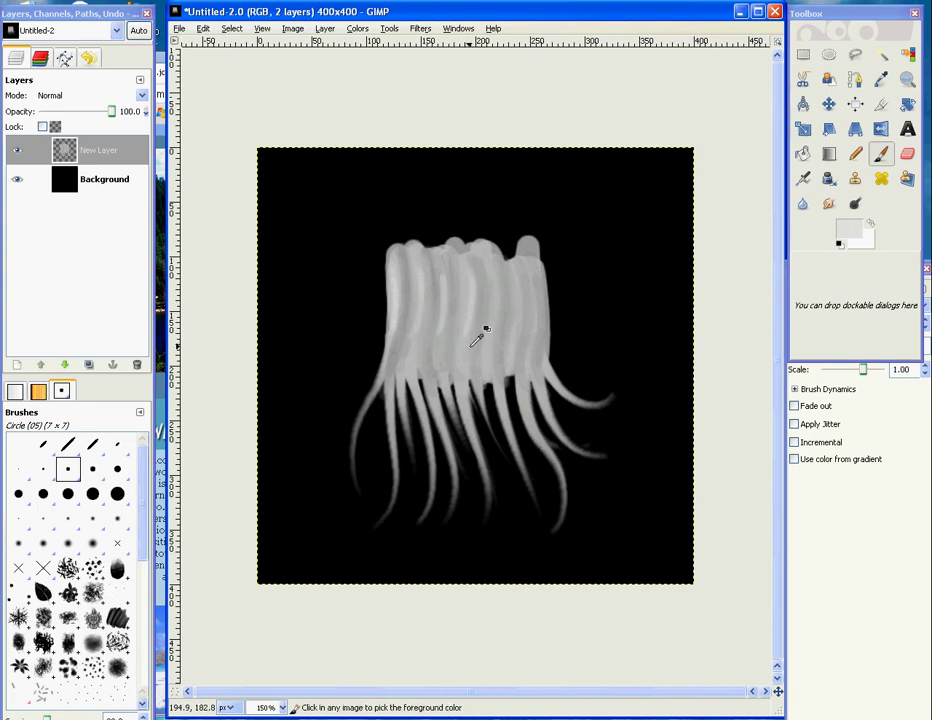
ctrl+click(403, 366)
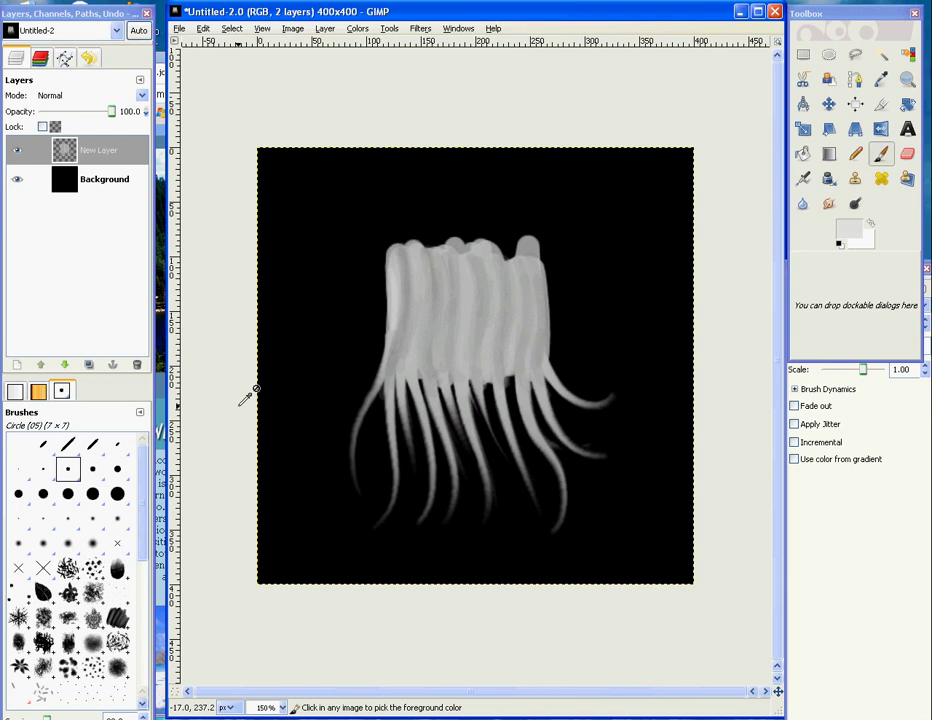
click(43, 493)
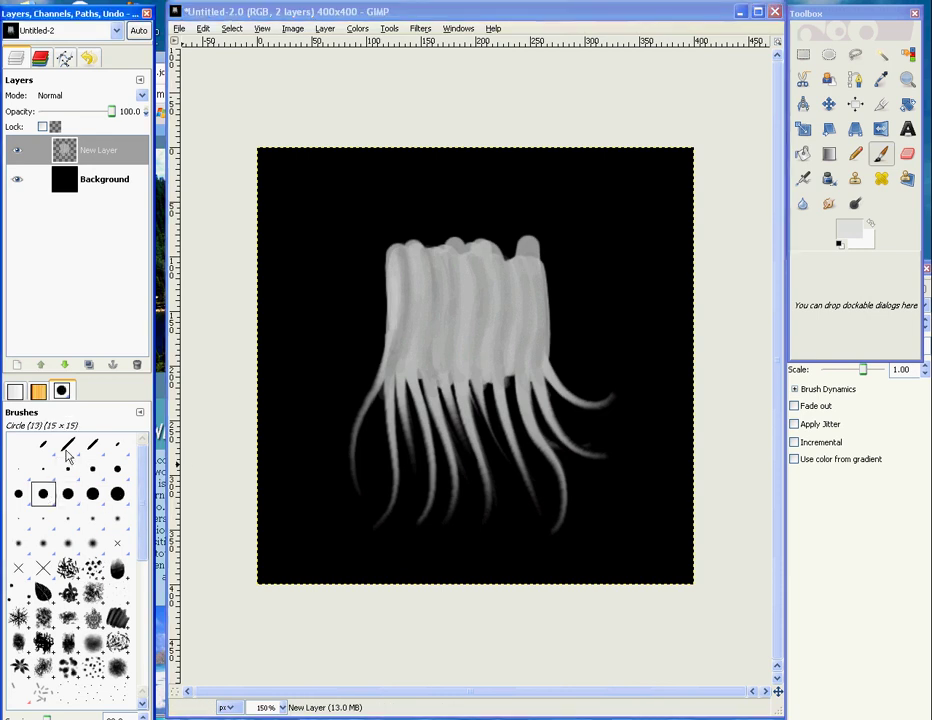
mouse_move(427, 306)
mouse_down()
mouse_move(450, 328)
mouse_move(488, 337)
mouse_move(519, 302)
mouse_move(536, 318)
mouse_move(522, 302)
mouse_move(469, 330)
mouse_move(406, 330)
mouse_move(519, 328)
mouse_up()
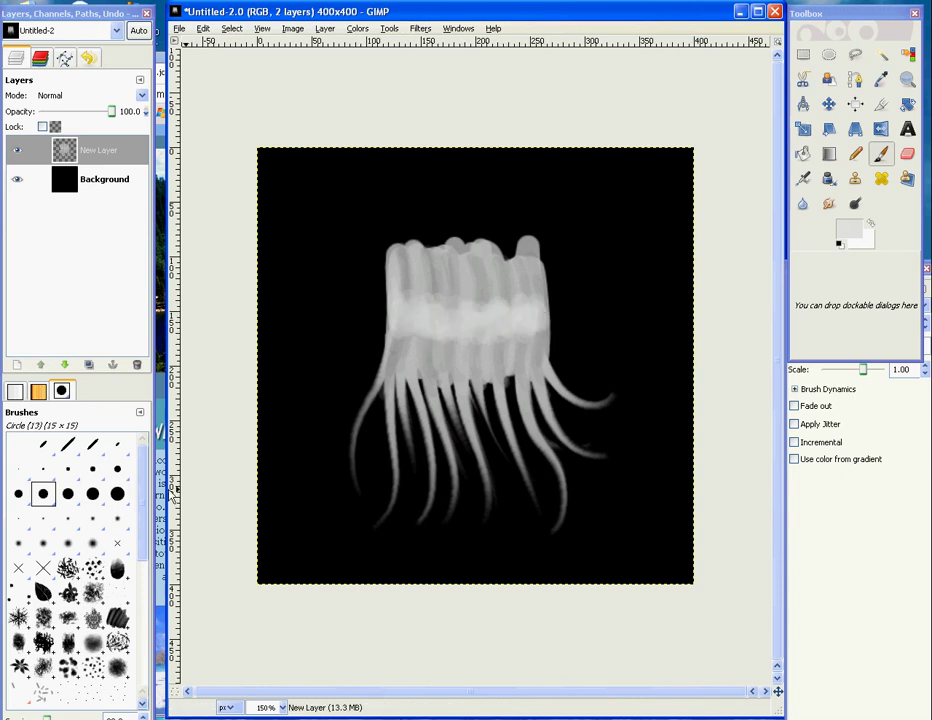
click(92, 493)
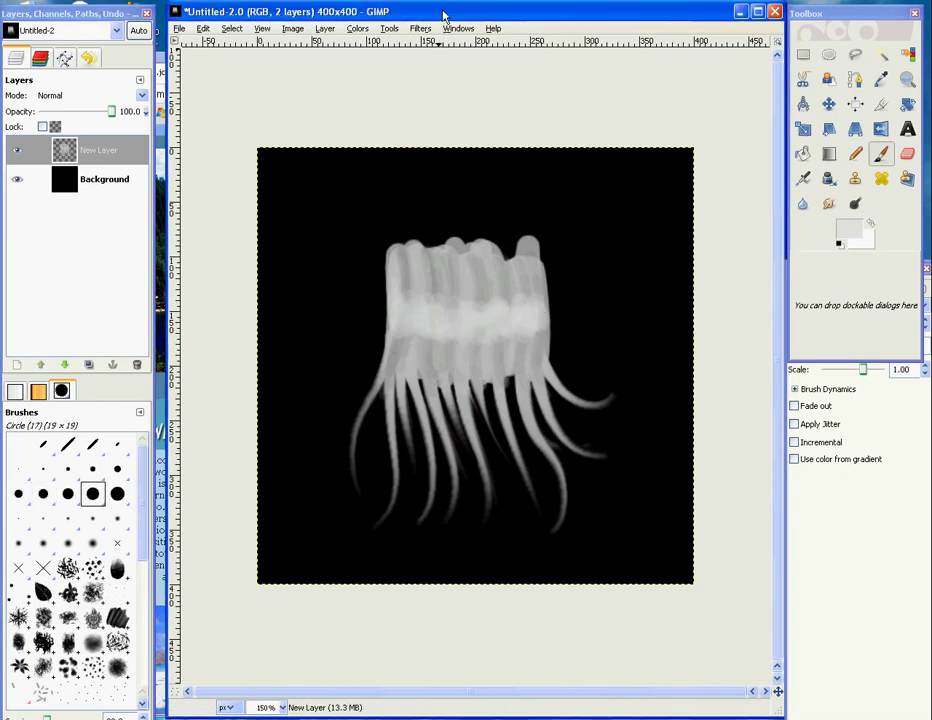
ctrl+click(468, 294)
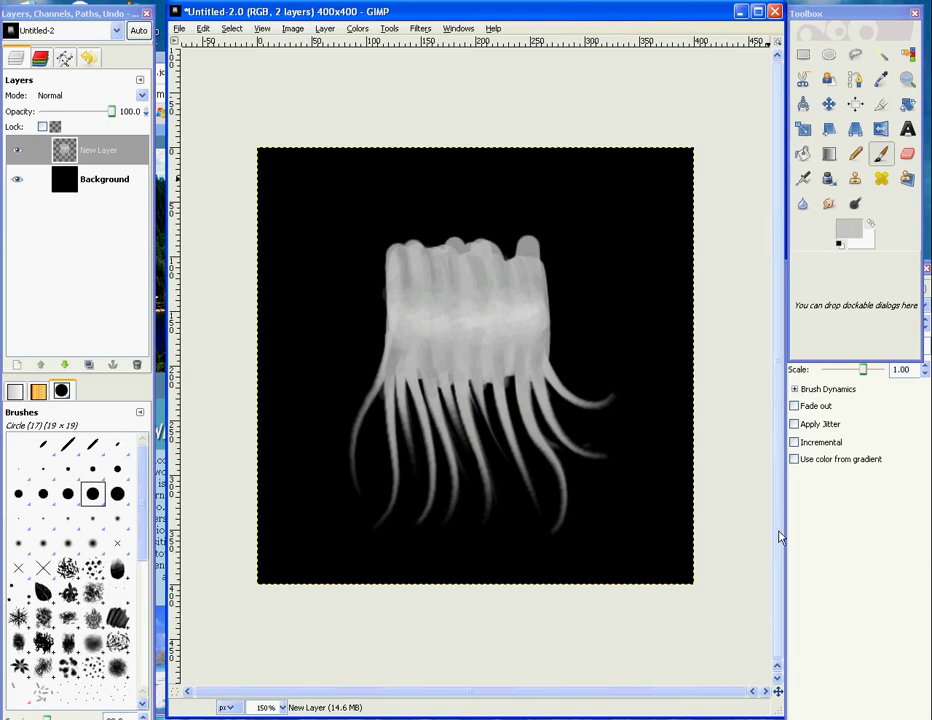
Step: Choose the Ettaha-san hair brush for the Paintbrush
scroll(143, 517, down, 2)
scroll(143, 517, up, 3)
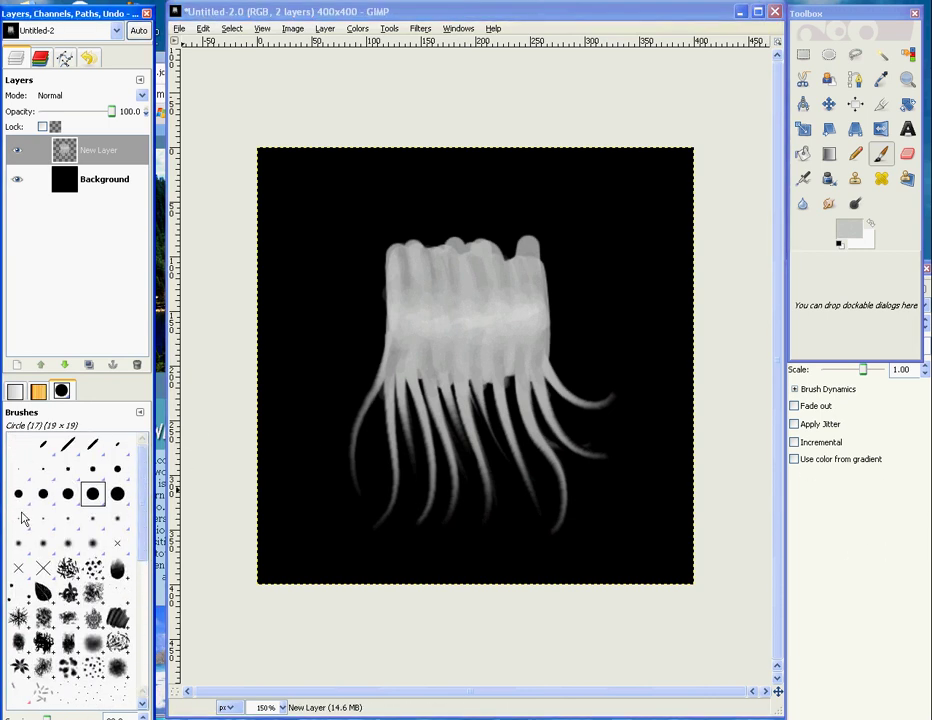
scroll(140, 495, down, 5)
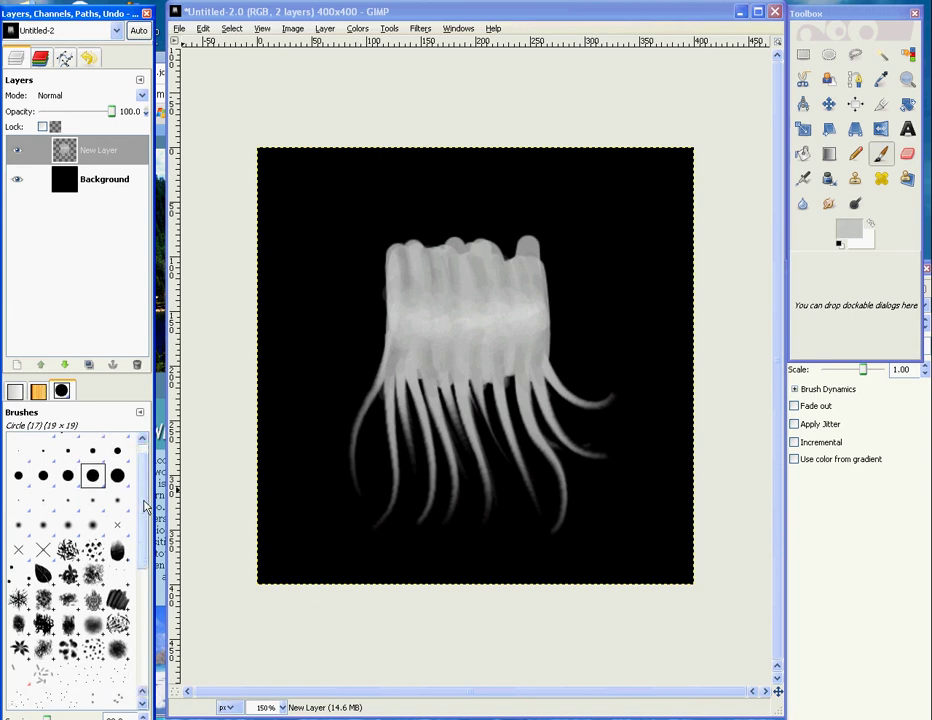
scroll(150, 540, down, 3)
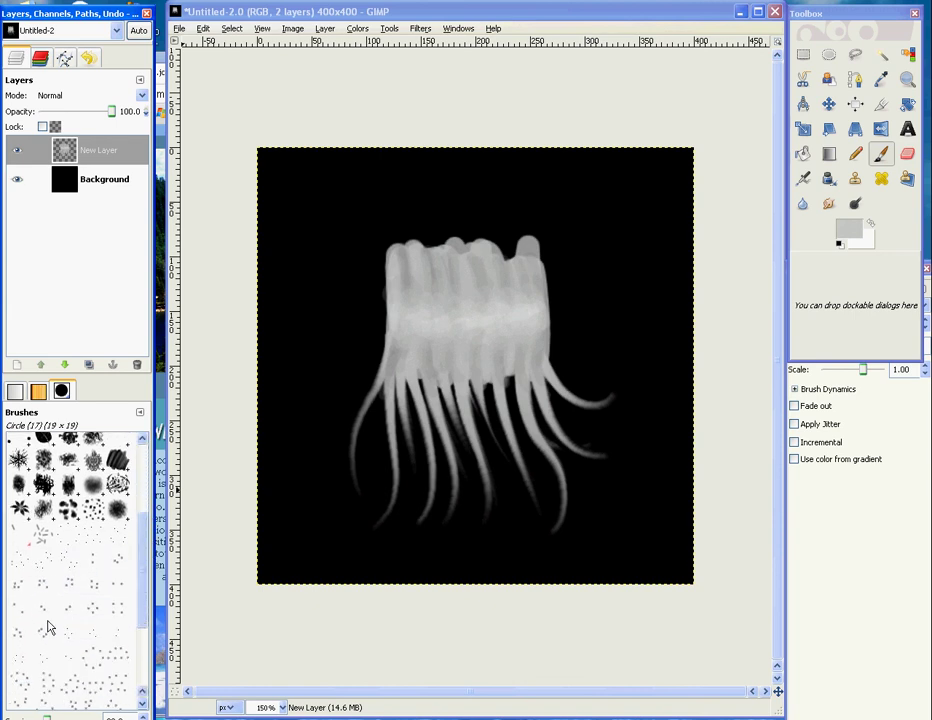
click(43, 560)
click(855, 84)
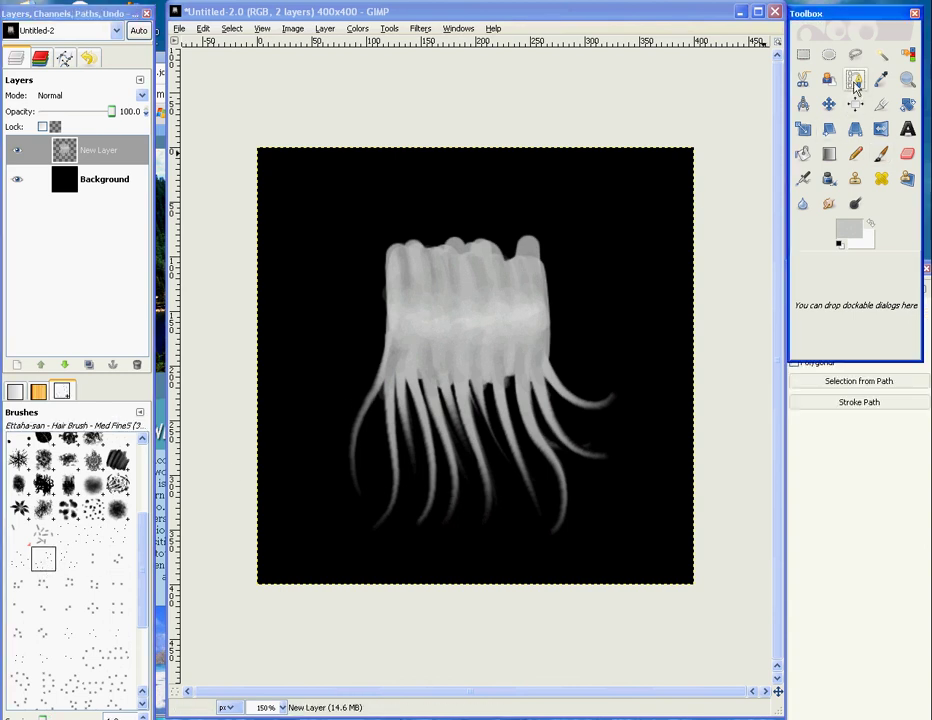
click(881, 155)
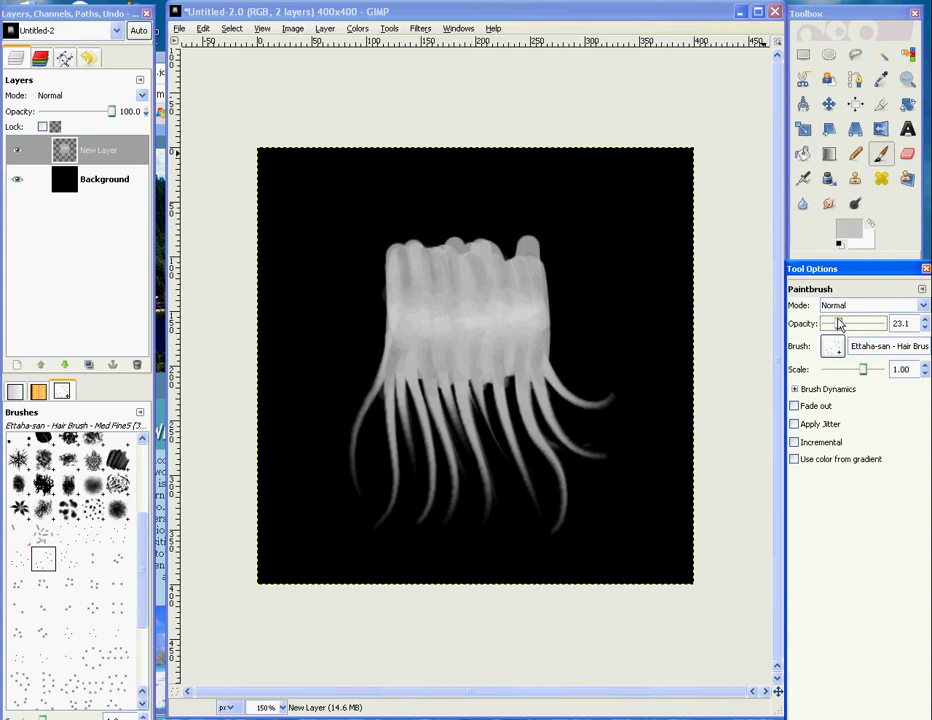
Step: Set brush opacity to 80 and let pen pressure control both opacity and size
mouse_move(838, 323)
mouse_down()
mouse_move(872, 325)
mouse_move(899, 341)
mouse_up()
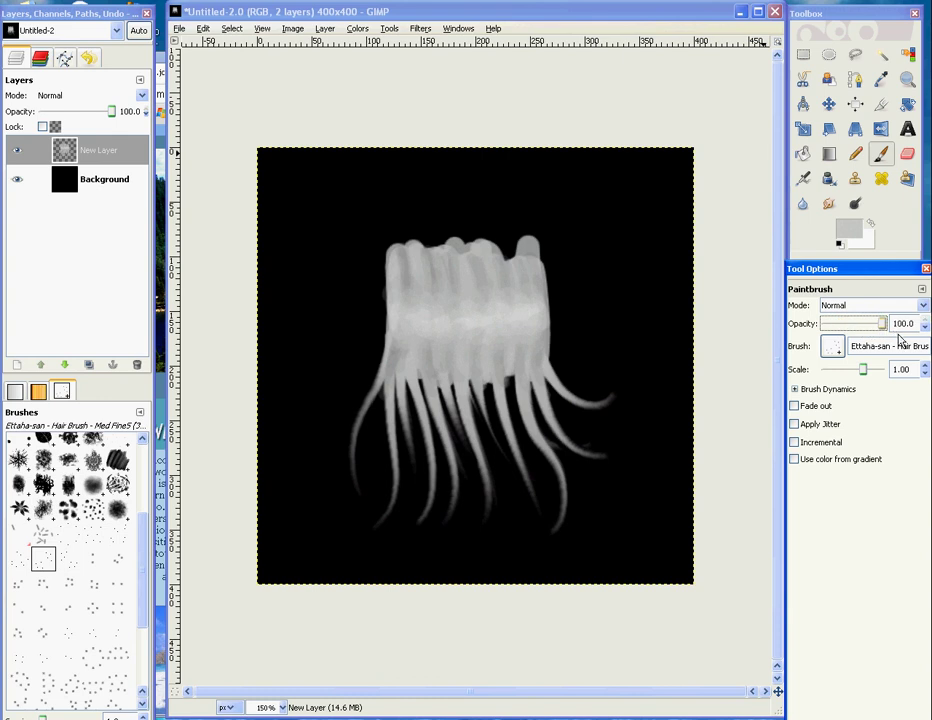
click(826, 391)
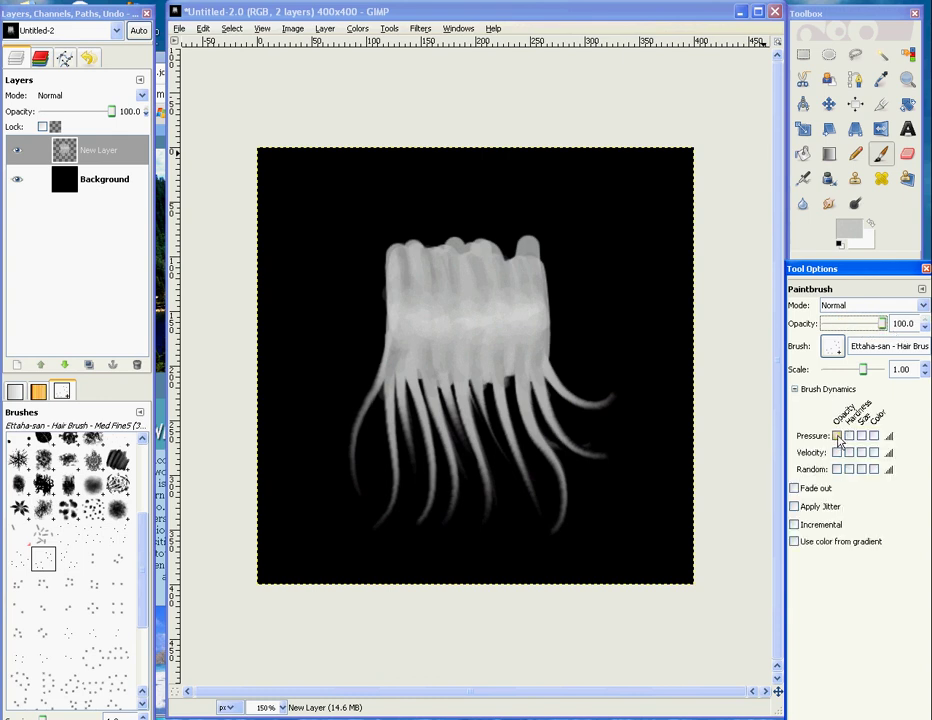
click(837, 436)
click(861, 436)
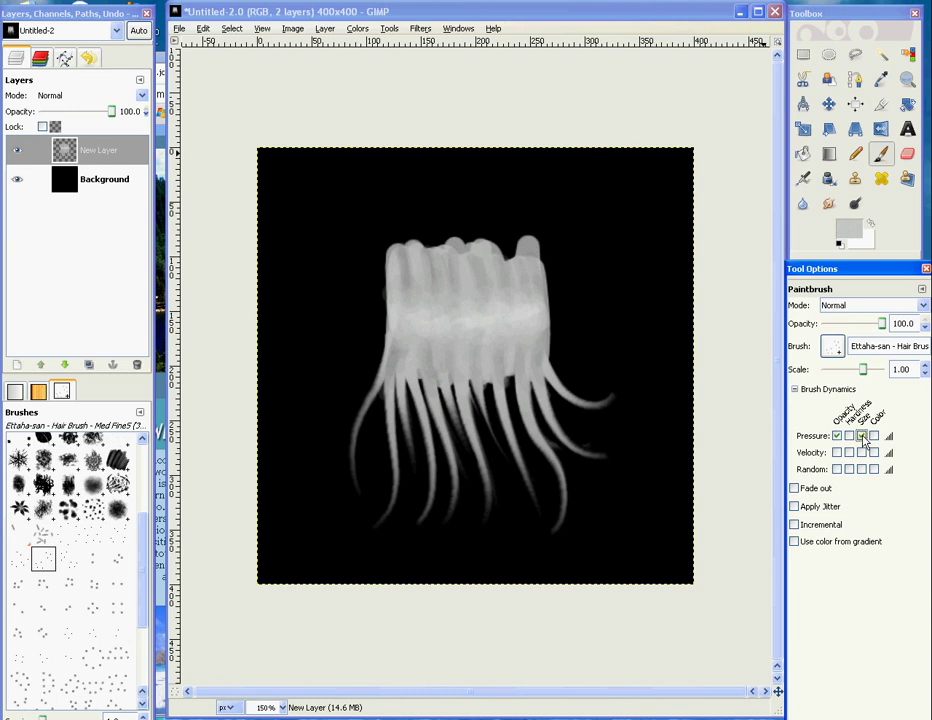
drag(913, 323, 870, 338)
key(Return)
click(796, 390)
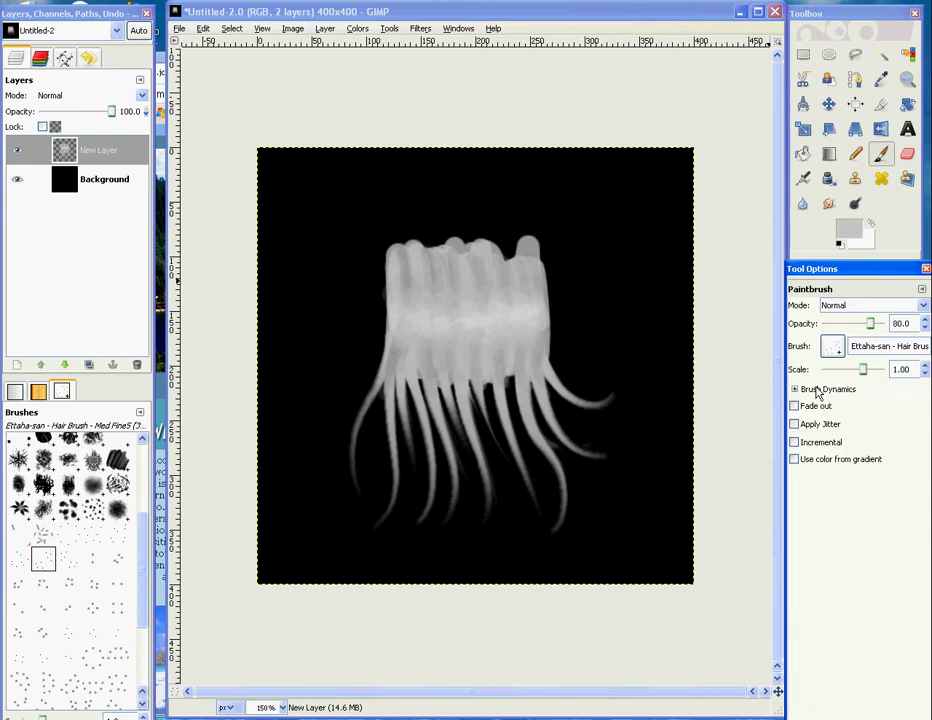
click(855, 80)
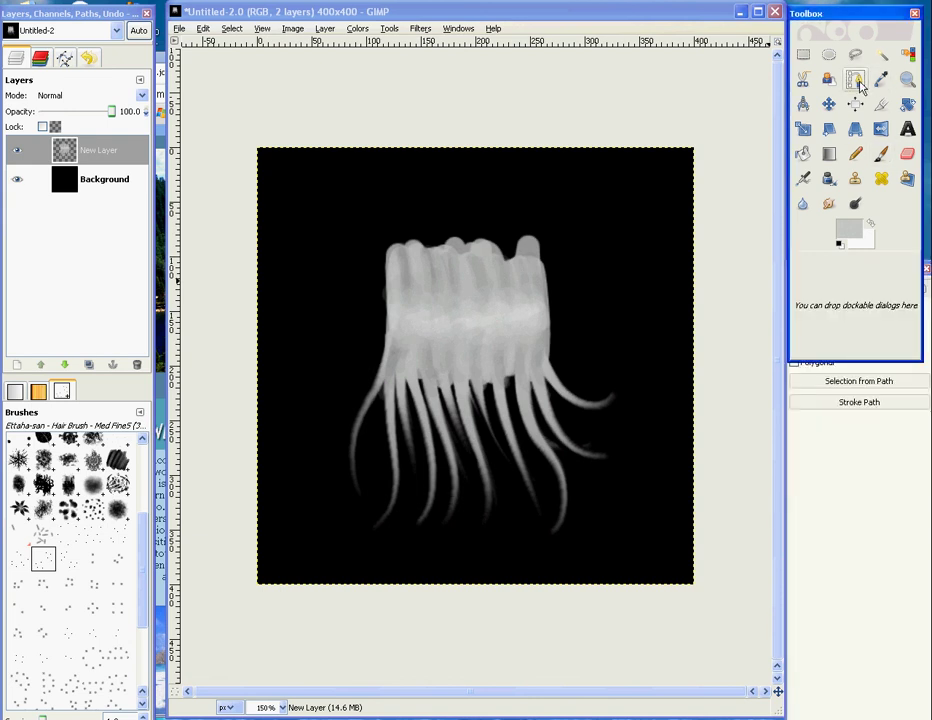
Step: Draw a curved path from the hair's top right to the right tendril tips and stroke it with the Paintbrush
click(526, 225)
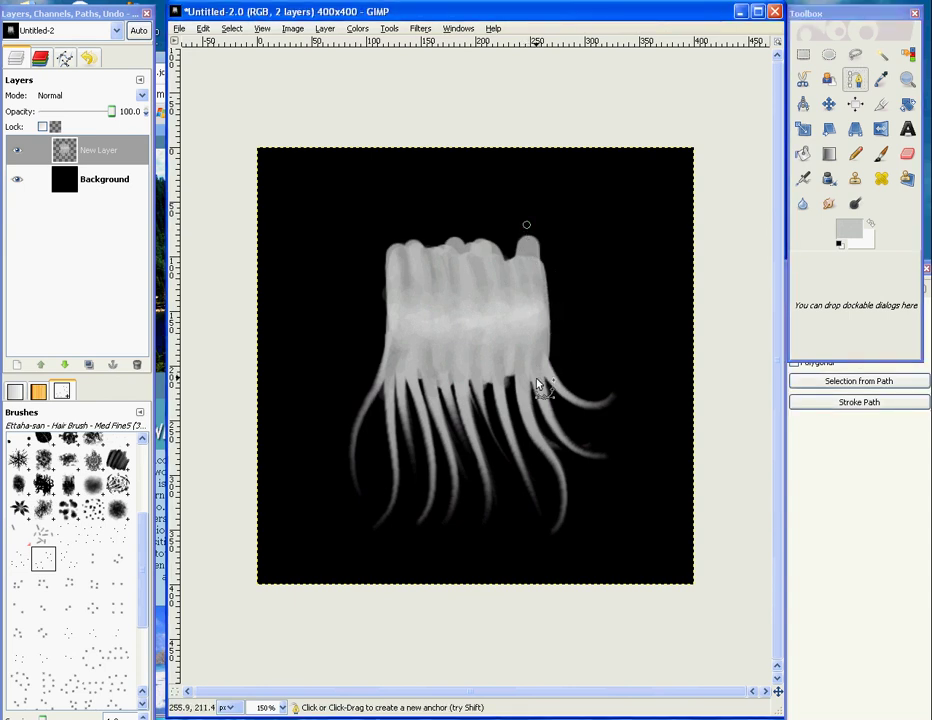
drag(536, 380, 512, 432)
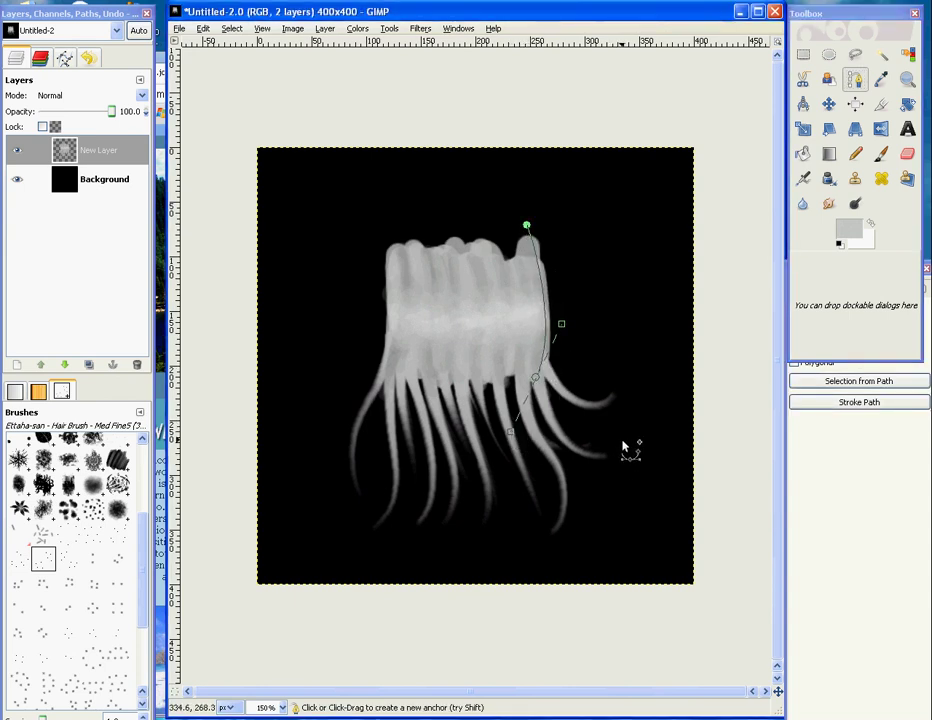
drag(623, 438, 628, 379)
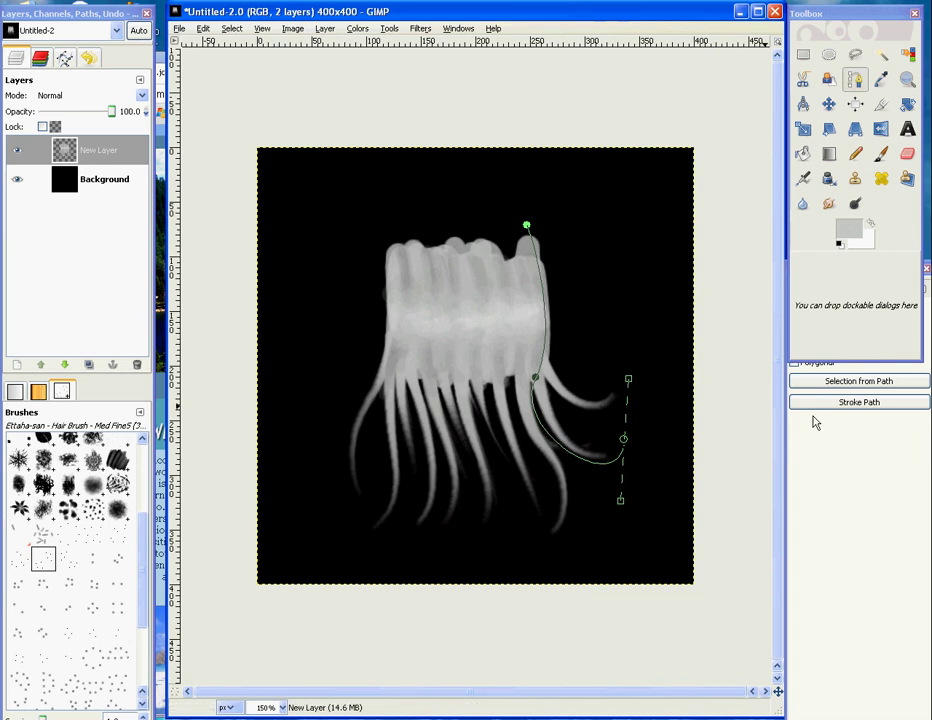
click(826, 404)
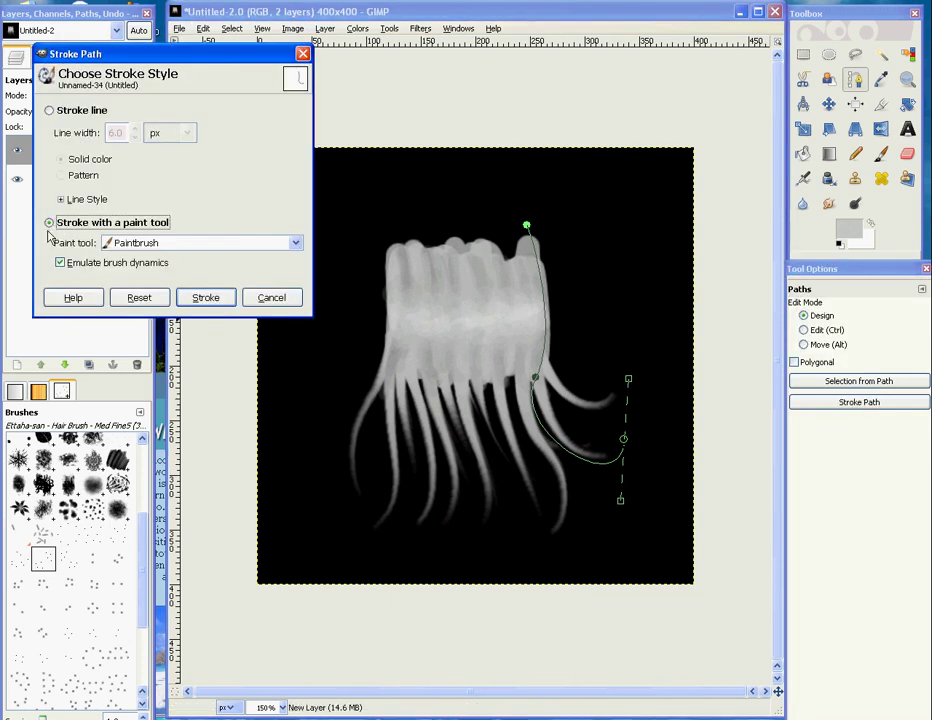
click(205, 297)
click(881, 79)
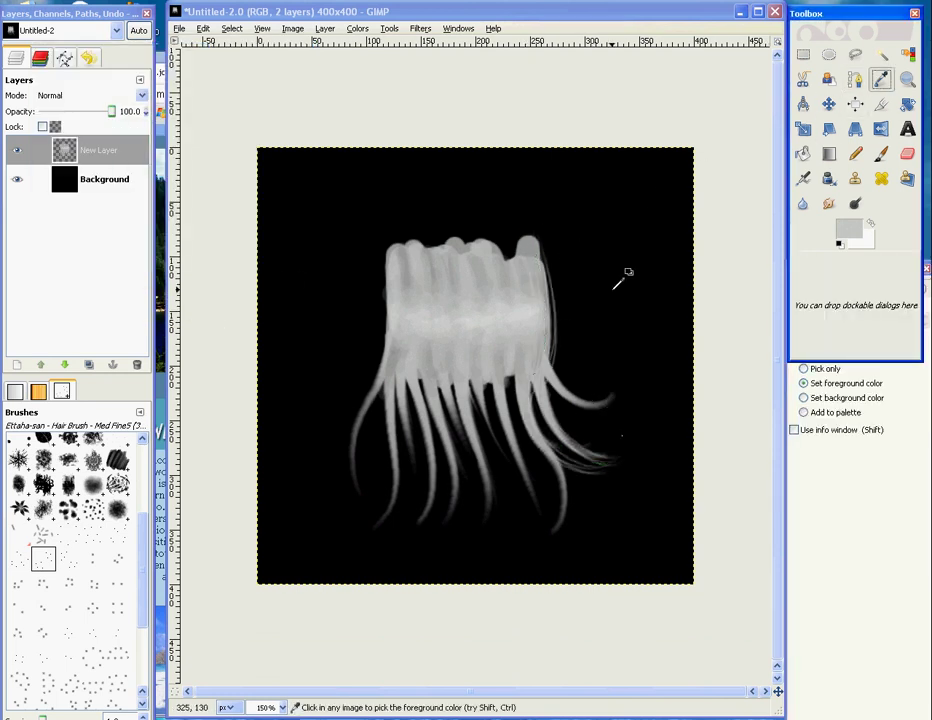
click(881, 153)
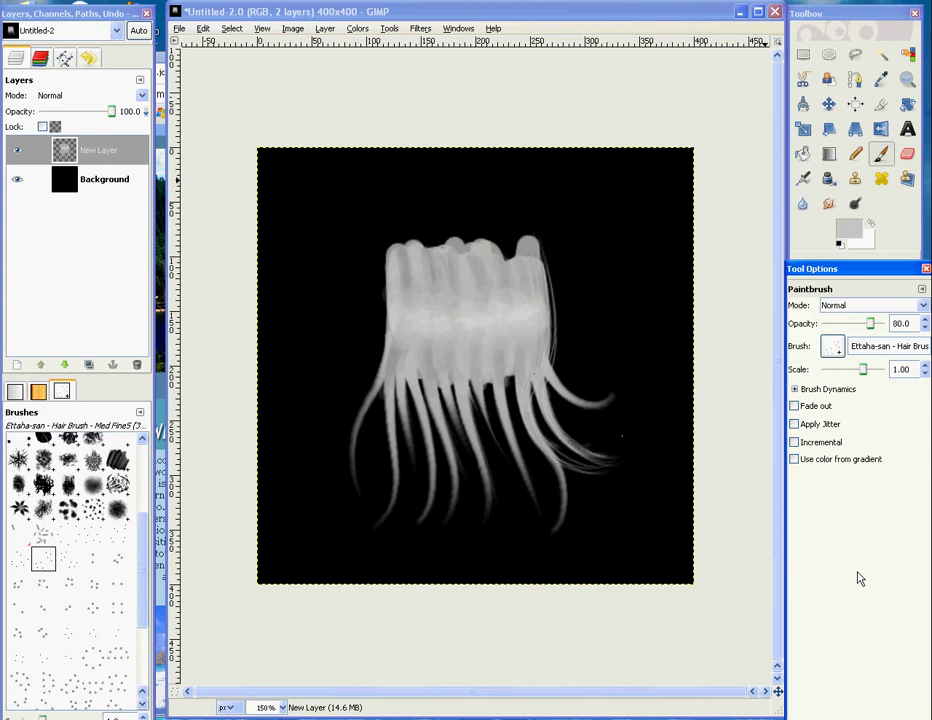
click(828, 389)
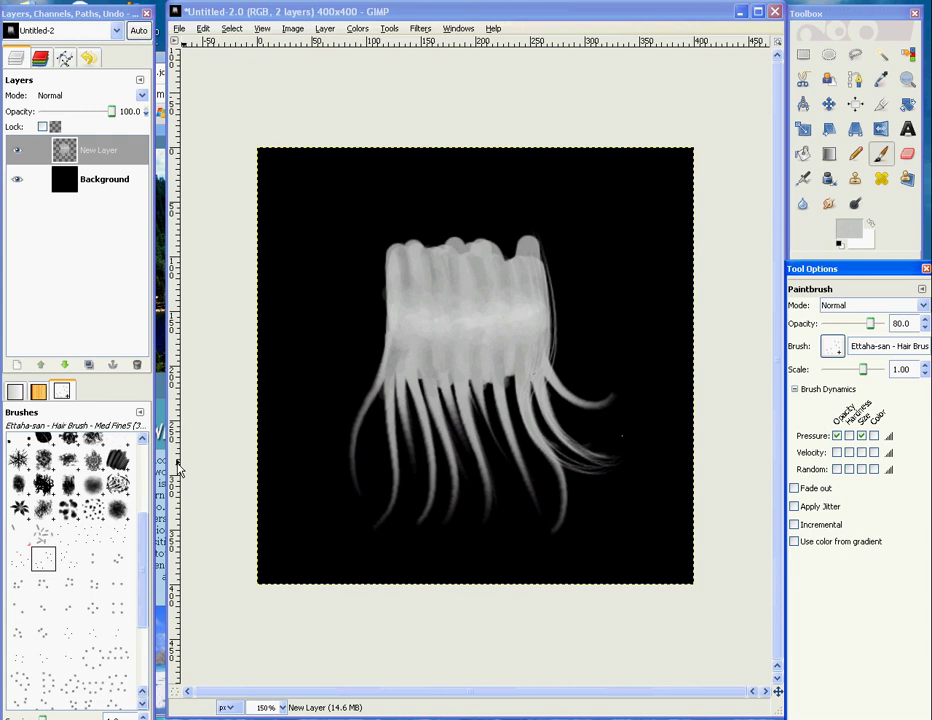
Step: Choose Circle (19) with pressure-controlled opacity, then undo a trial stroke down the left side
scroll(70, 480, up, 10)
click(117, 494)
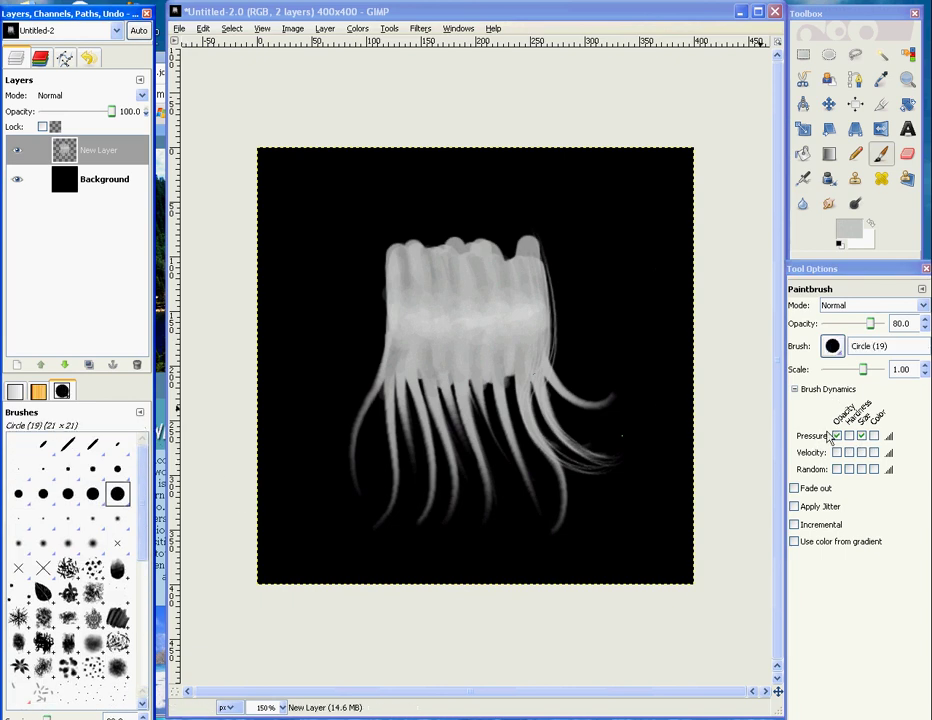
click(837, 436)
mouse_move(327, 195)
mouse_down()
mouse_move(318, 358)
mouse_move(316, 250)
mouse_move(265, 440)
mouse_move(327, 208)
mouse_move(291, 491)
mouse_up()
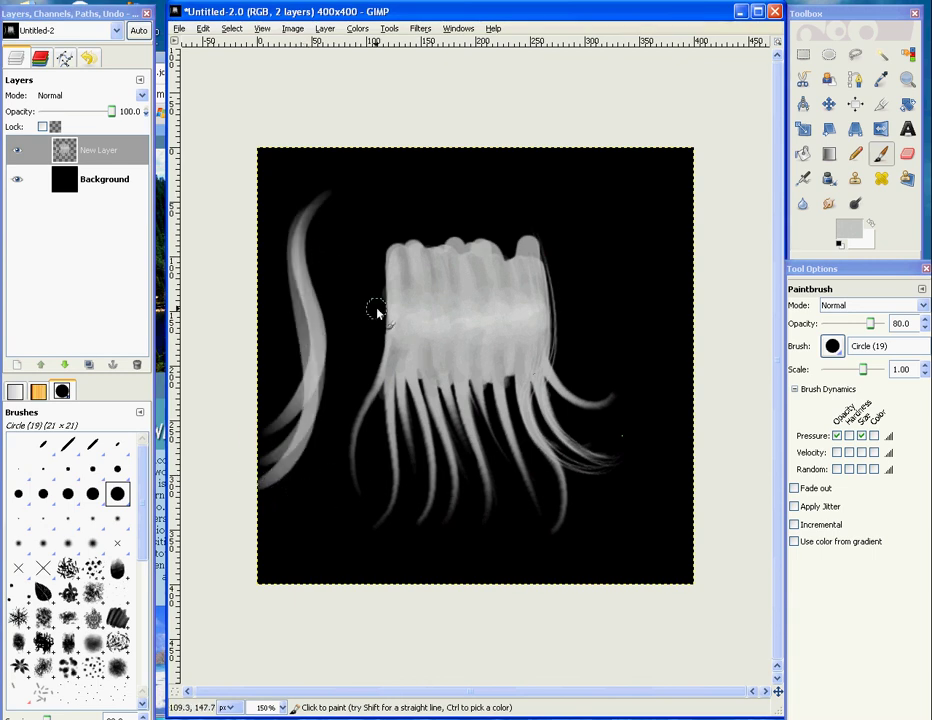
key(ctrl+z)
key(ctrl+z)
key(ctrl+z)
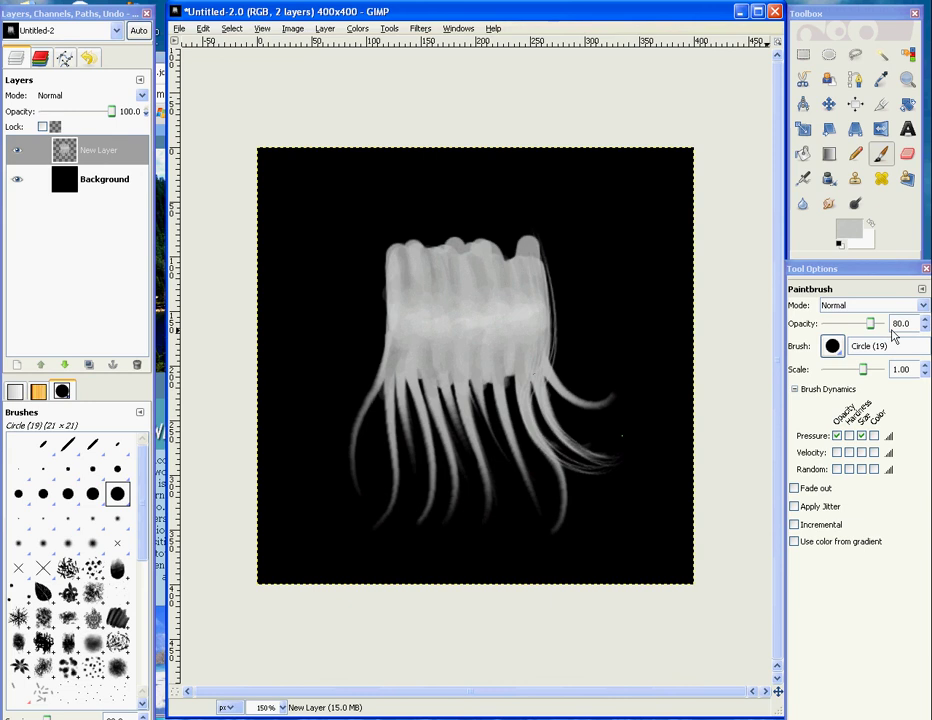
Step: Set the foreground colour to near-white fbfbfb for painting strands
click(846, 389)
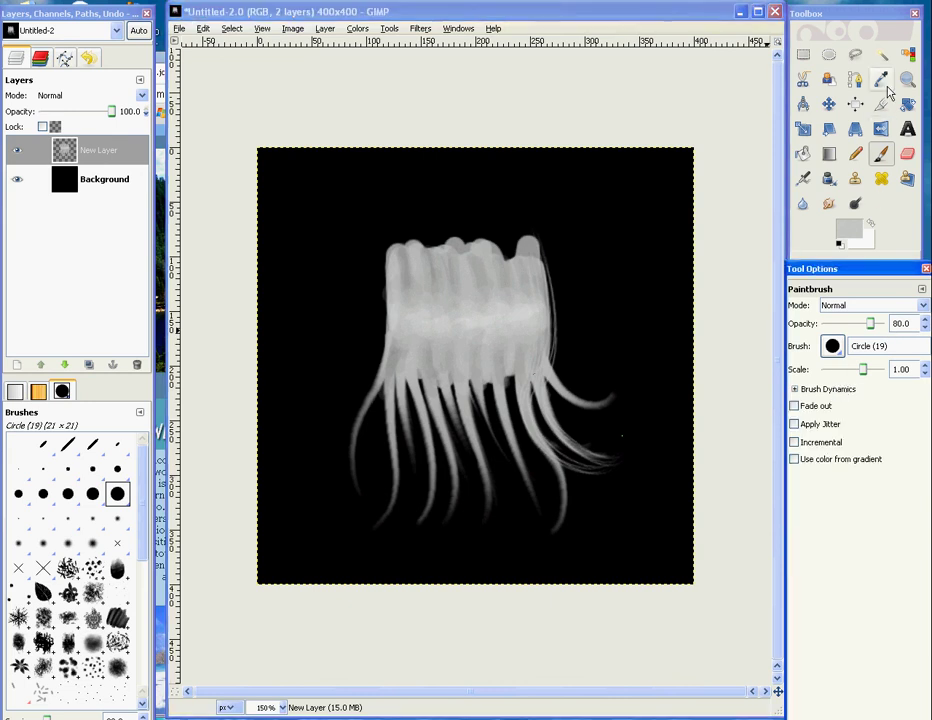
click(855, 80)
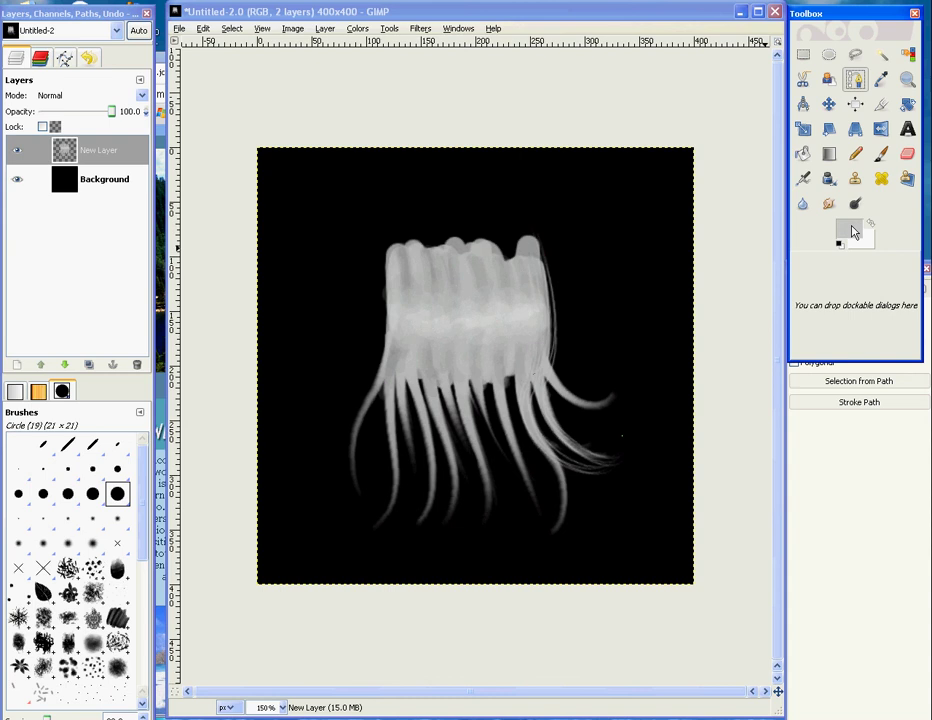
click(853, 232)
drag(437, 192, 455, 200)
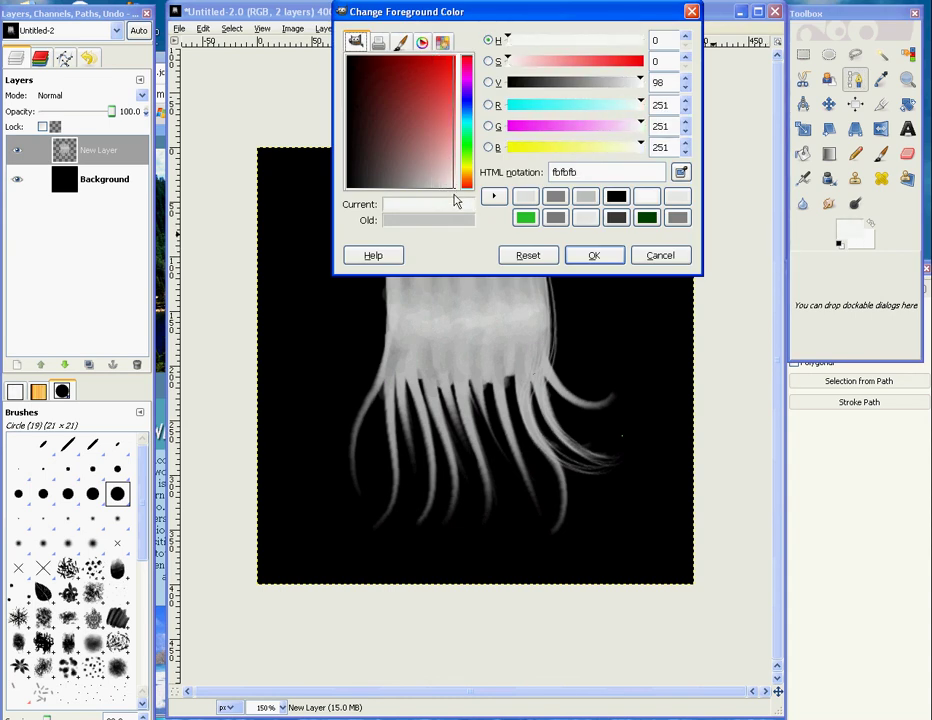
click(594, 253)
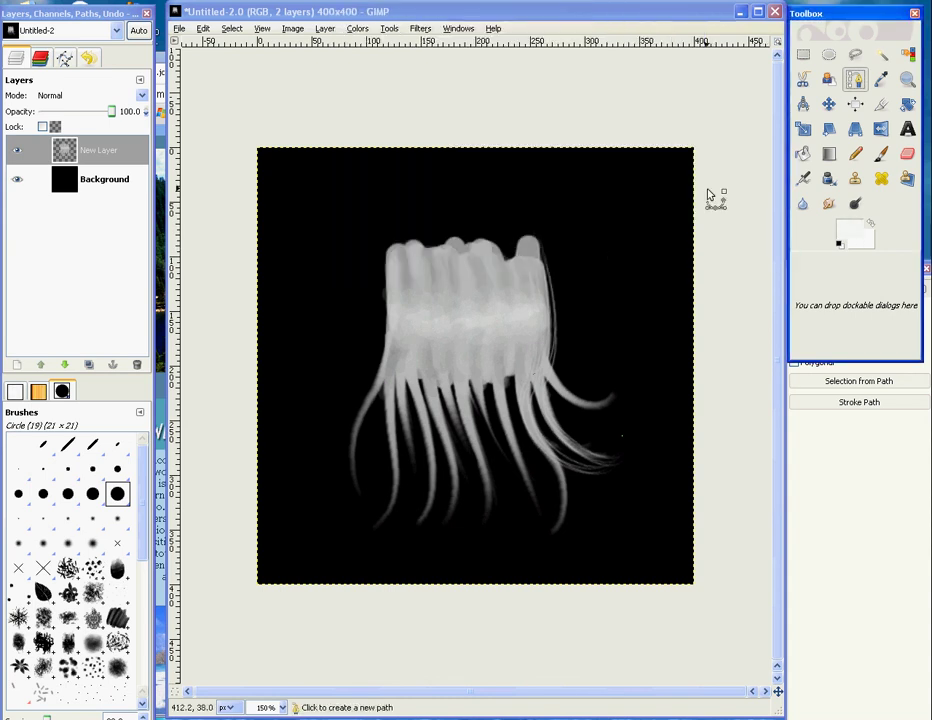
Step: Draw a curve down the hair's right side and stroke it with the Hair Brush
click(535, 236)
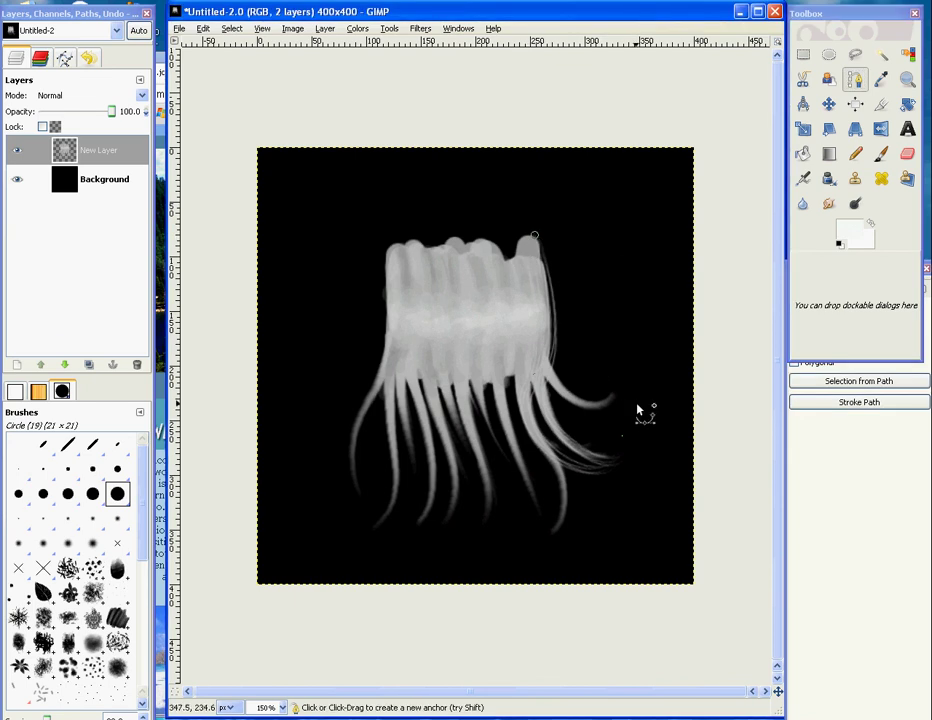
mouse_move(624, 392)
mouse_down()
mouse_move(653, 391)
mouse_move(716, 305)
mouse_move(741, 335)
mouse_up()
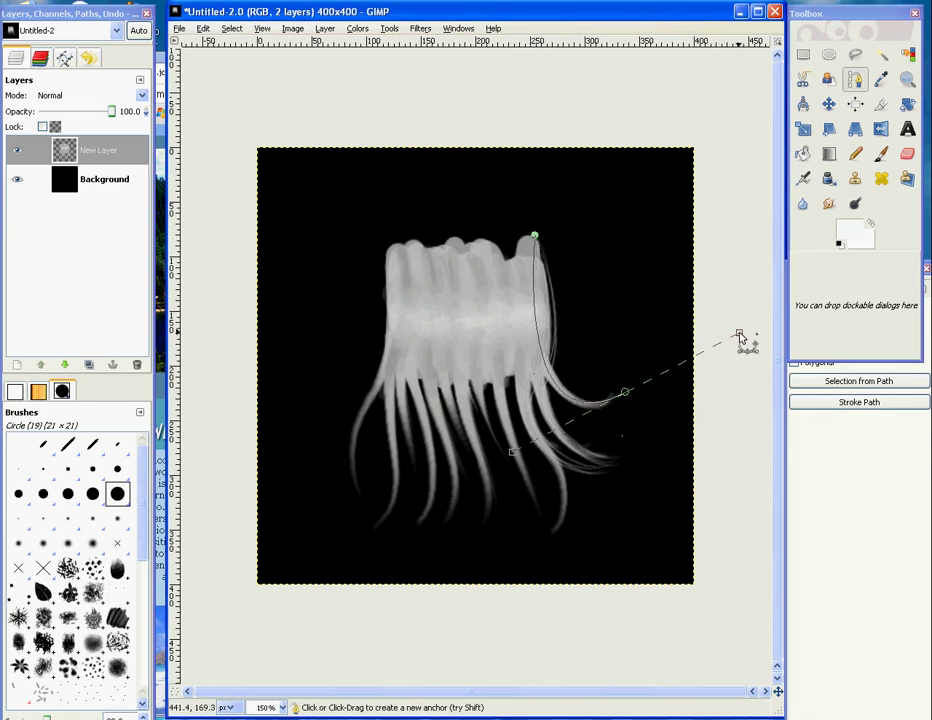
click(858, 402)
click(222, 318)
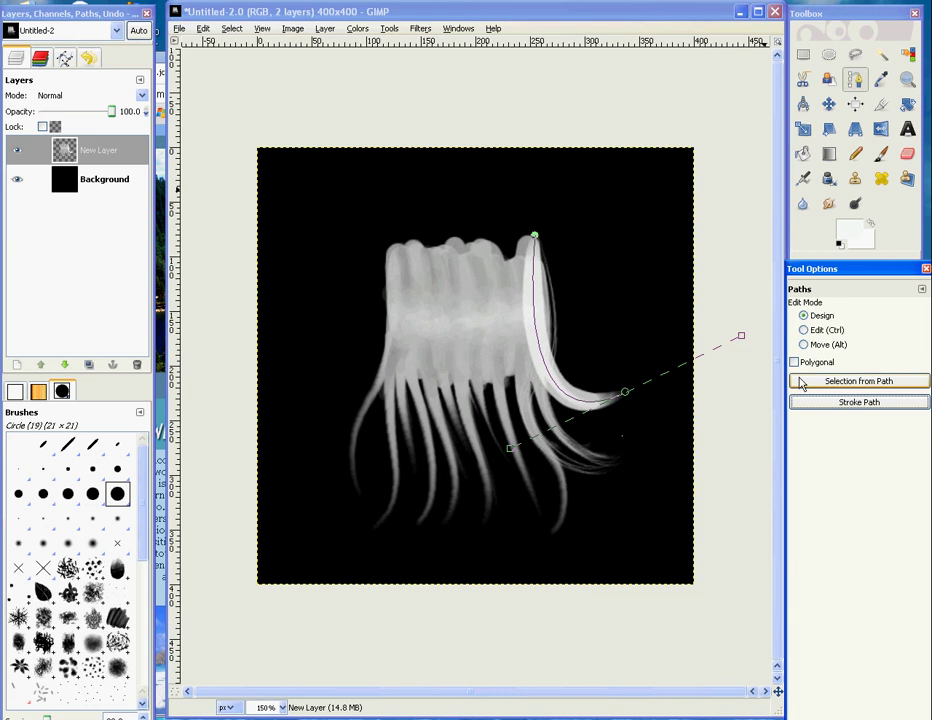
scroll(146, 560, down, 5)
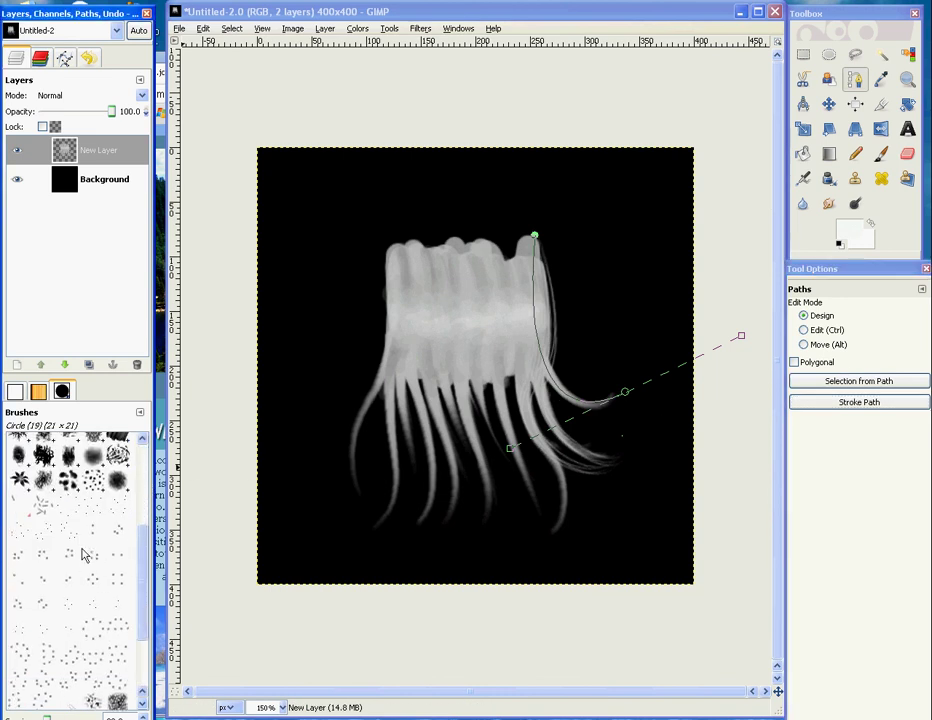
click(47, 533)
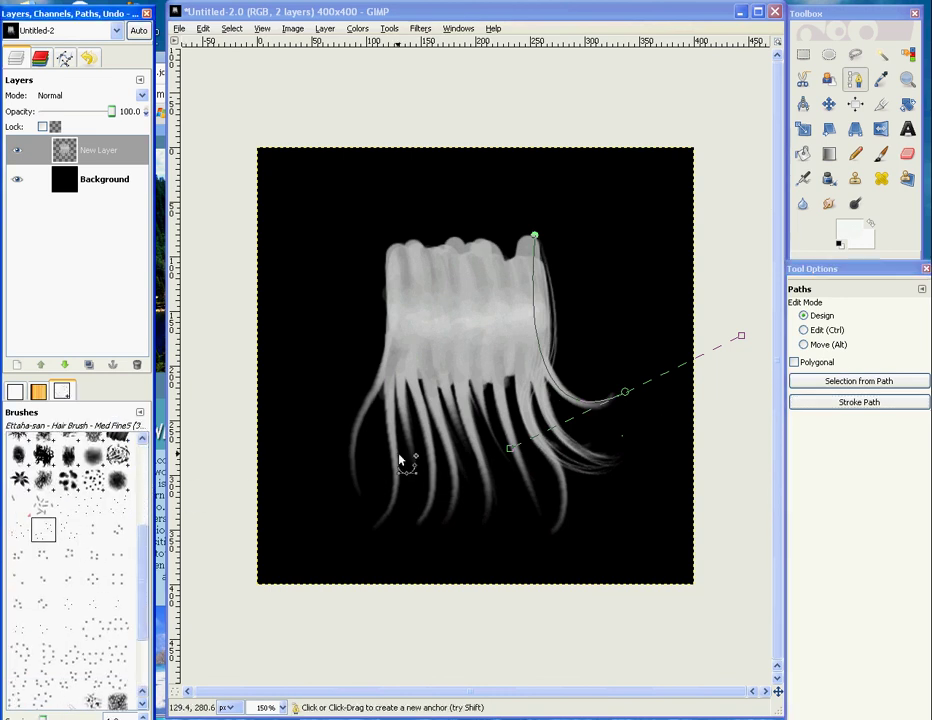
click(829, 405)
click(235, 338)
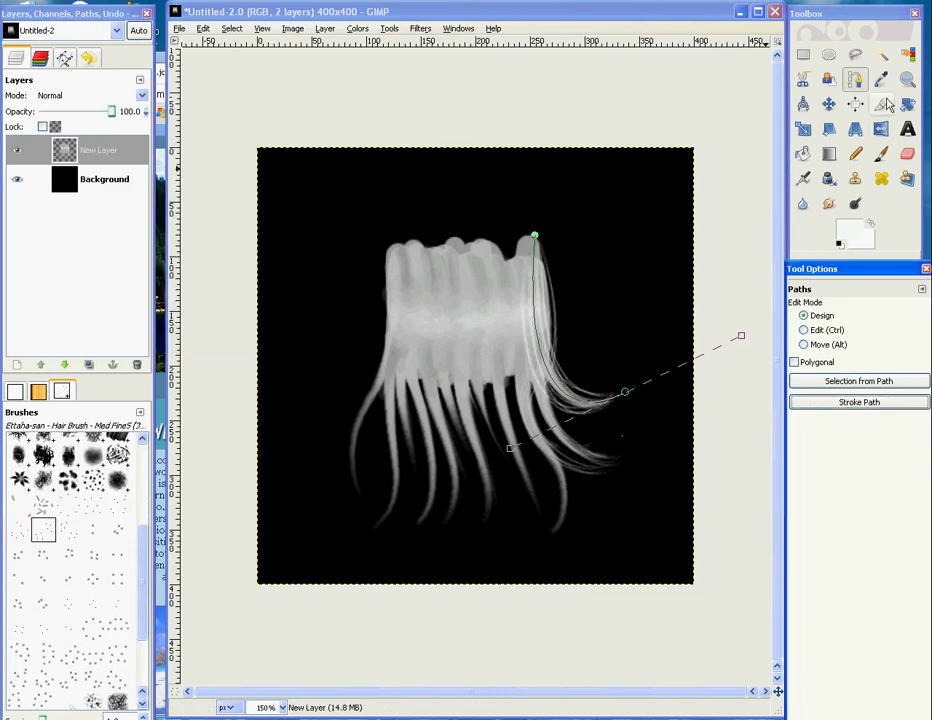
Step: Stroke a second curved path from the top toward the right strands
click(881, 79)
click(855, 79)
click(525, 237)
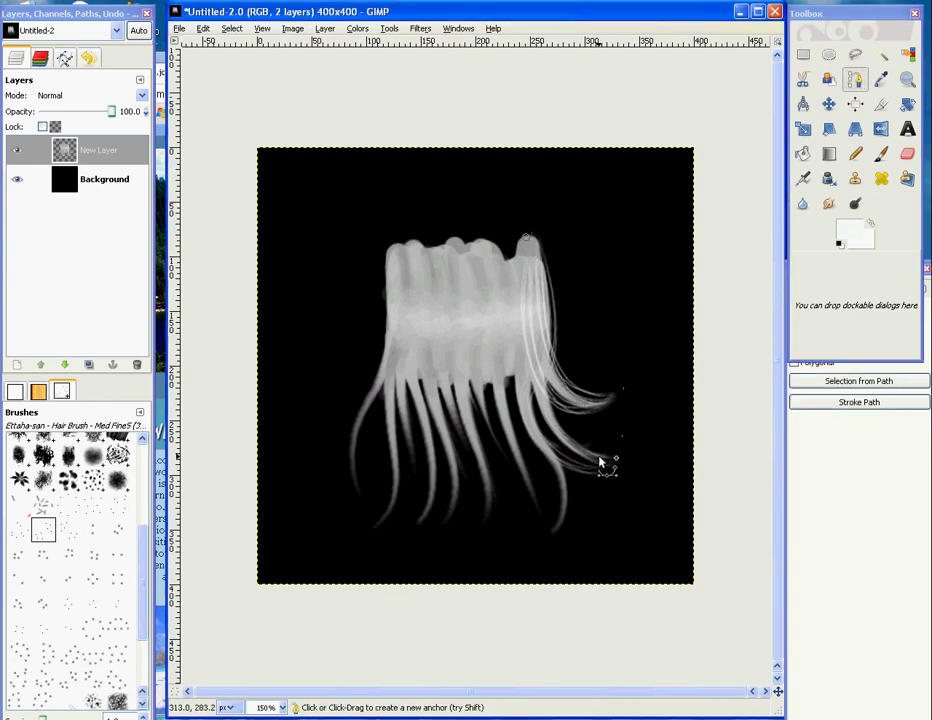
drag(599, 456, 709, 467)
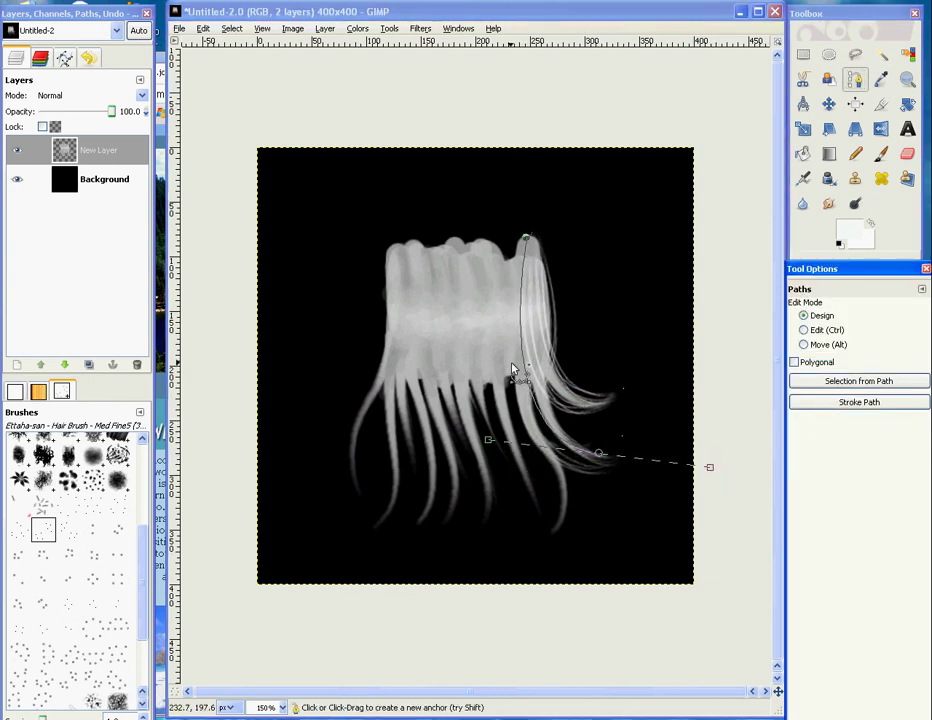
click(846, 404)
click(252, 360)
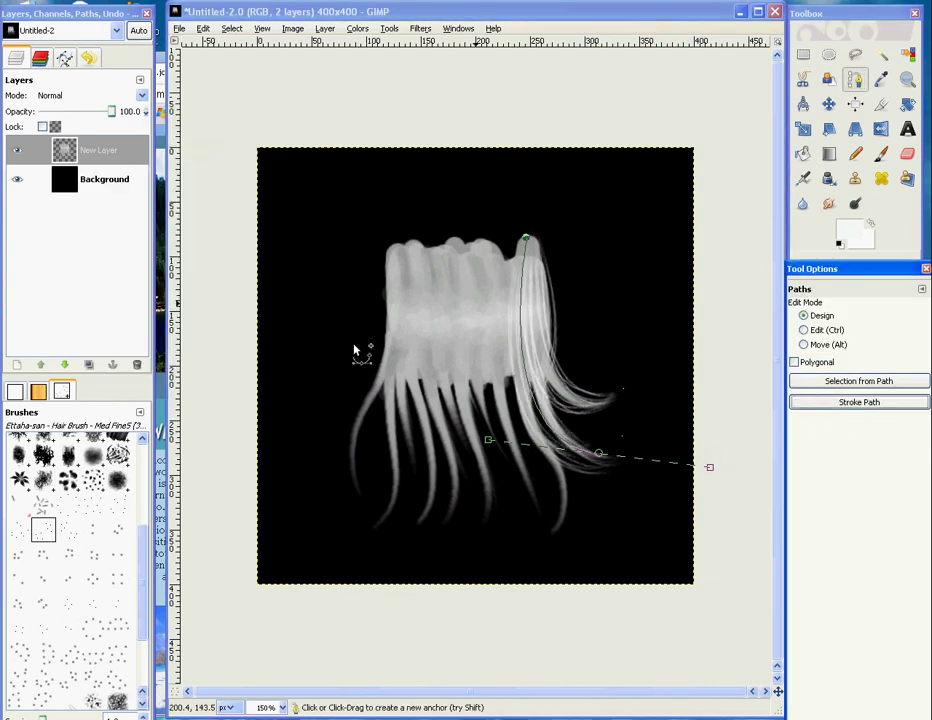
Step: Stroke a curved path down through the middle to the strand tips
click(881, 79)
click(855, 79)
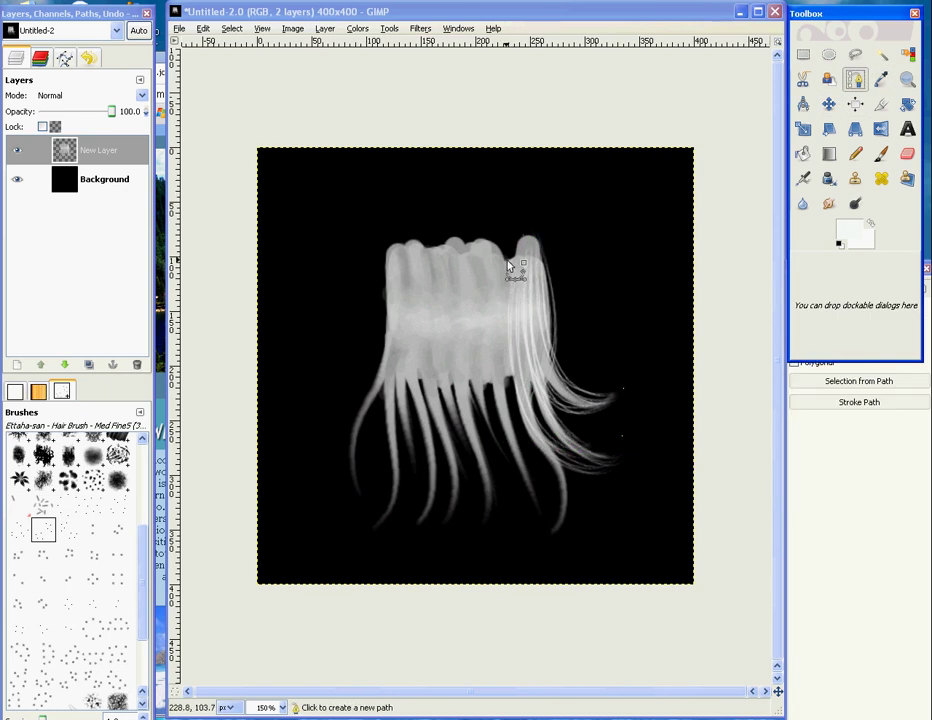
click(506, 253)
drag(528, 382, 576, 422)
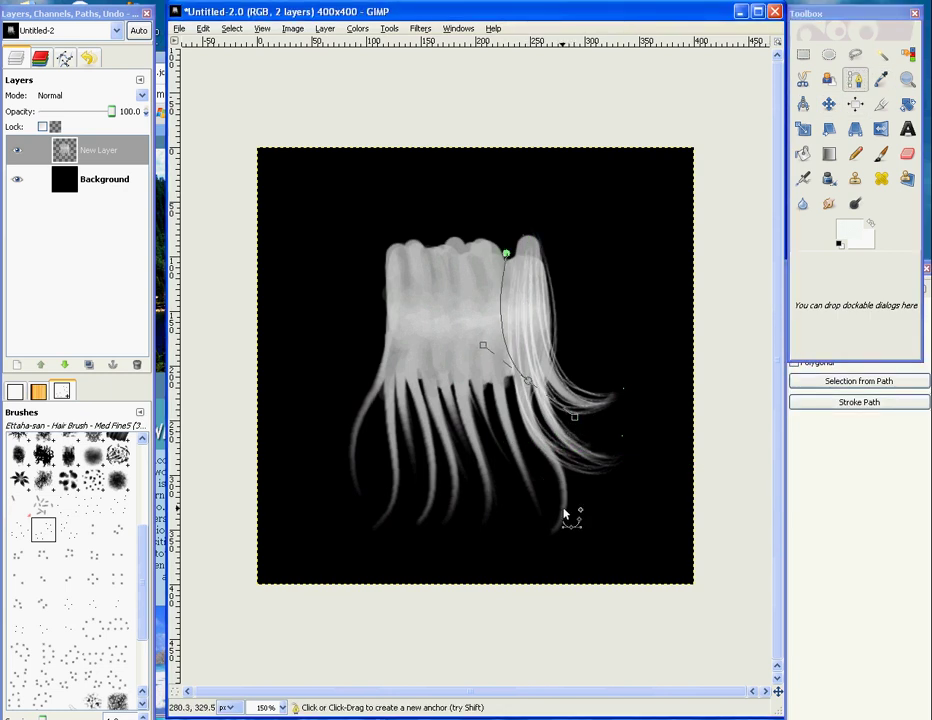
drag(555, 531, 527, 580)
click(830, 402)
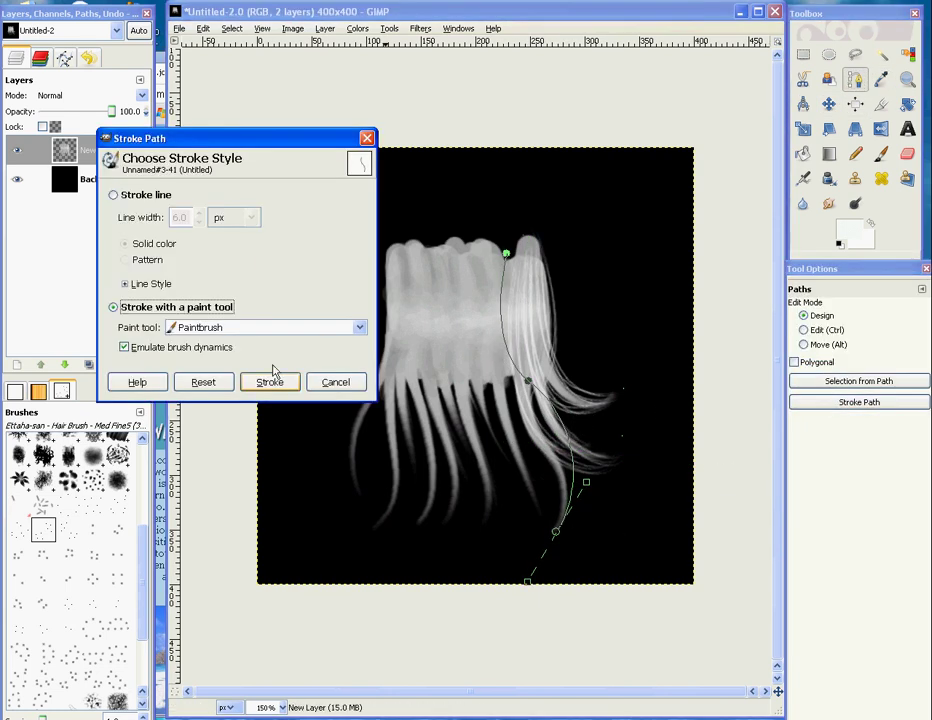
click(284, 381)
Step: Stroke two curved paths of strands down the left side of the hair
click(855, 79)
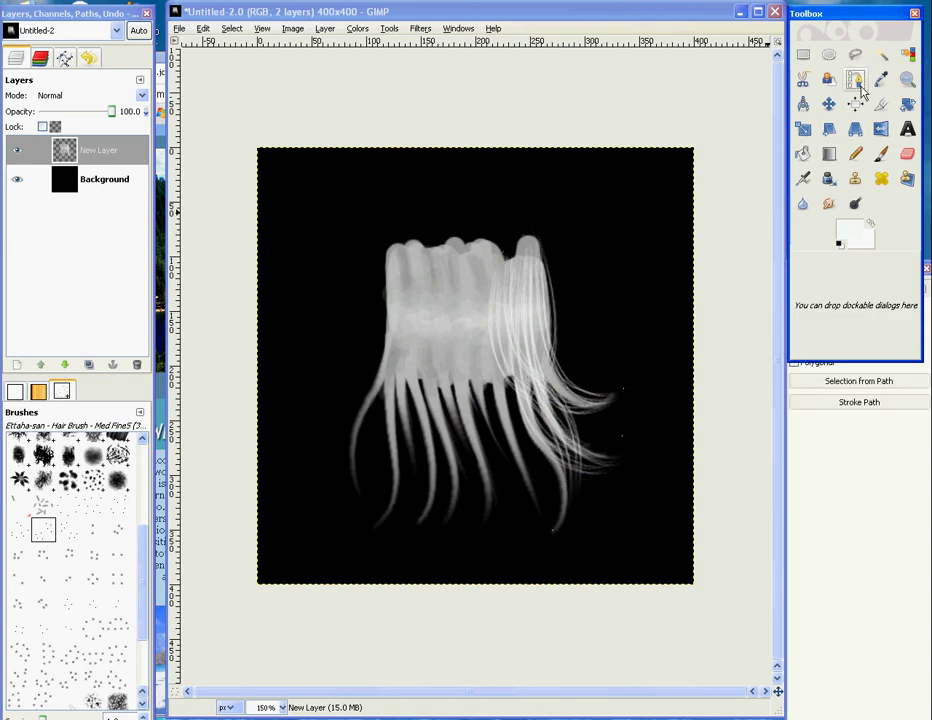
click(391, 247)
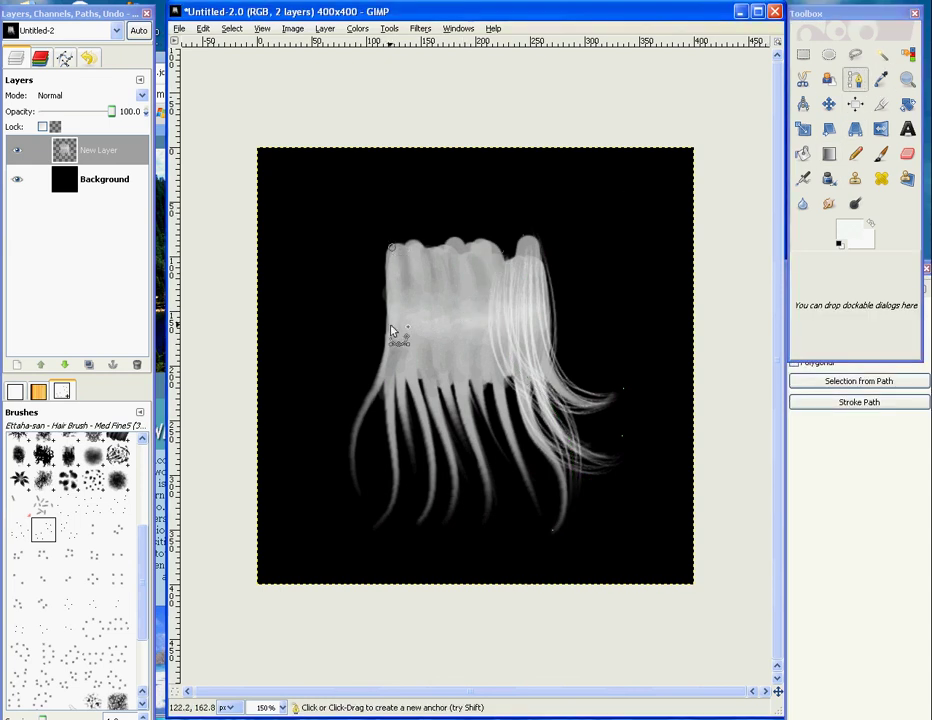
drag(372, 380, 339, 443)
drag(363, 512, 387, 537)
click(840, 402)
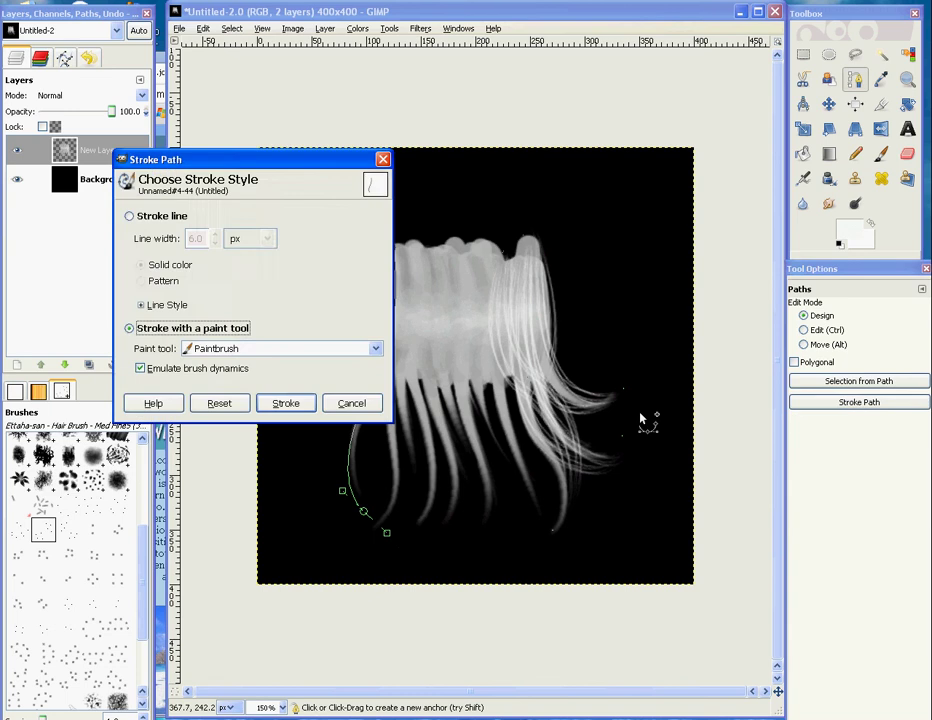
click(291, 402)
click(881, 79)
click(855, 79)
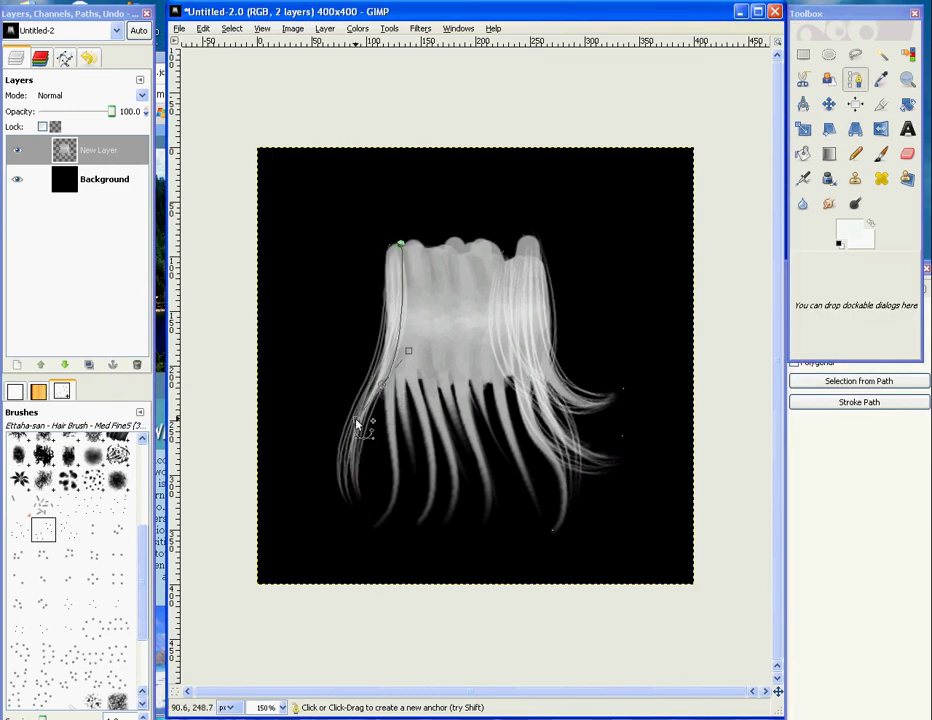
drag(356, 422, 344, 436)
drag(366, 531, 336, 577)
click(859, 402)
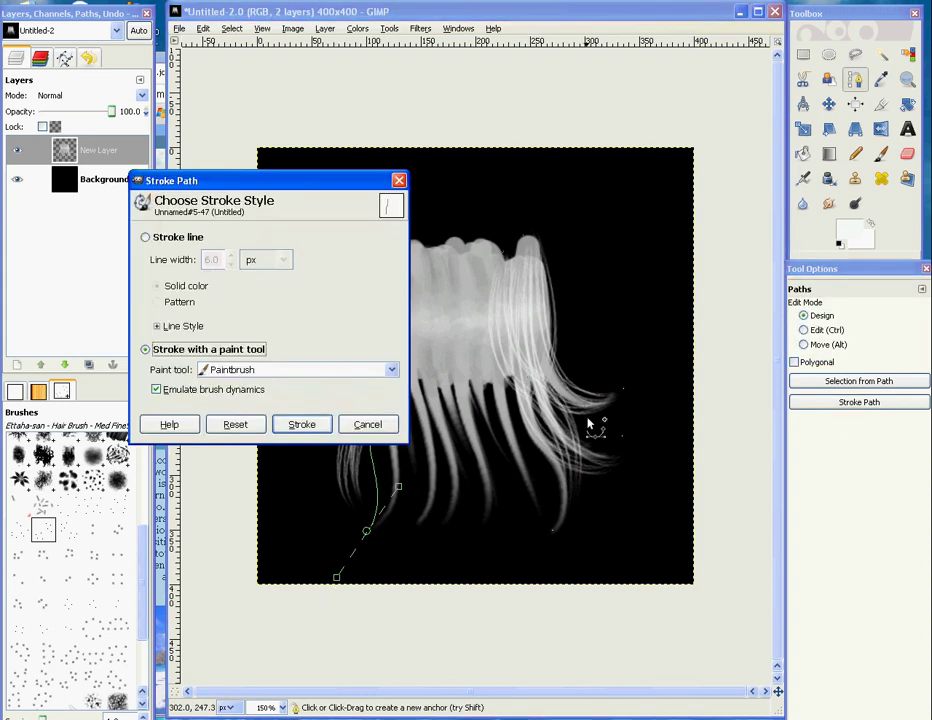
click(303, 422)
Step: Stroke another curve of strands sweeping toward the lower left
click(855, 80)
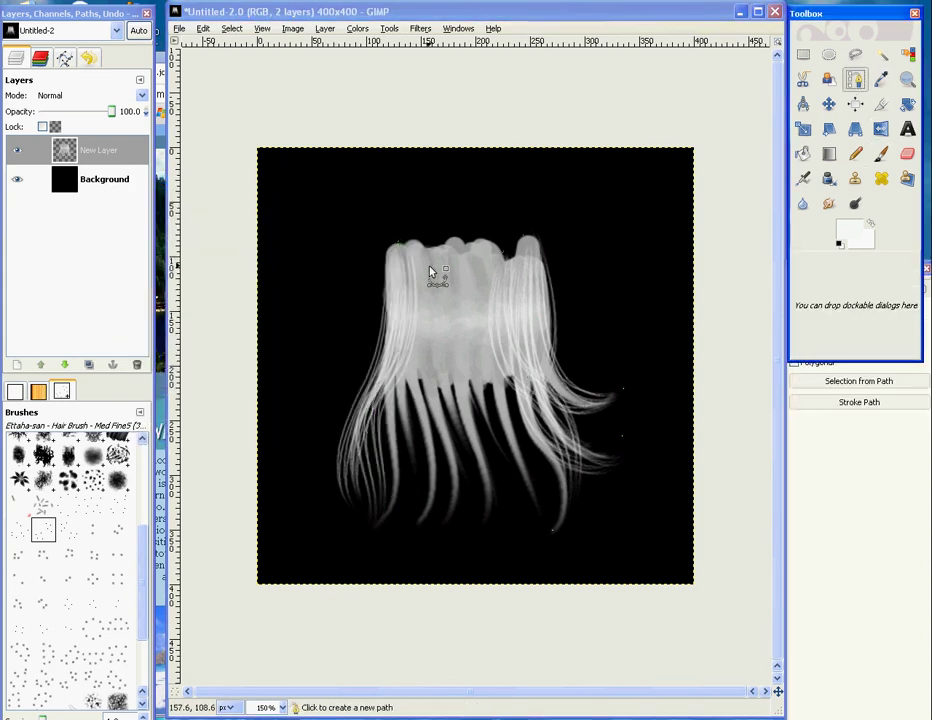
drag(396, 379, 360, 432)
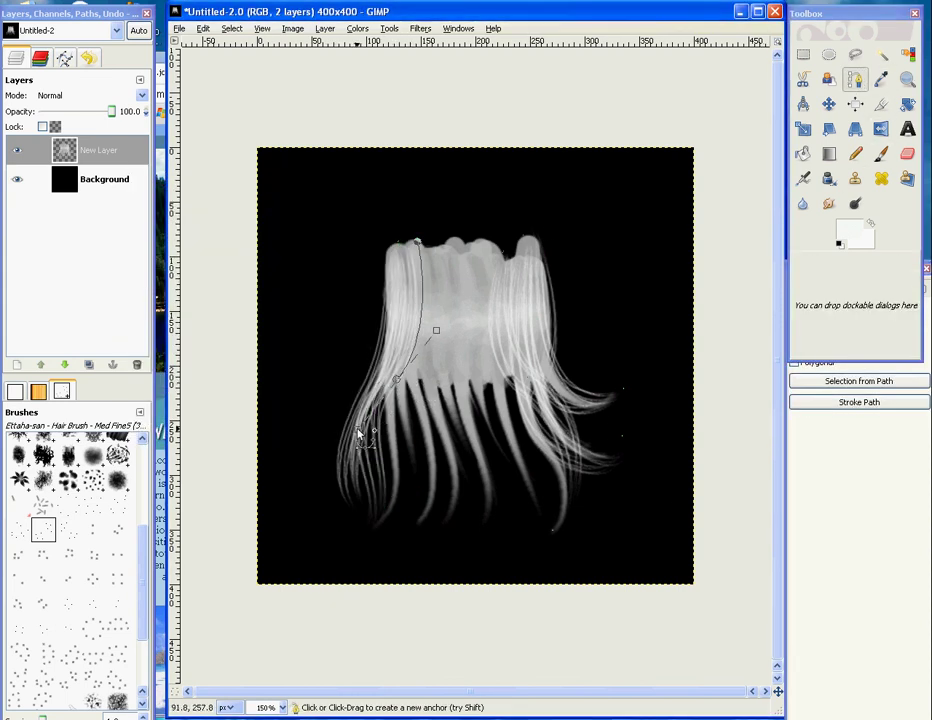
drag(372, 523, 308, 567)
click(845, 402)
click(236, 278)
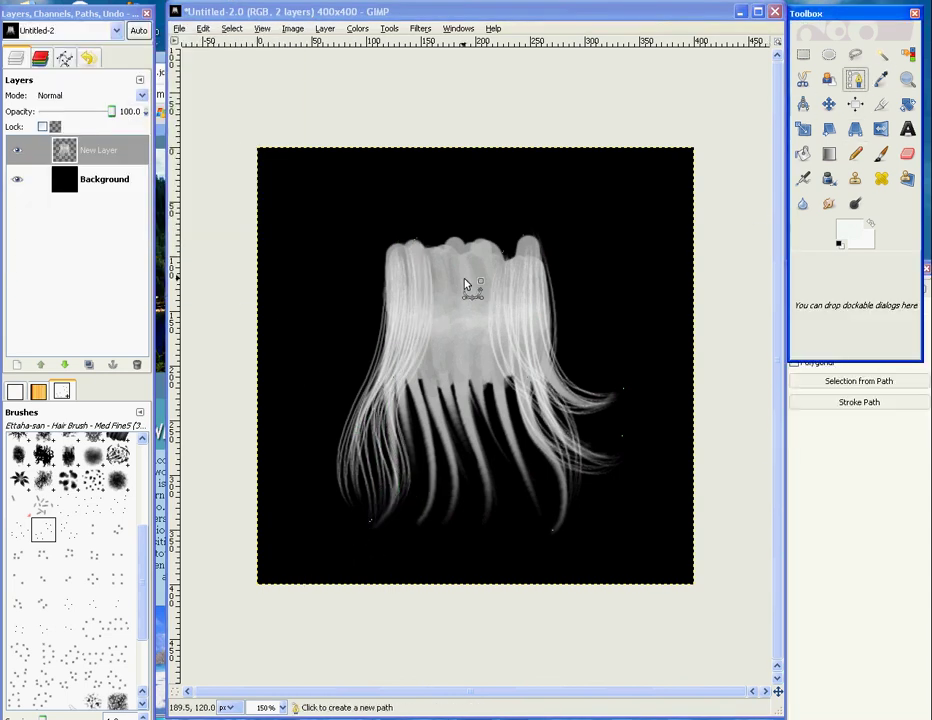
Step: Stroke a curve from the top centre down past the strand tips
click(432, 243)
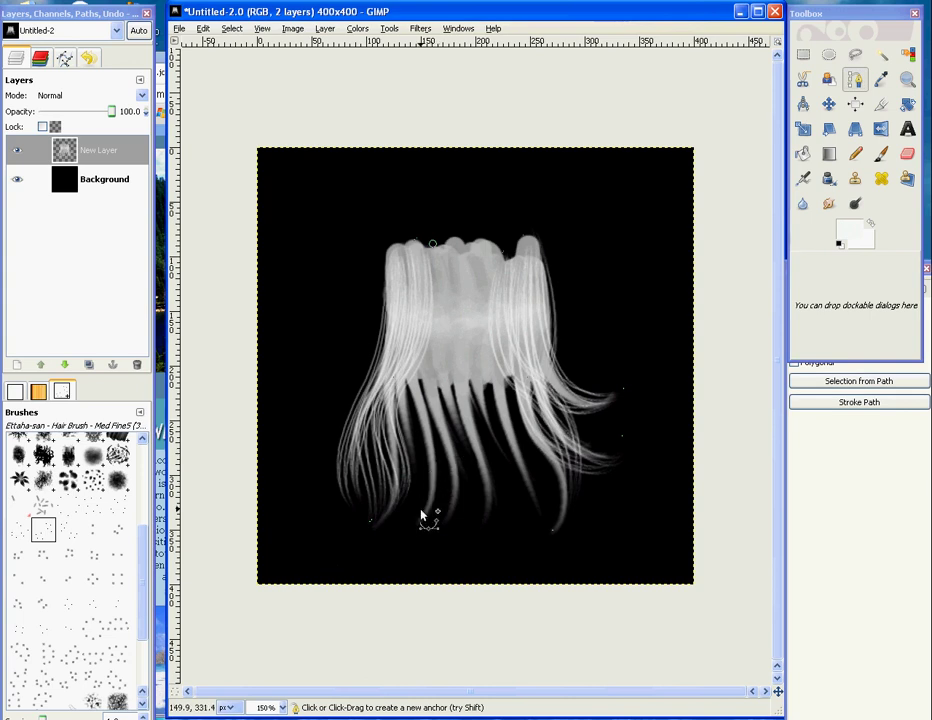
drag(408, 514, 393, 568)
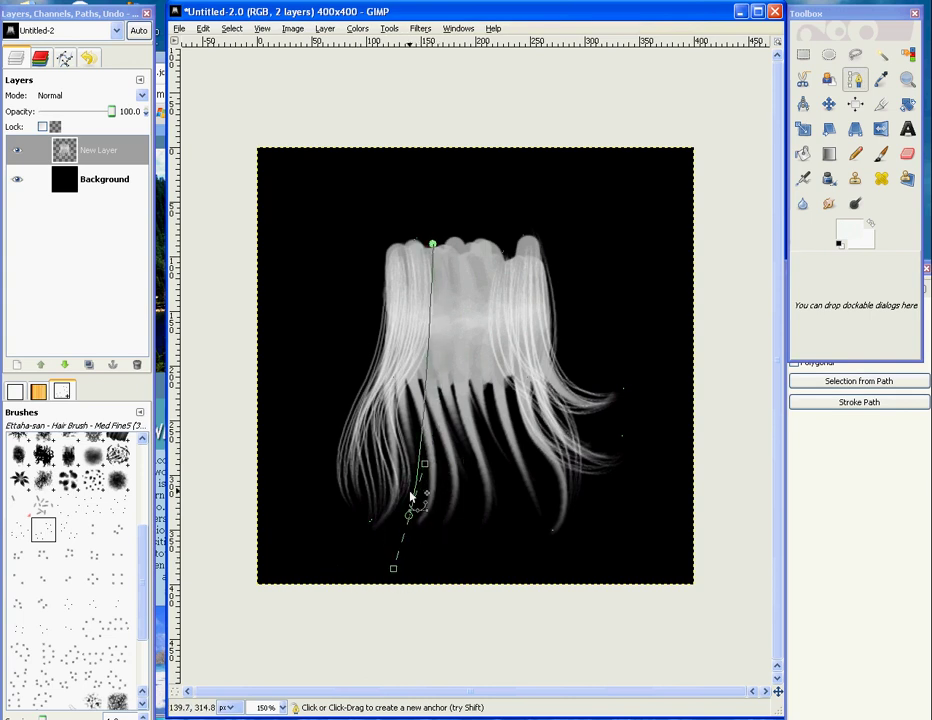
key(ctrl+z)
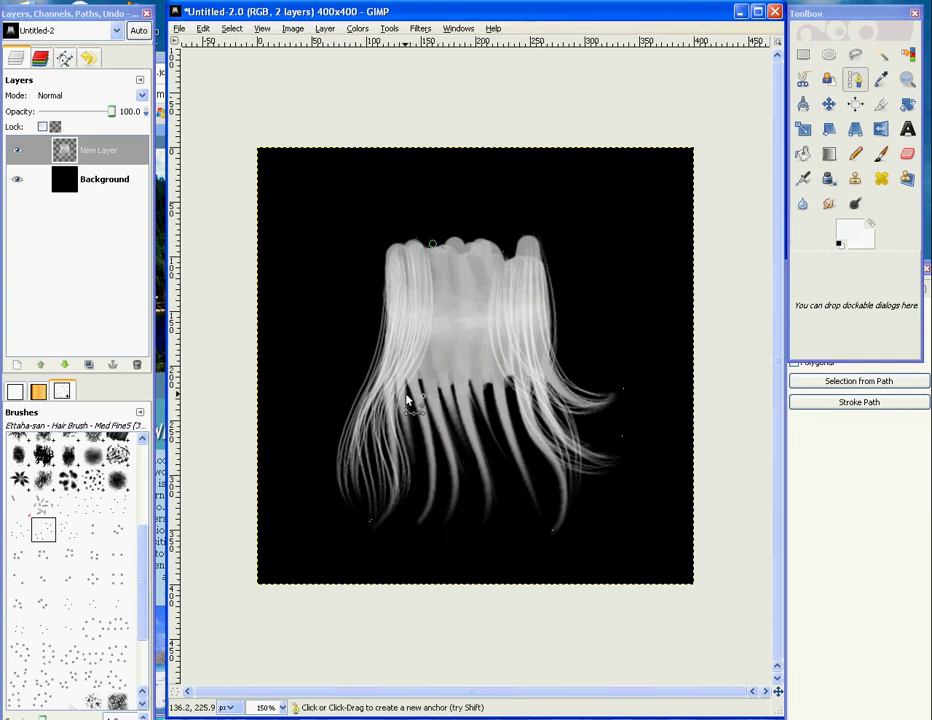
drag(416, 384, 397, 422)
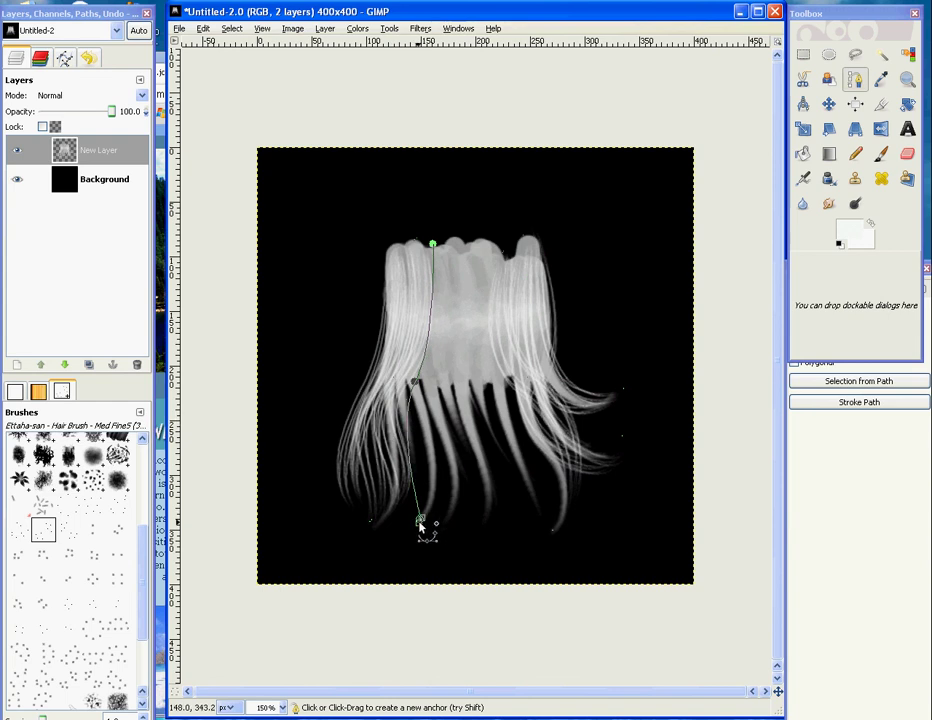
drag(420, 522, 358, 597)
click(859, 402)
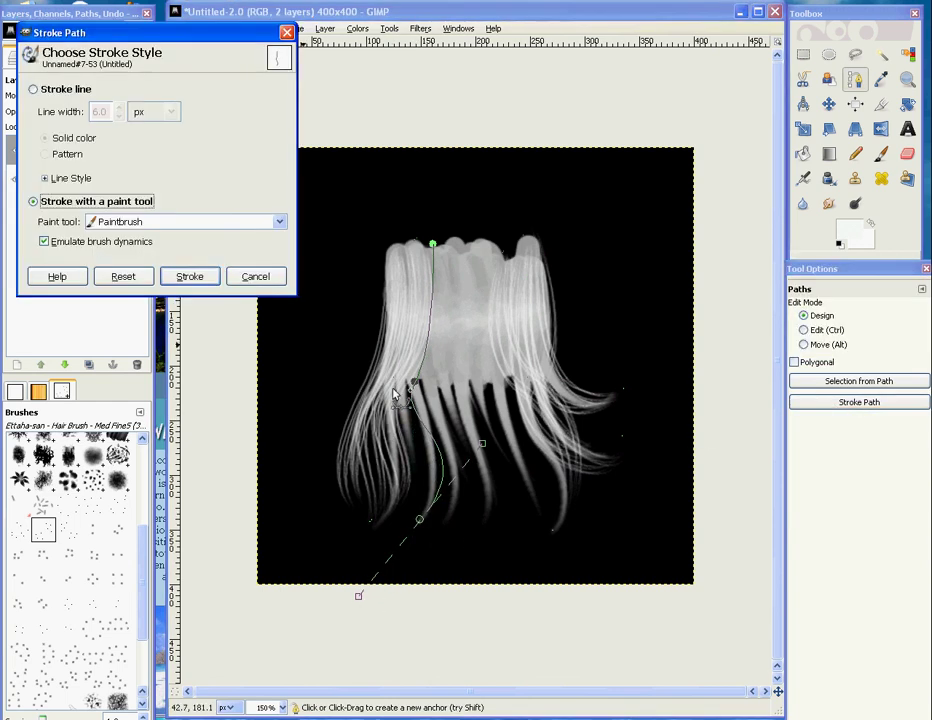
click(206, 276)
click(855, 80)
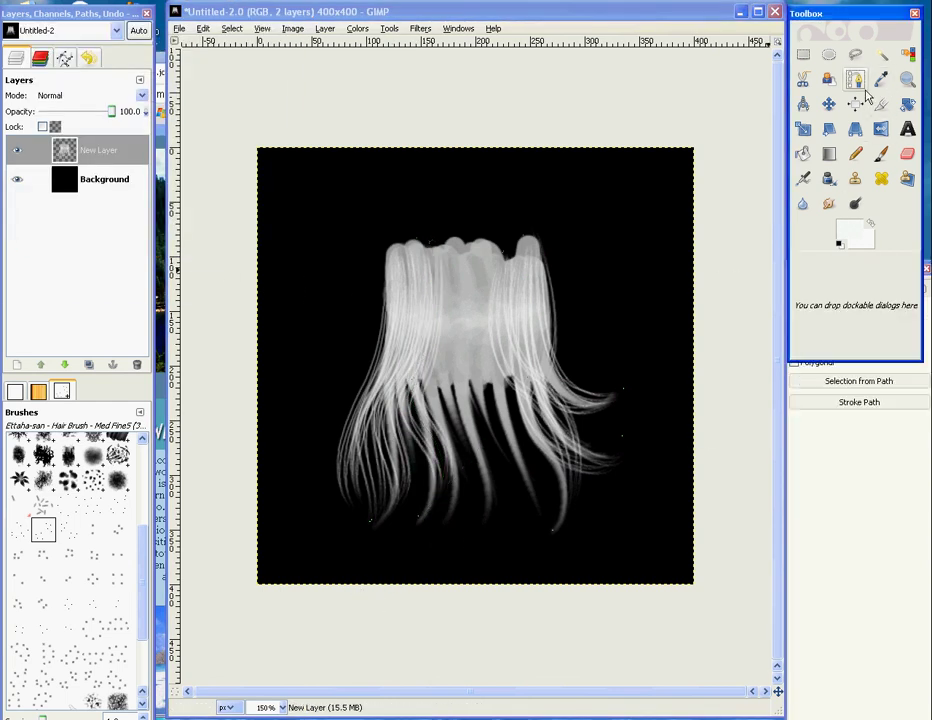
Step: Stroke one strand curving down through the hair, then cancel the stroke for a second path
click(490, 247)
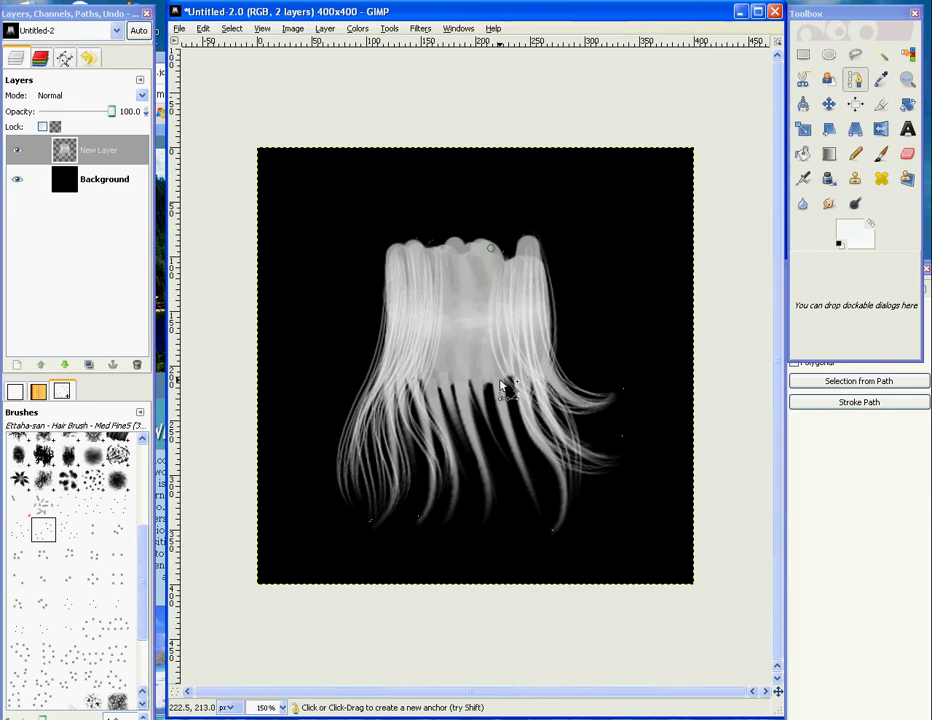
drag(530, 480, 585, 533)
click(855, 402)
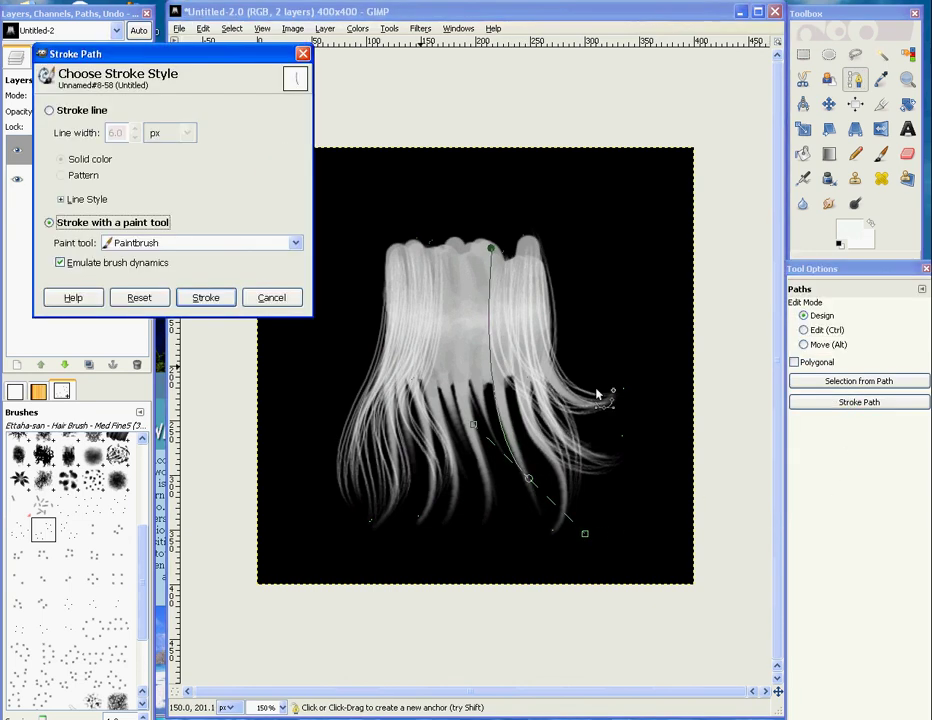
click(205, 297)
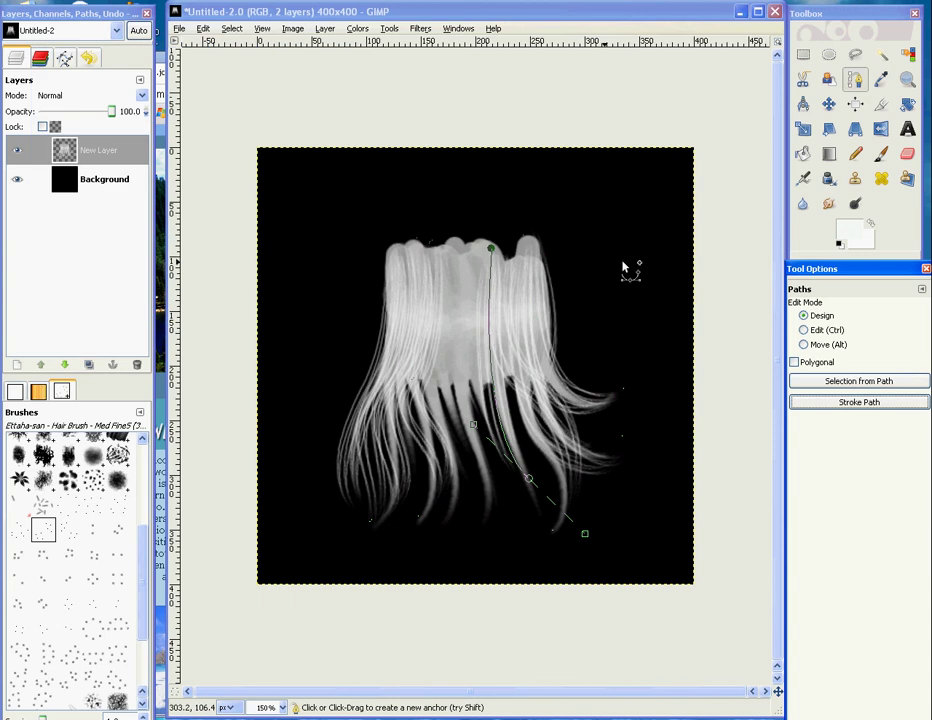
click(480, 236)
drag(481, 438, 530, 499)
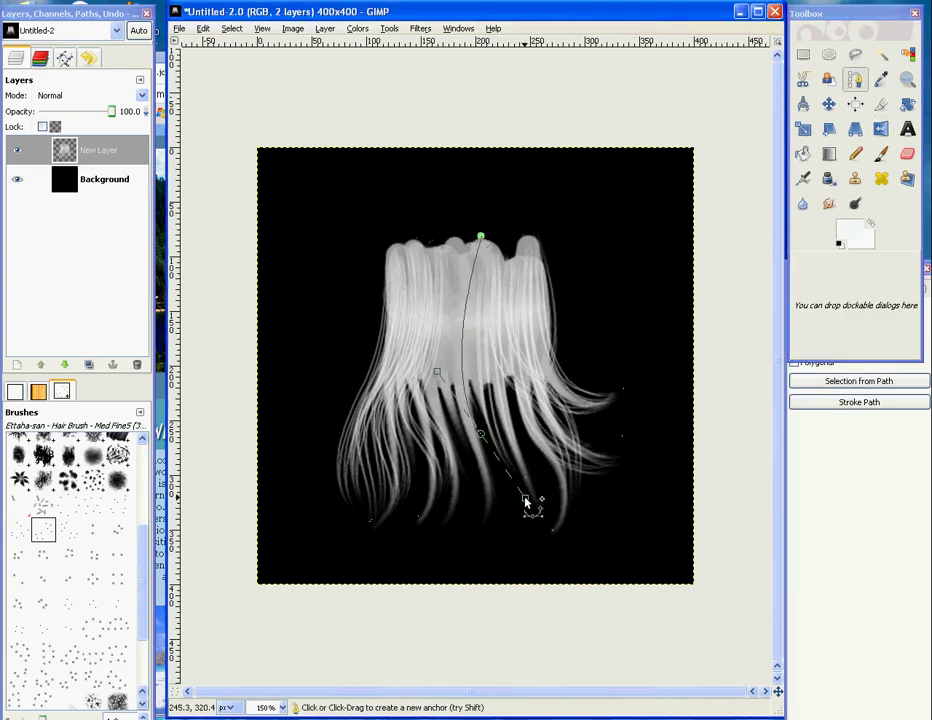
drag(472, 534, 459, 568)
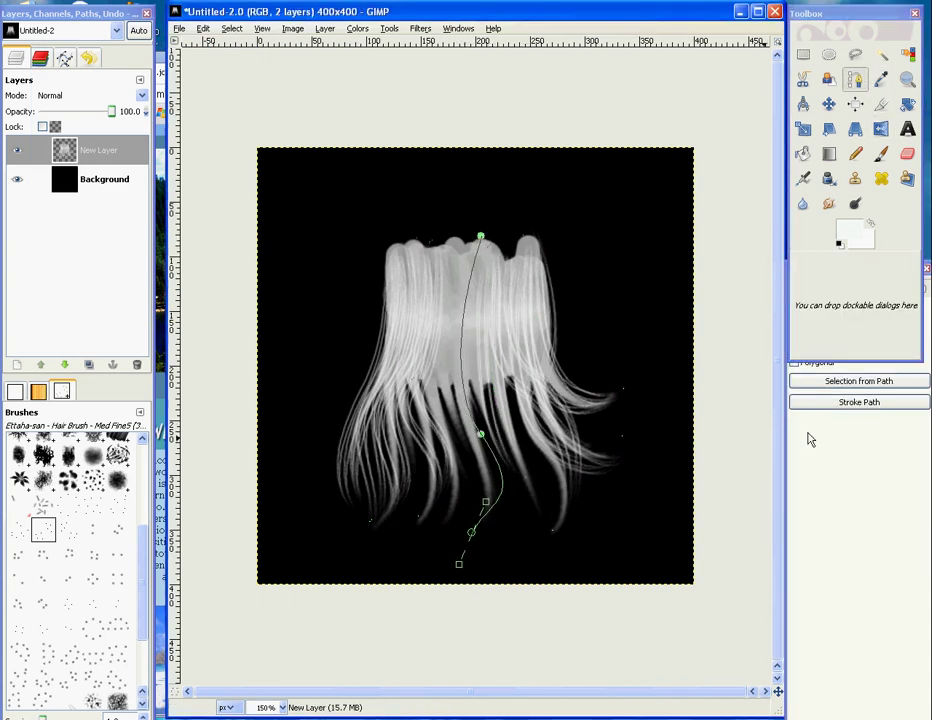
click(795, 402)
click(285, 318)
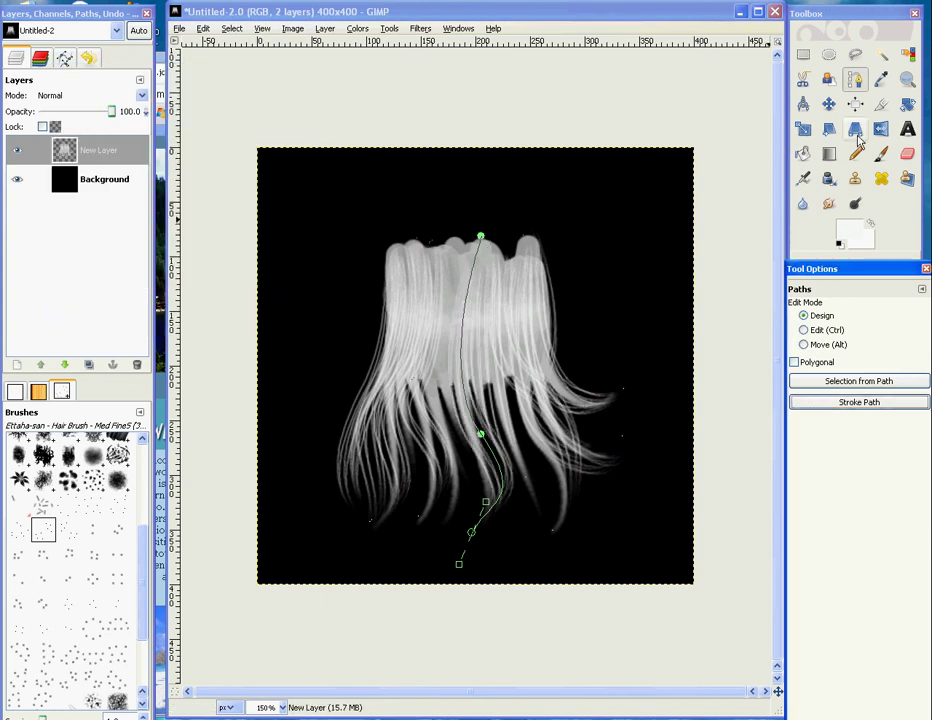
click(881, 79)
click(855, 79)
Step: Stroke a strand running down the centre of the hair
click(453, 233)
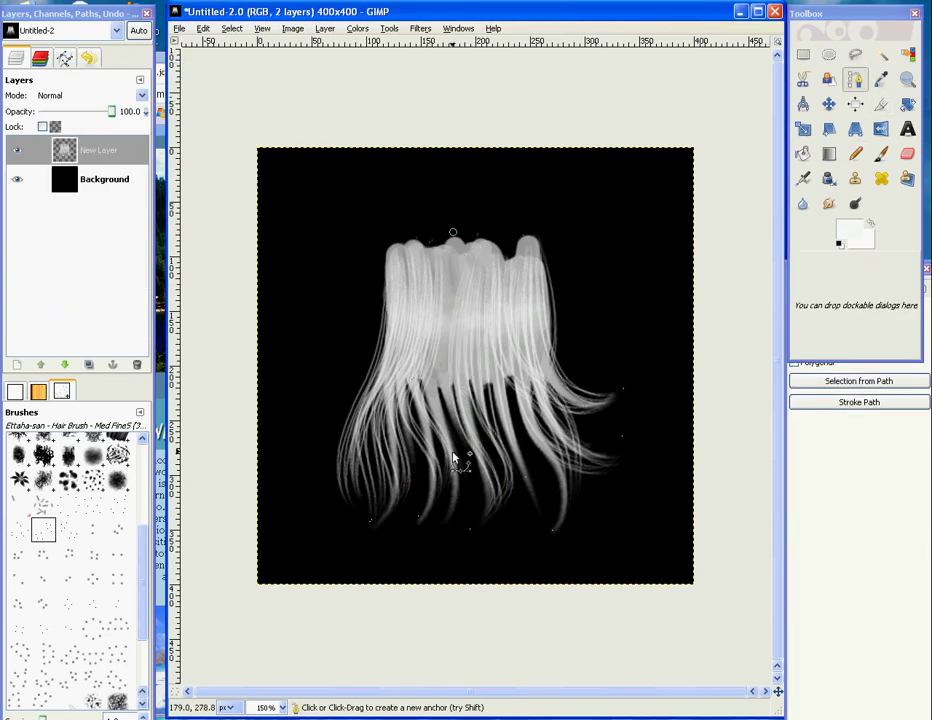
mouse_move(439, 385)
mouse_down()
mouse_move(468, 443)
mouse_move(460, 474)
mouse_move(424, 483)
mouse_move(422, 553)
mouse_up()
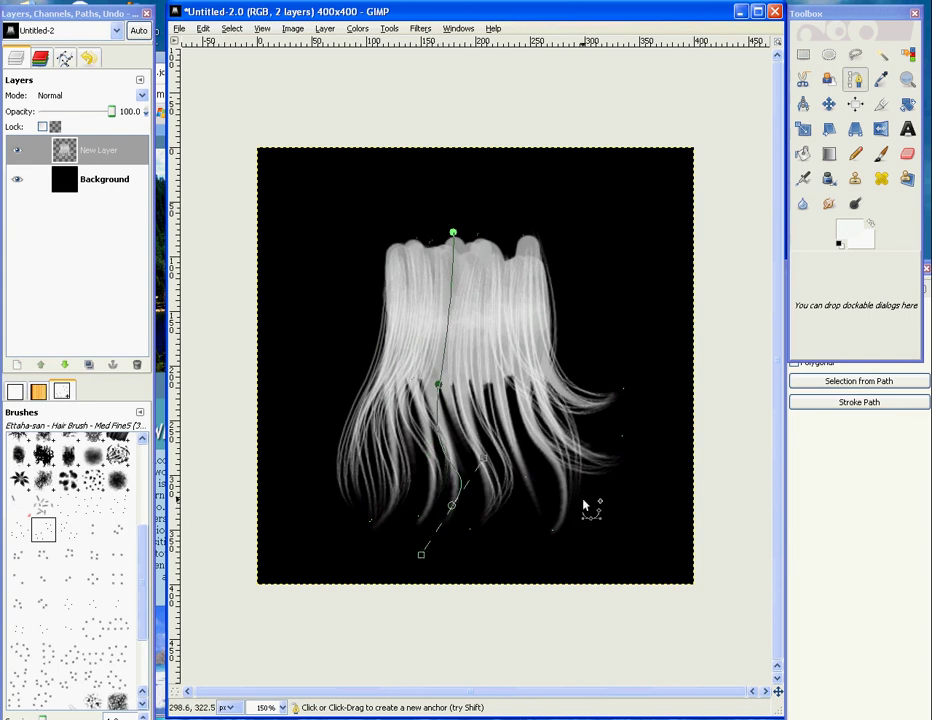
click(830, 403)
click(238, 340)
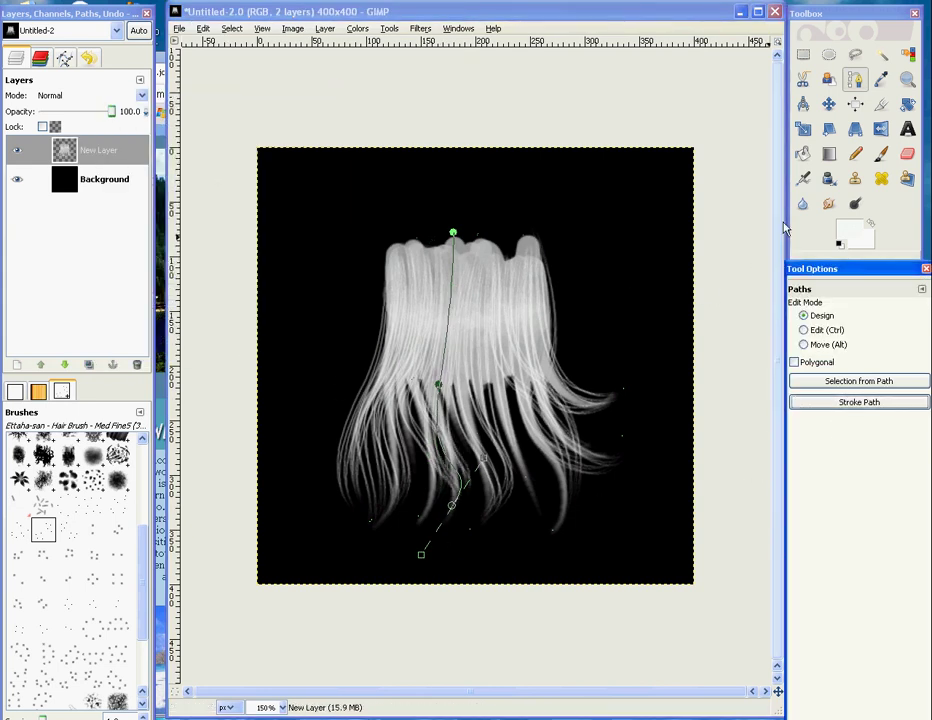
click(880, 80)
key(b)
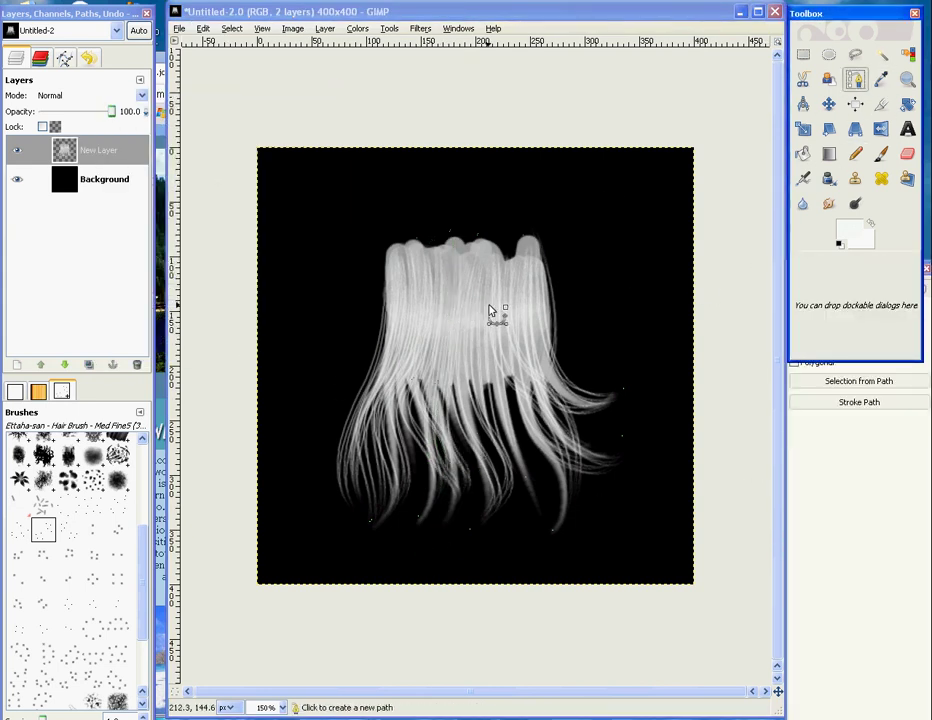
Step: Stroke two more strands curving down the right side toward the lower tips
click(491, 251)
drag(544, 506, 592, 534)
click(826, 403)
click(296, 360)
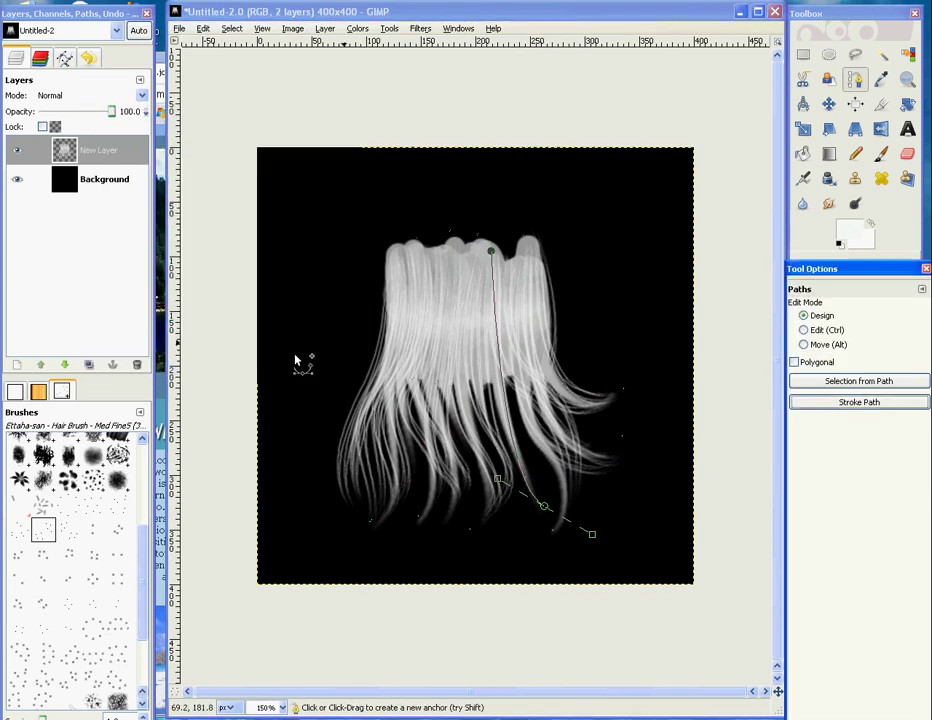
click(880, 79)
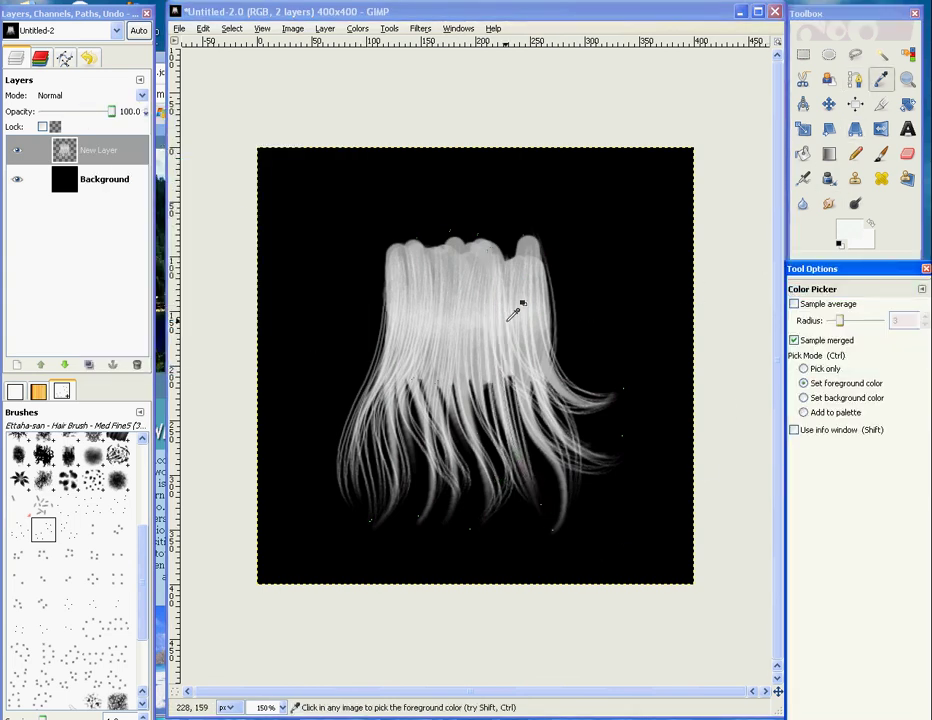
key(b)
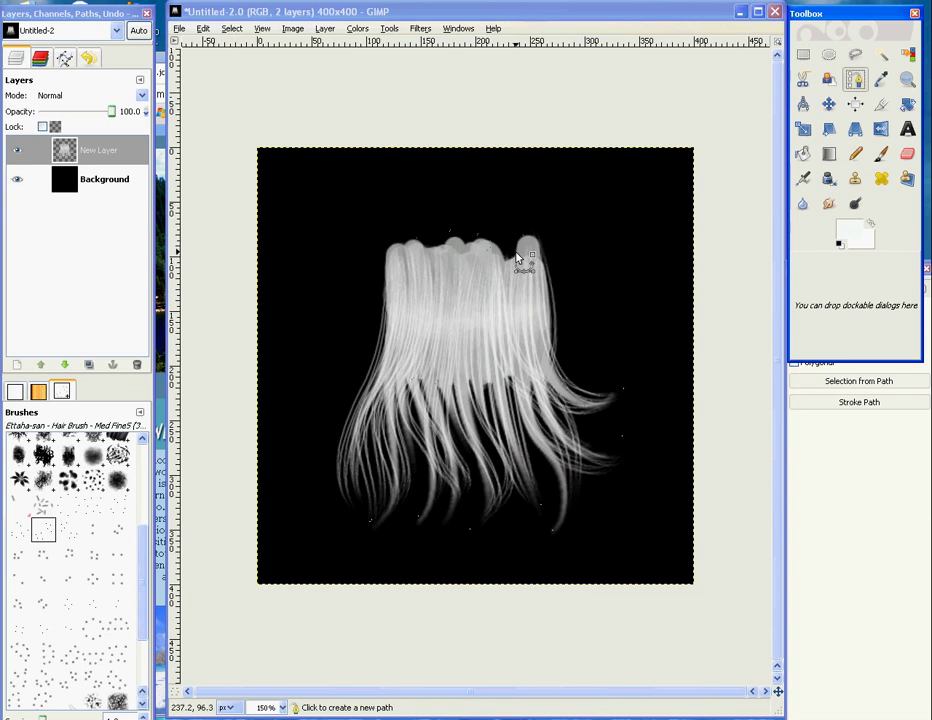
click(515, 253)
drag(541, 440, 579, 474)
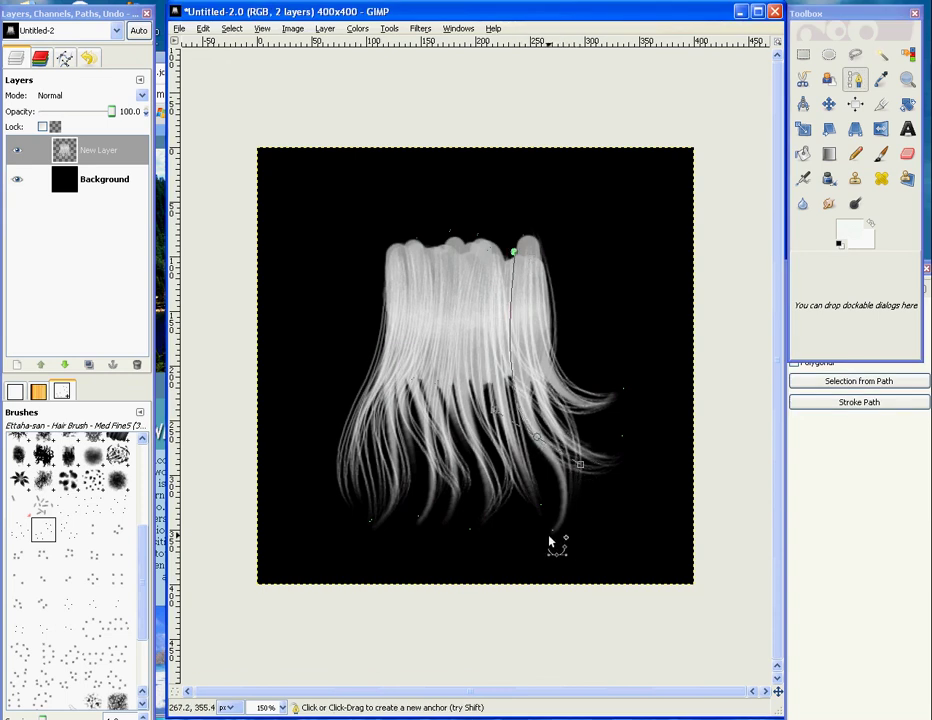
drag(549, 541, 530, 565)
click(797, 402)
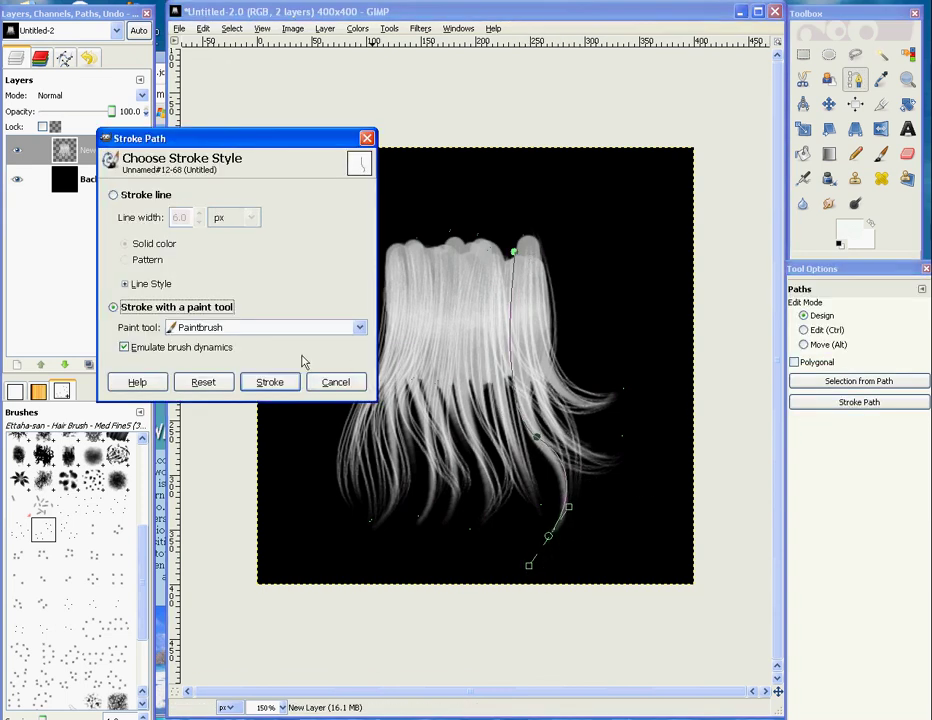
click(270, 382)
click(881, 80)
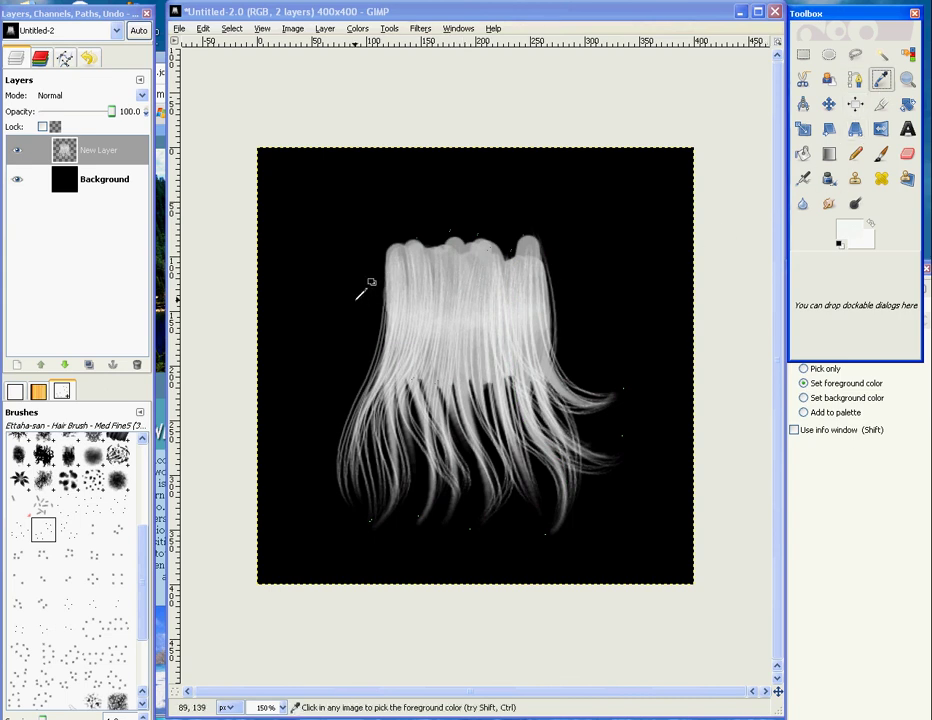
Step: Select a rectangle around the hair and crop the image to 296×262
click(803, 55)
drag(346, 268, 649, 553)
drag(364, 385, 343, 385)
click(300, 29)
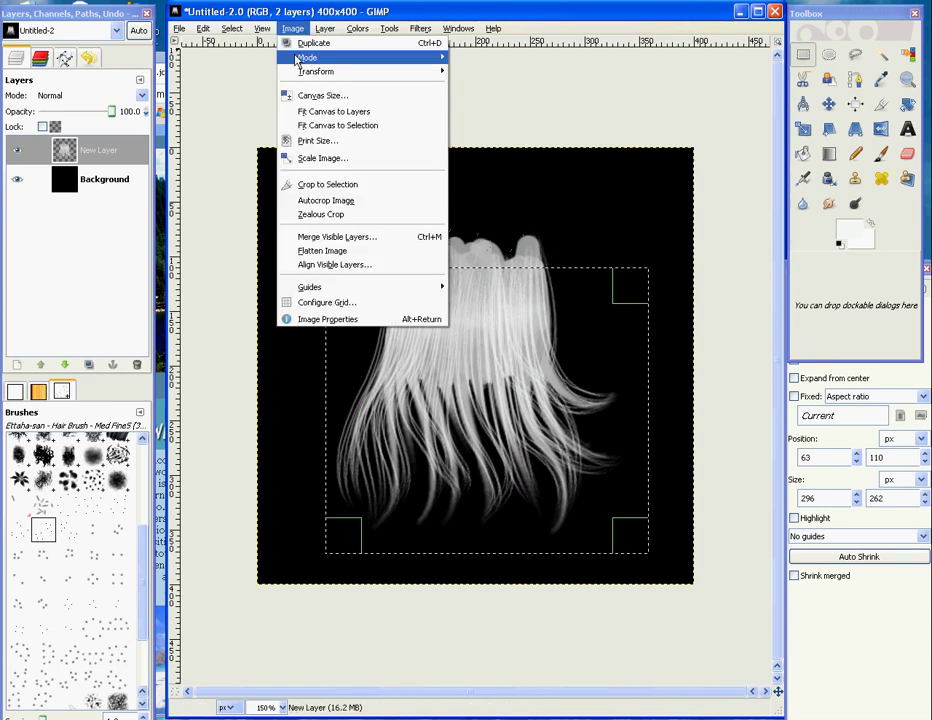
click(330, 183)
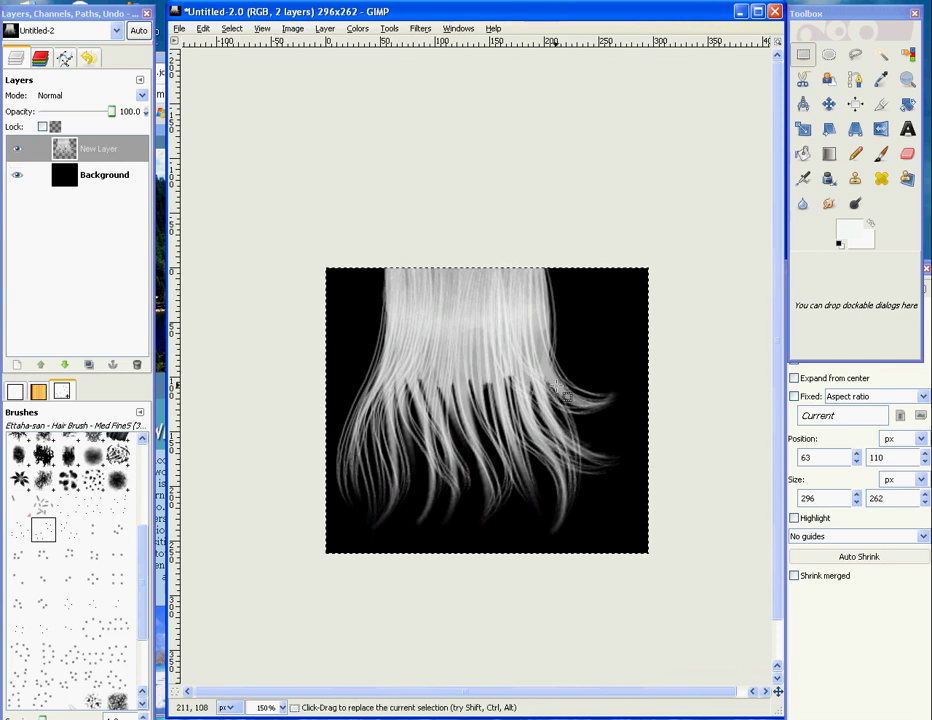
Step: Blur the middle of the hair strands with the Circle Fuzzy (19) brush
click(802, 203)
drag(141, 618, 139, 495)
click(117, 493)
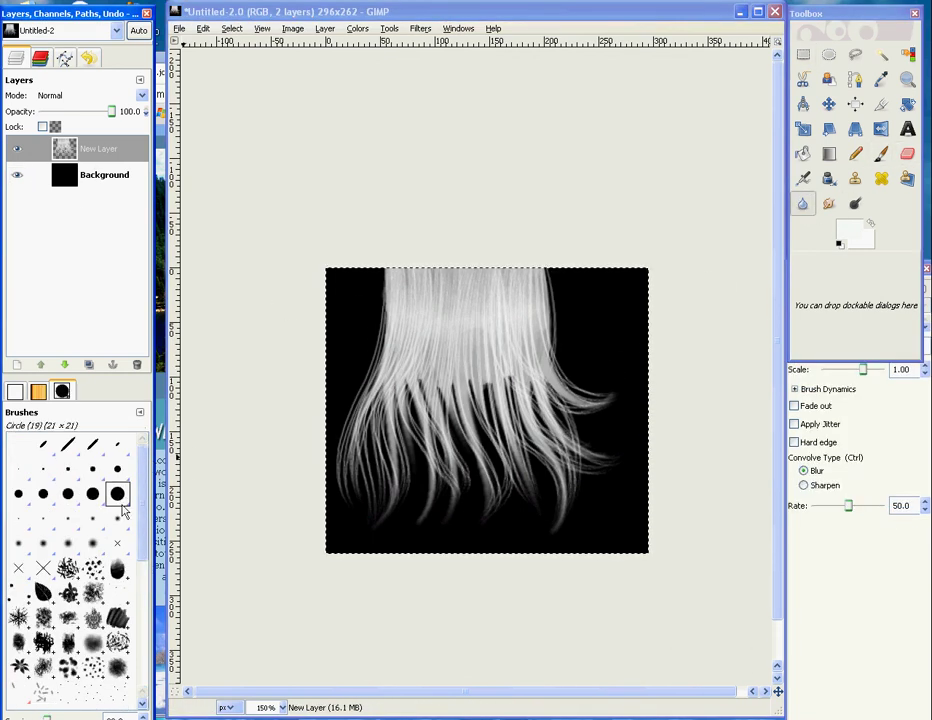
click(92, 543)
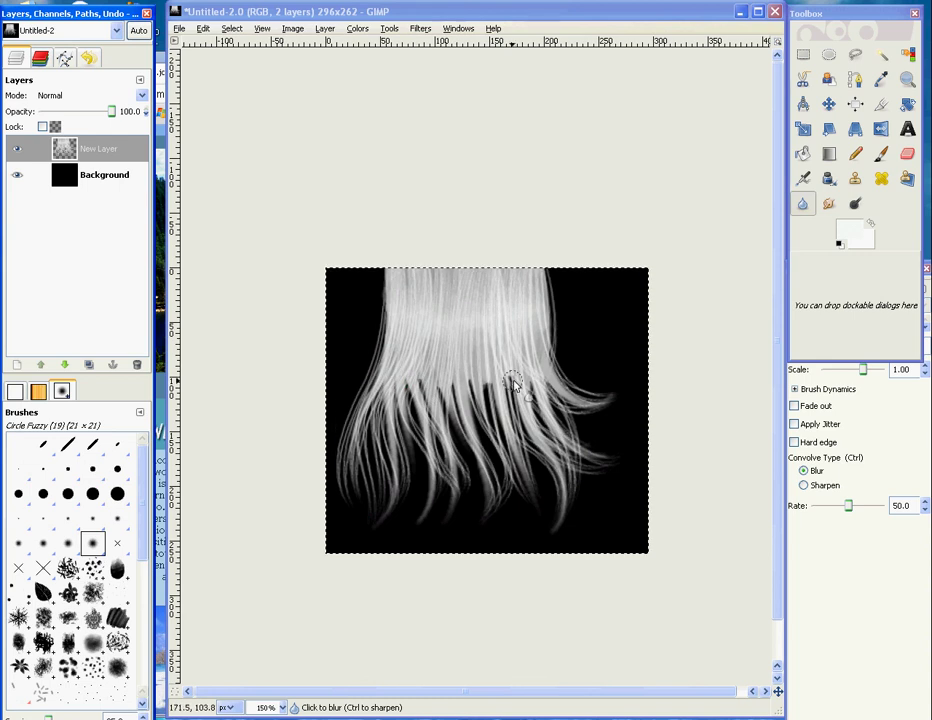
mouse_move(453, 390)
mouse_down()
mouse_move(420, 373)
mouse_move(392, 388)
mouse_up()
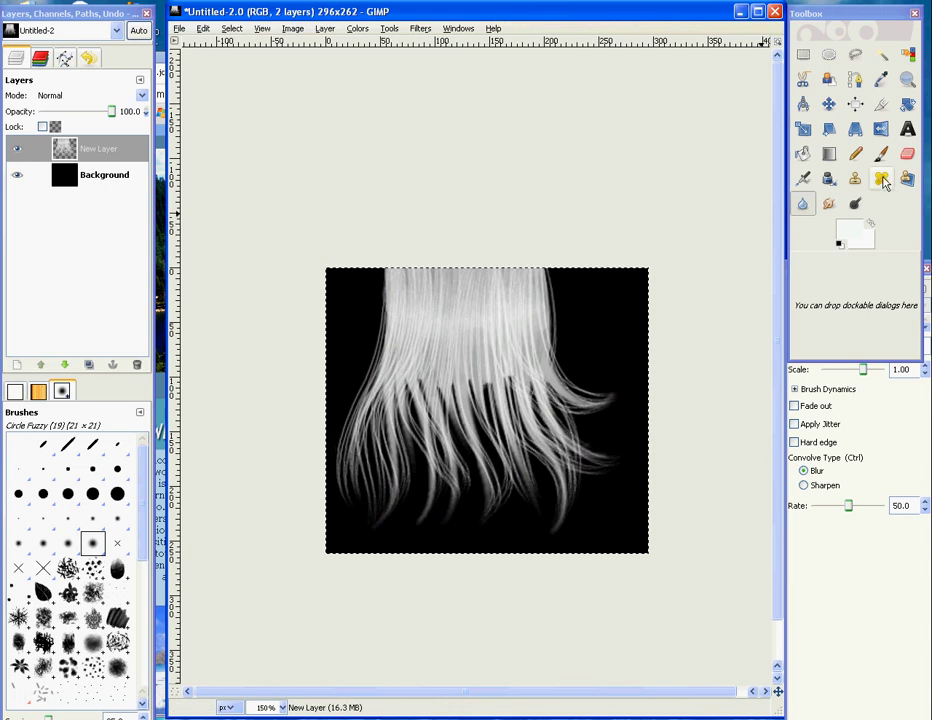
Step: Try smudging the middle strands, undo it, and view the image at 100%
click(829, 205)
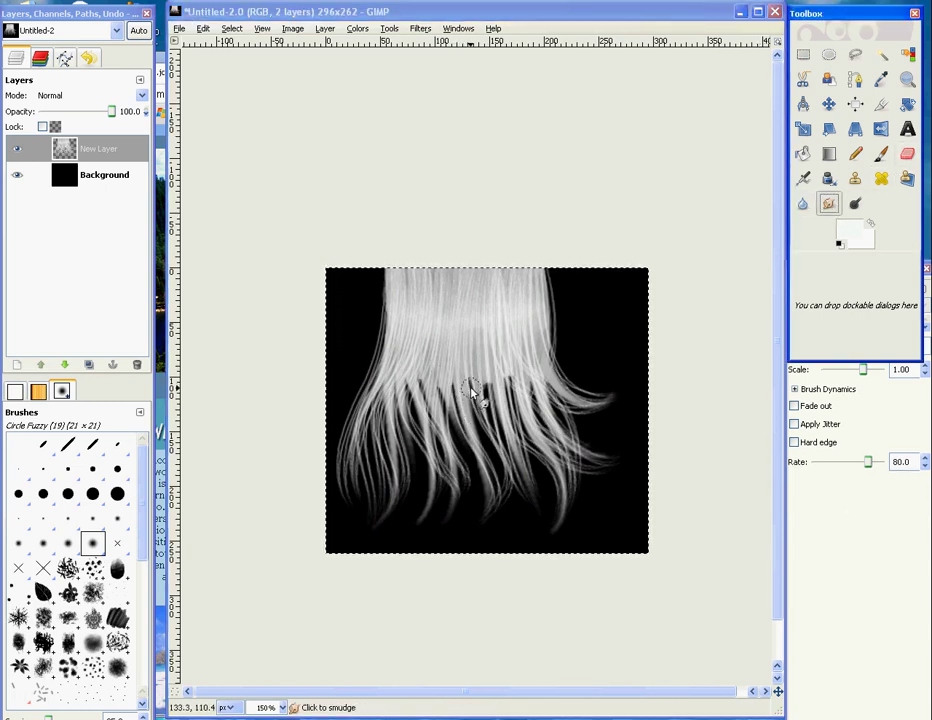
mouse_move(430, 378)
mouse_down()
mouse_move(403, 400)
mouse_move(427, 416)
mouse_move(422, 394)
mouse_up()
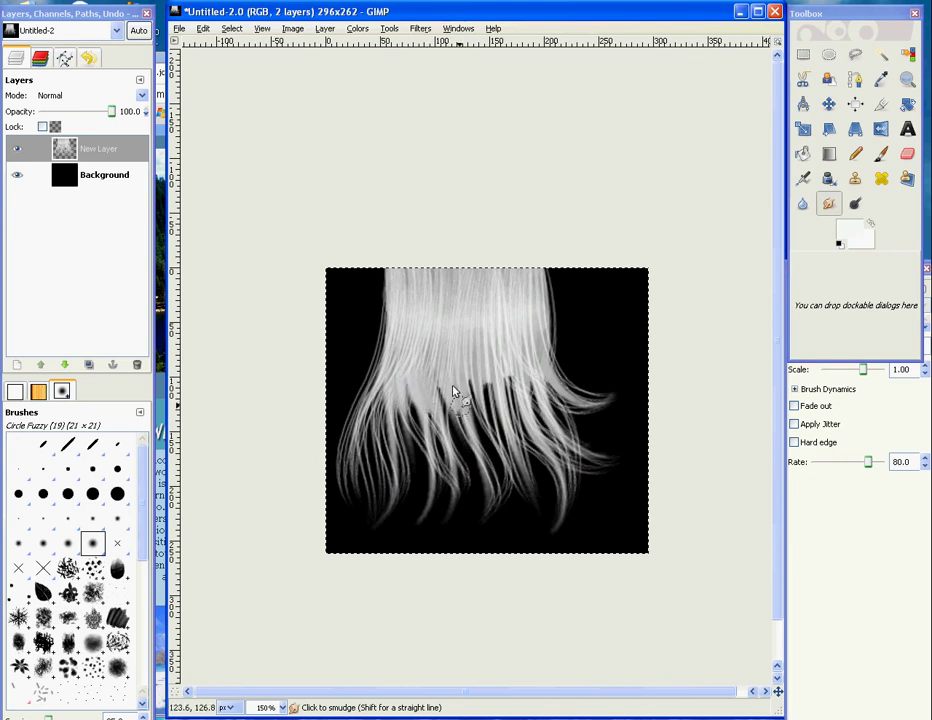
mouse_move(497, 388)
mouse_down()
mouse_move(535, 408)
mouse_move(532, 446)
mouse_move(516, 458)
mouse_move(446, 416)
mouse_move(521, 390)
mouse_move(462, 392)
mouse_up()
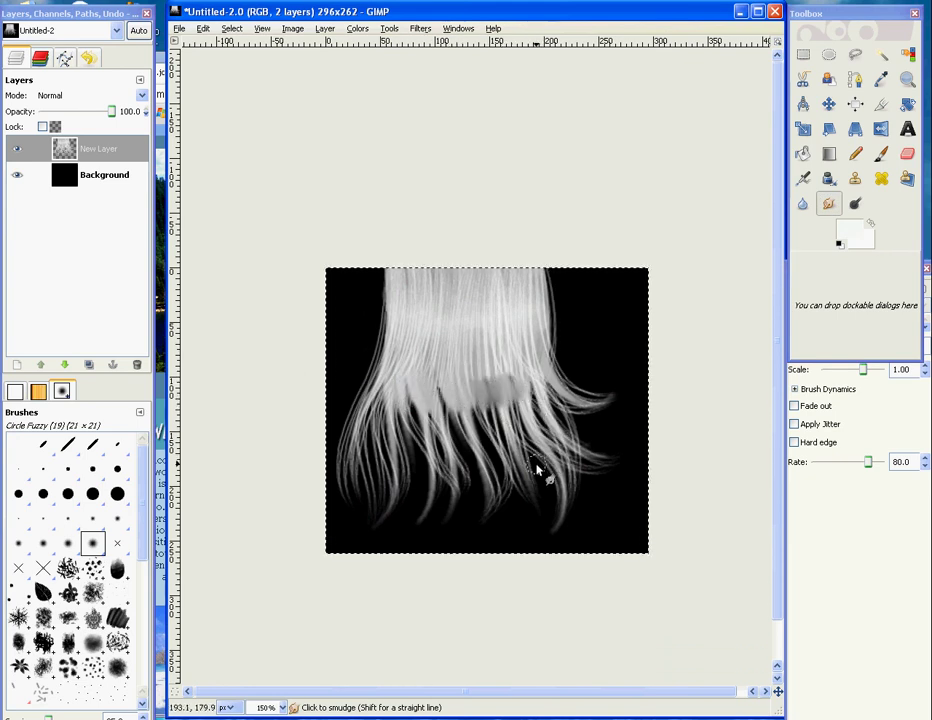
key(ctrl+z)
key(ctrl+z)
key(ctrl+z)
key(ctrl+z)
key(ctrl+z)
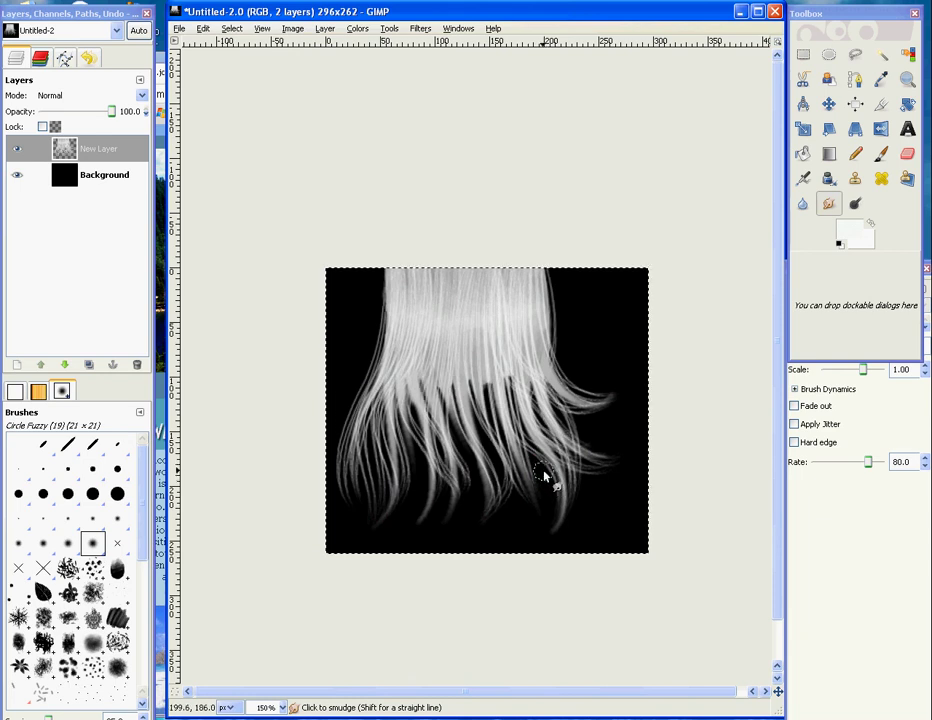
key(1)
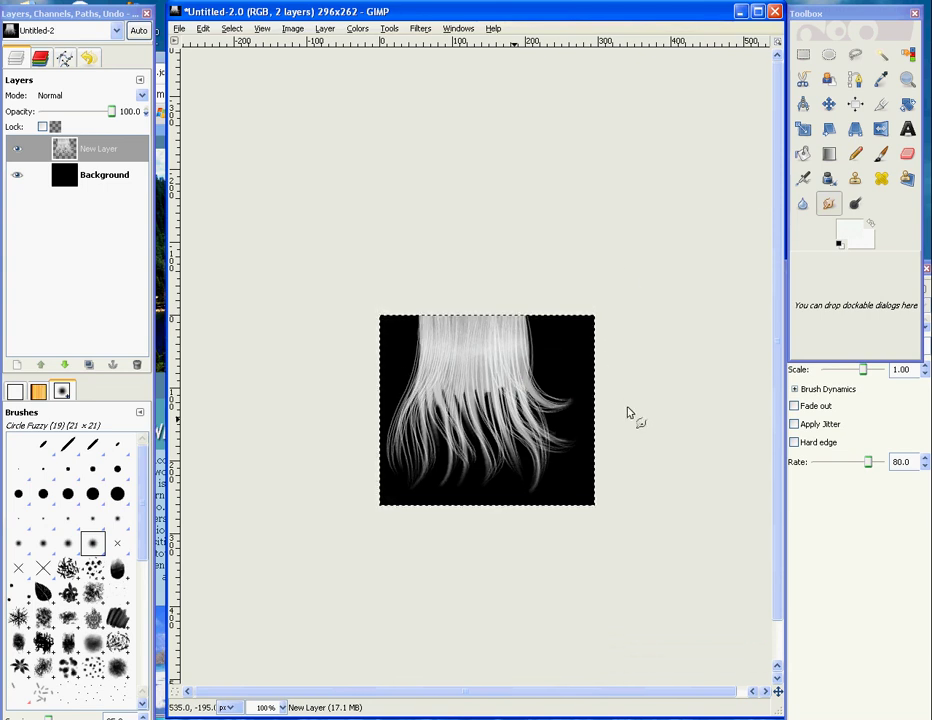
click(880, 153)
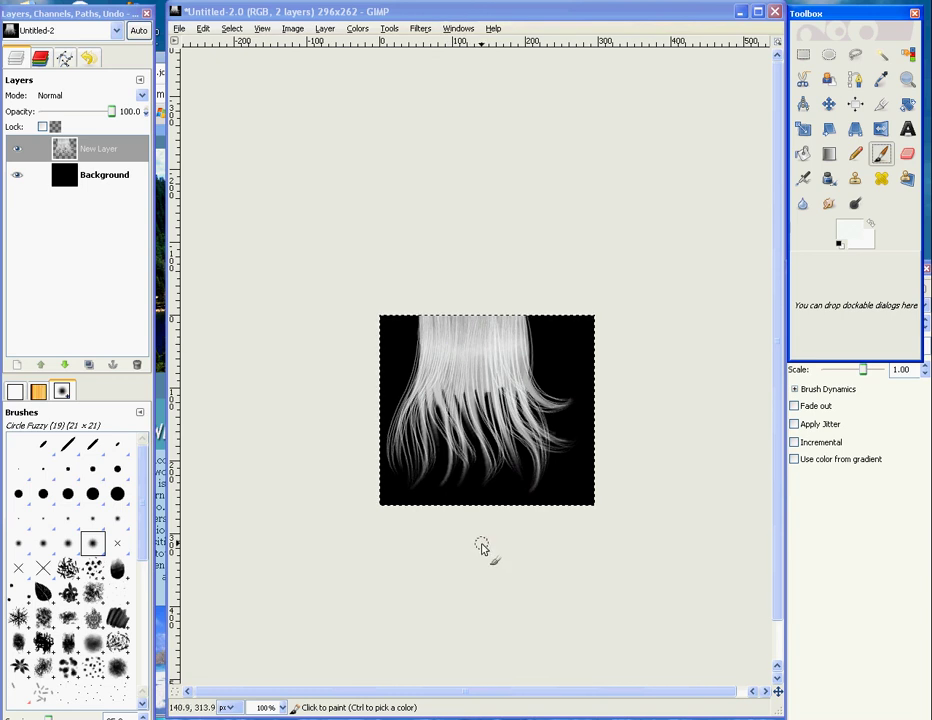